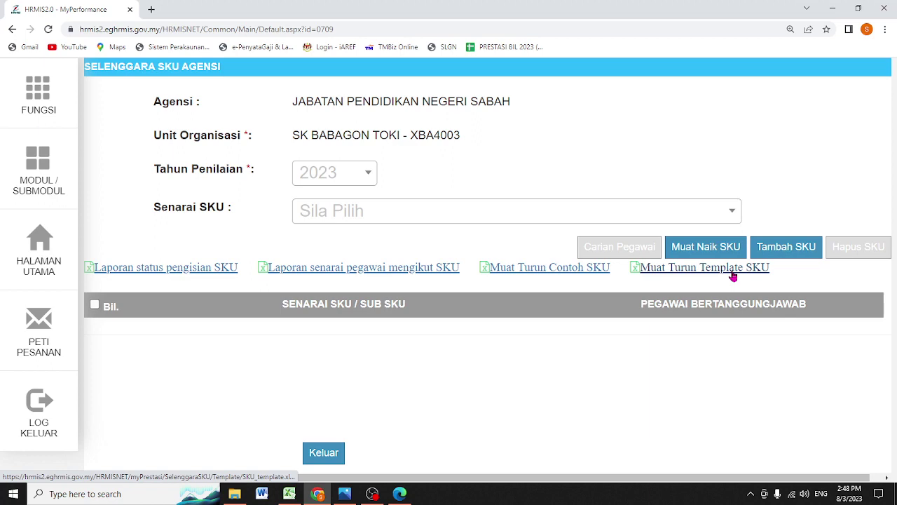
Download the blank SKU template as SKU_template (3) to the Downloads folder and dismiss the download notice
click(733, 273)
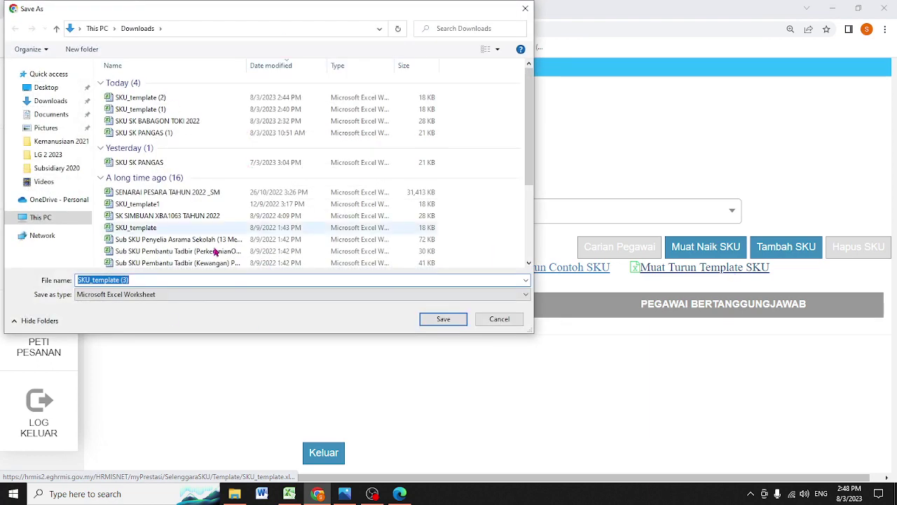
click(443, 319)
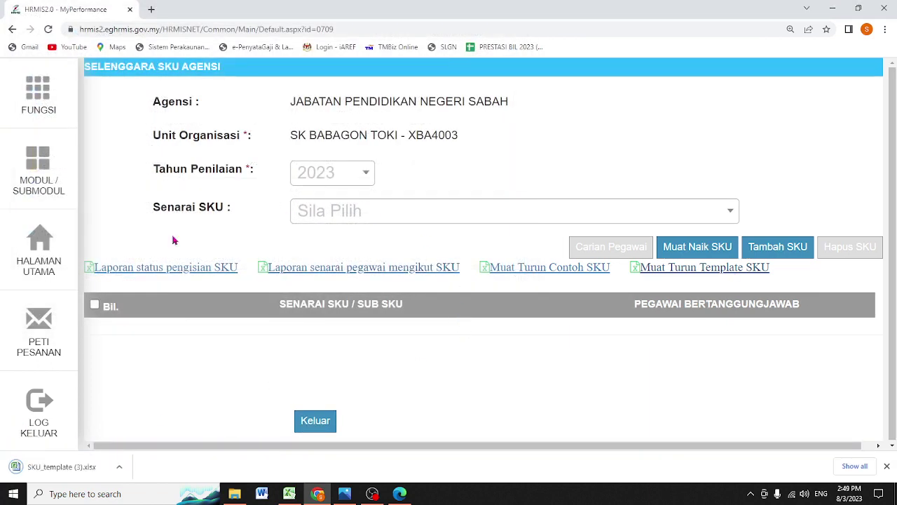
click(887, 466)
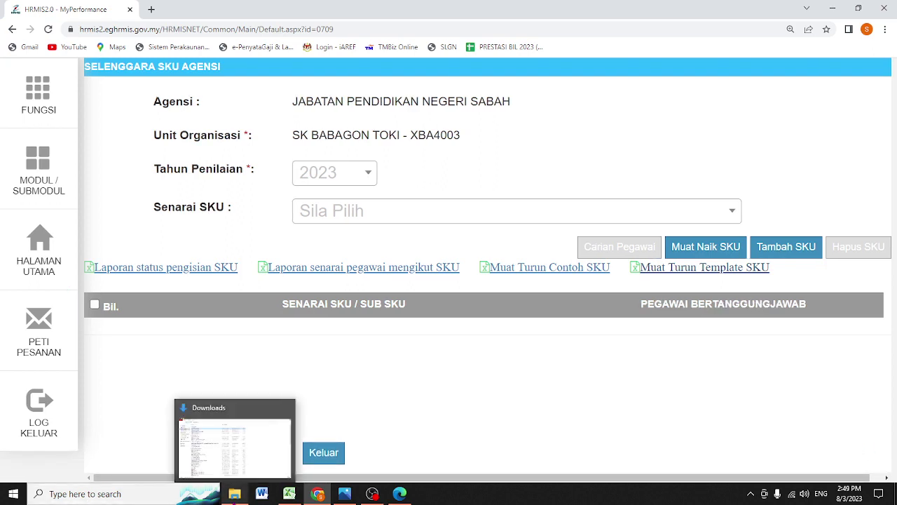
Open SKU_template (3) from the Downloads folder with editing enabled to view its columns, and close it
click(233, 501)
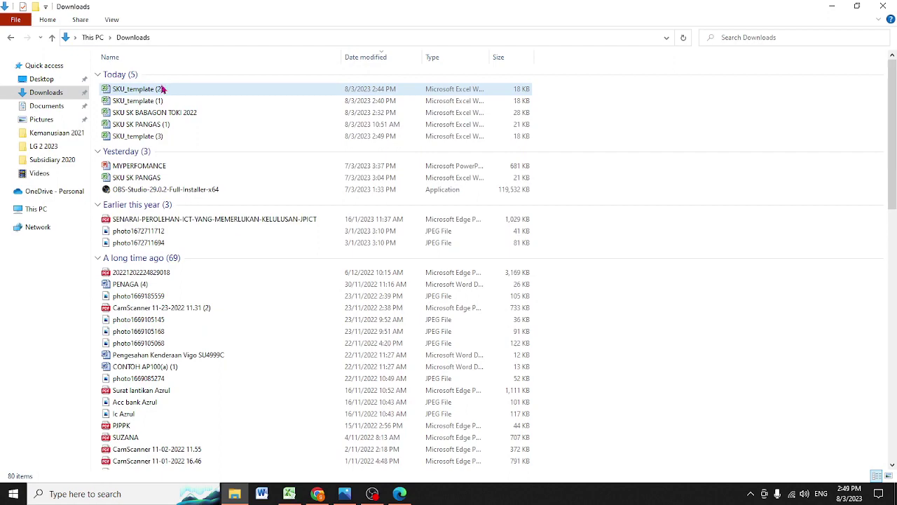
double_click(197, 89)
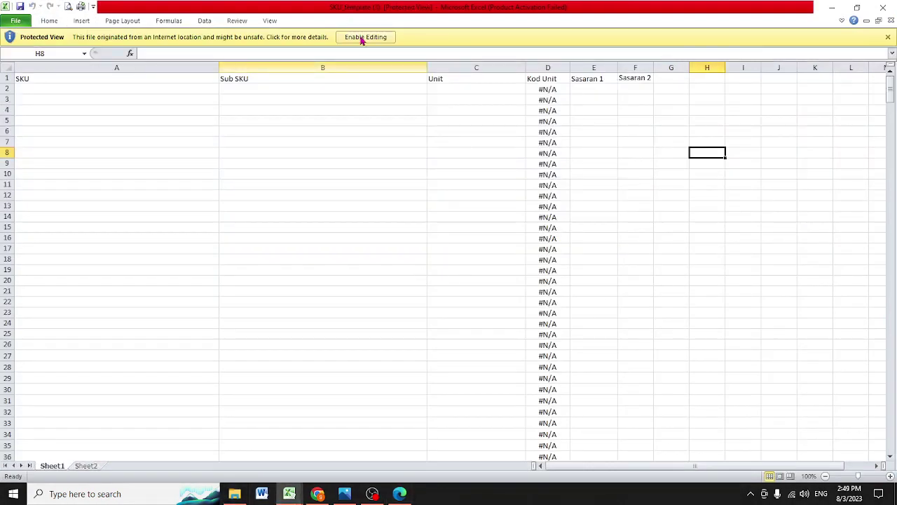
click(362, 38)
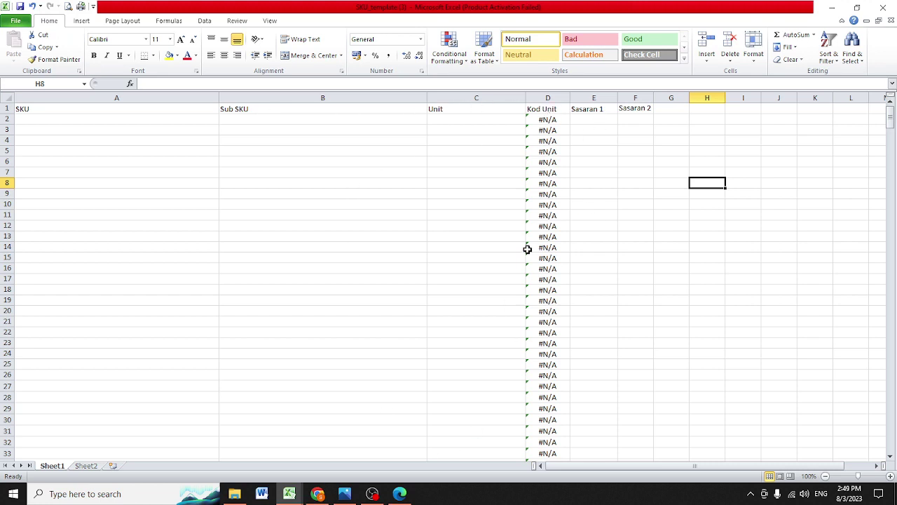
click(882, 7)
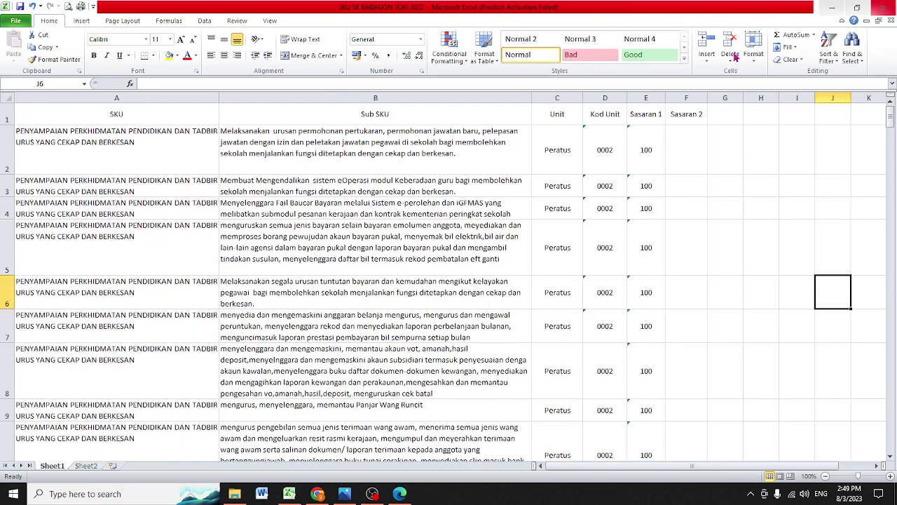
Return to HRMIS in Chrome, set Tahun Penilaian to 2022 and open the SKU upload page to check the uploaded template's status
click(318, 495)
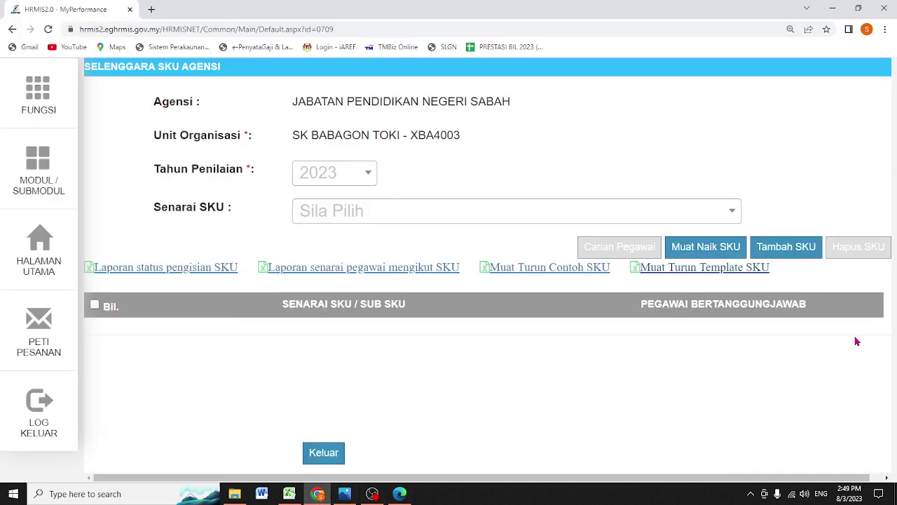
click(356, 174)
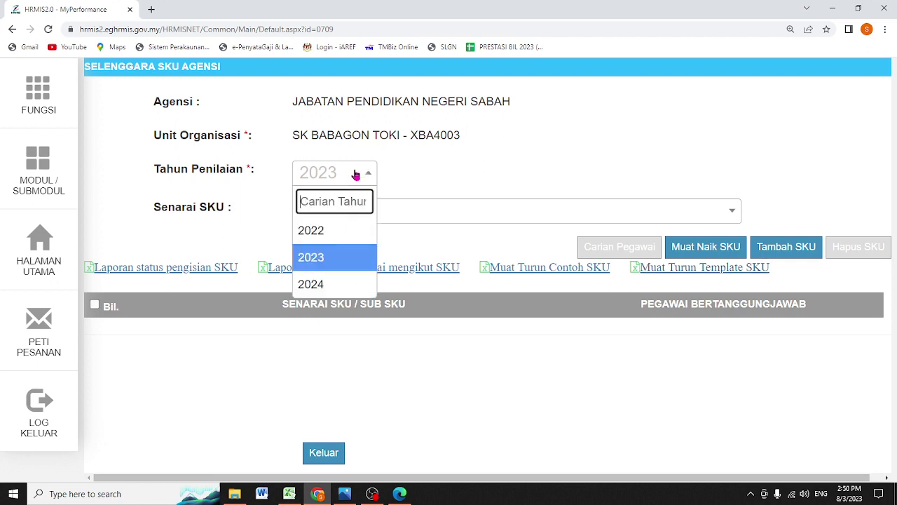
click(349, 244)
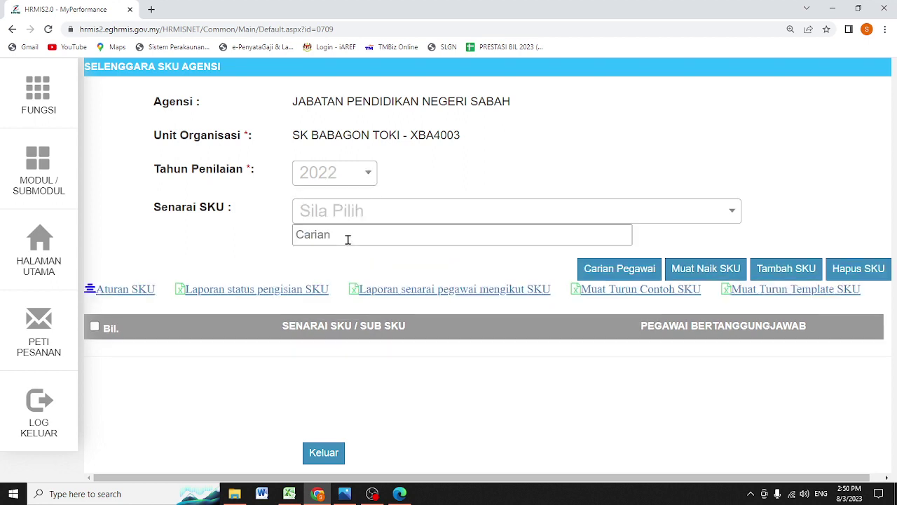
key(ctrl+minus)
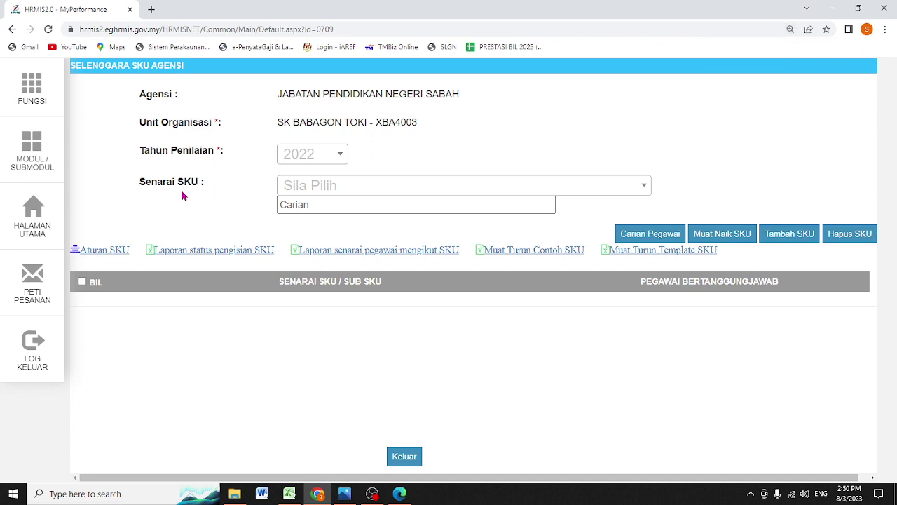
click(740, 236)
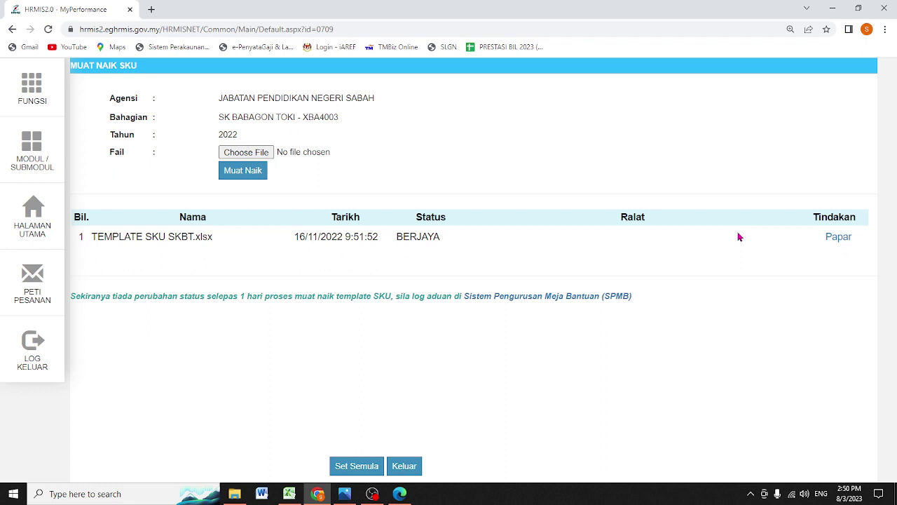
drag(394, 239, 447, 242)
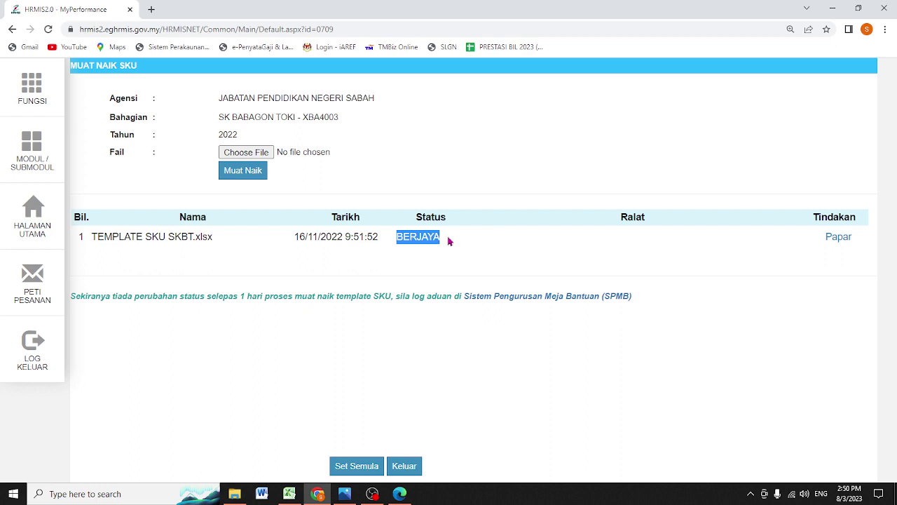
Save the previously uploaded TEMPLATE SKU SKBT file to the Downloads folder and exit the SKU upload page
click(850, 243)
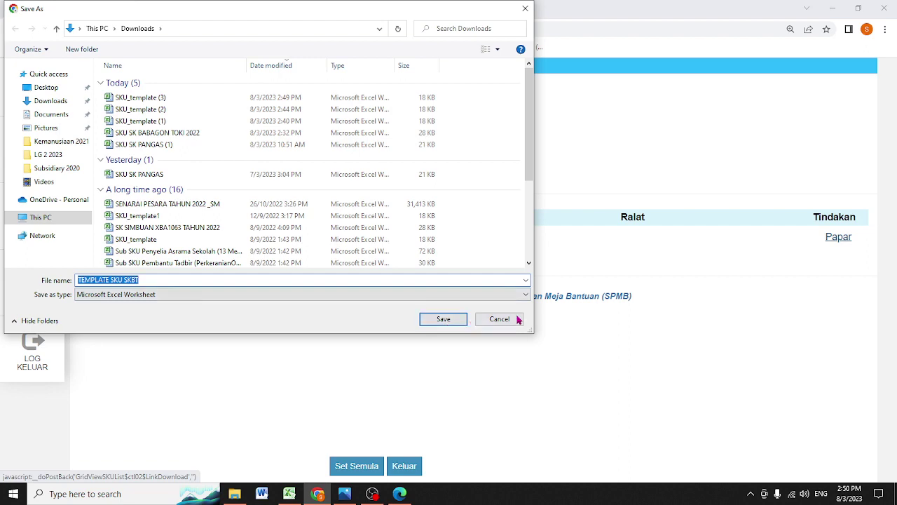
click(451, 317)
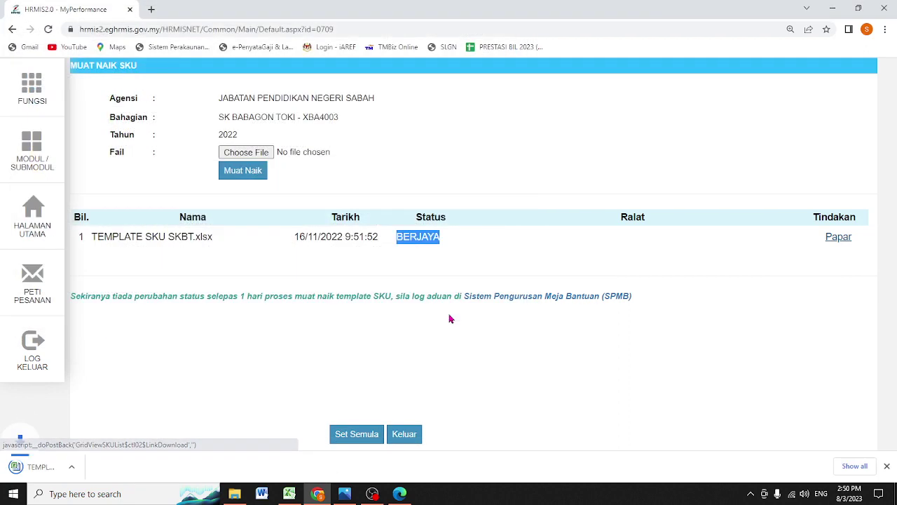
click(887, 466)
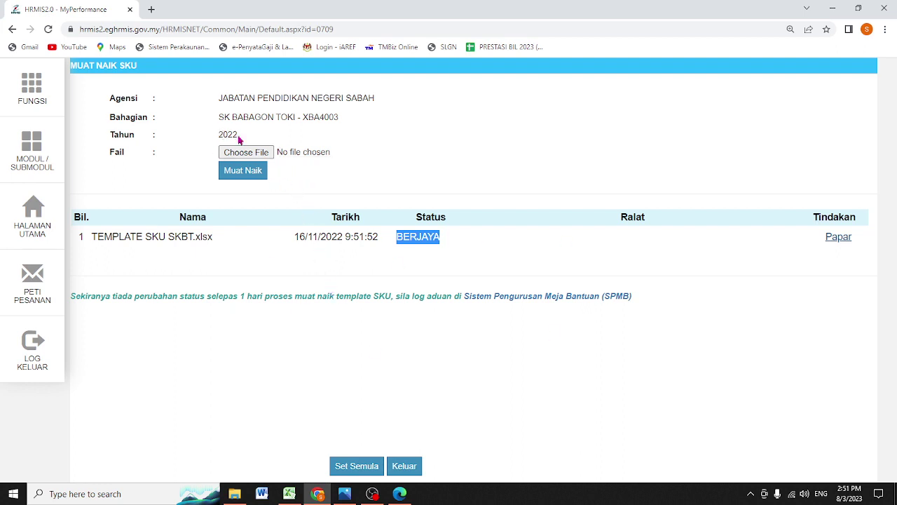
click(405, 466)
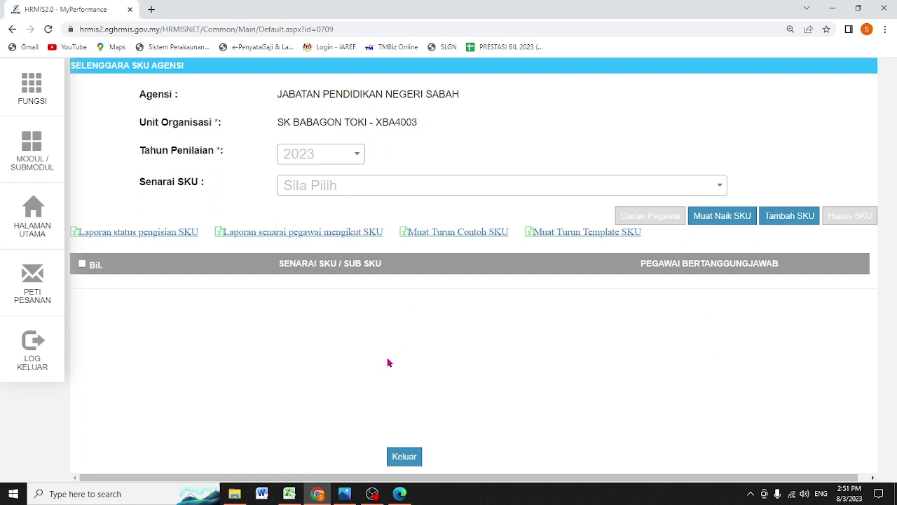
Switch to the SKU SK BABAGON TOKI 2022 workbook in Excel and examine the entries in the SKU column
click(289, 495)
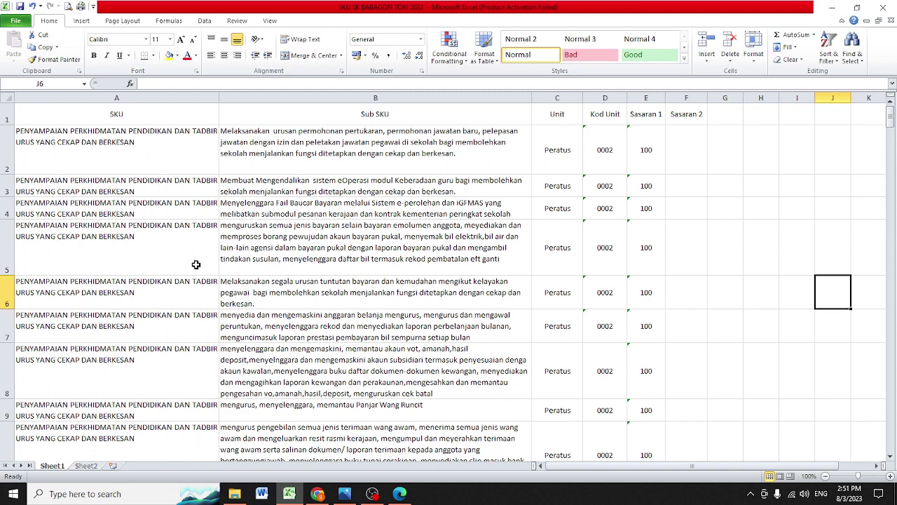
scroll(197, 265, down, 4)
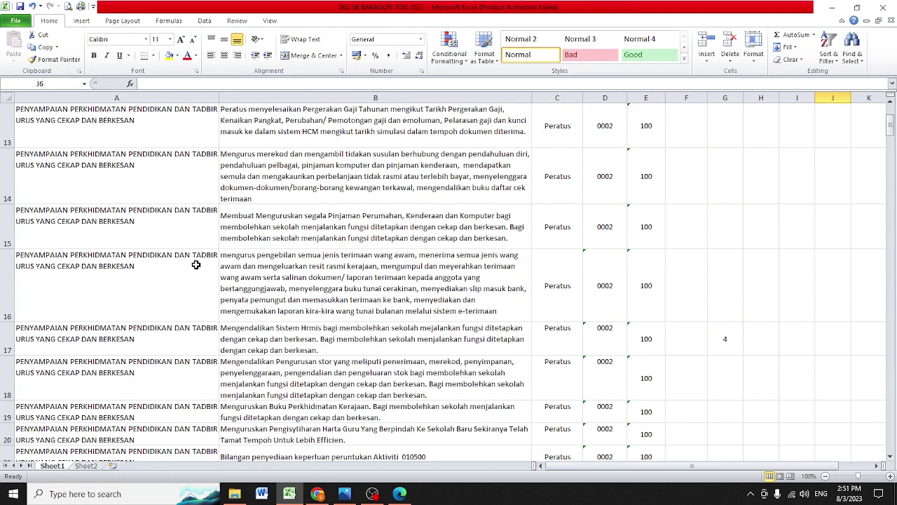
scroll(197, 264, down, 5)
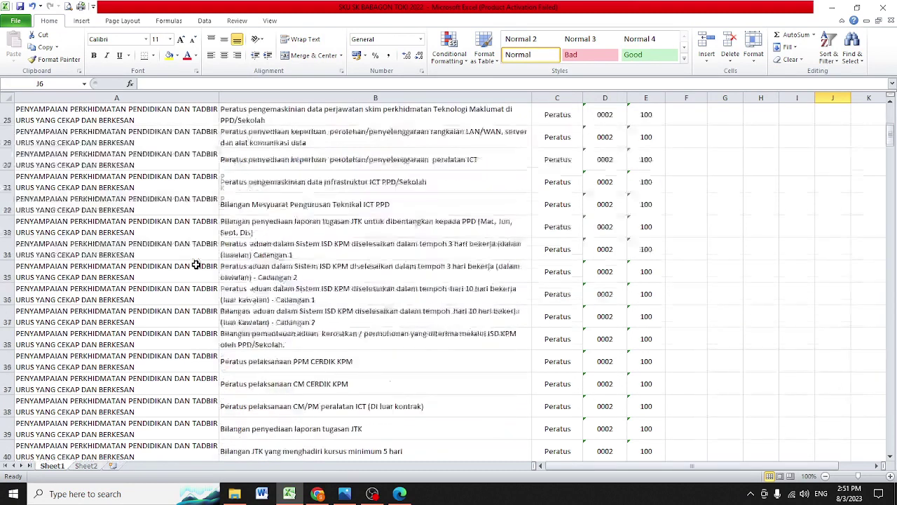
scroll(196, 265, down, 4)
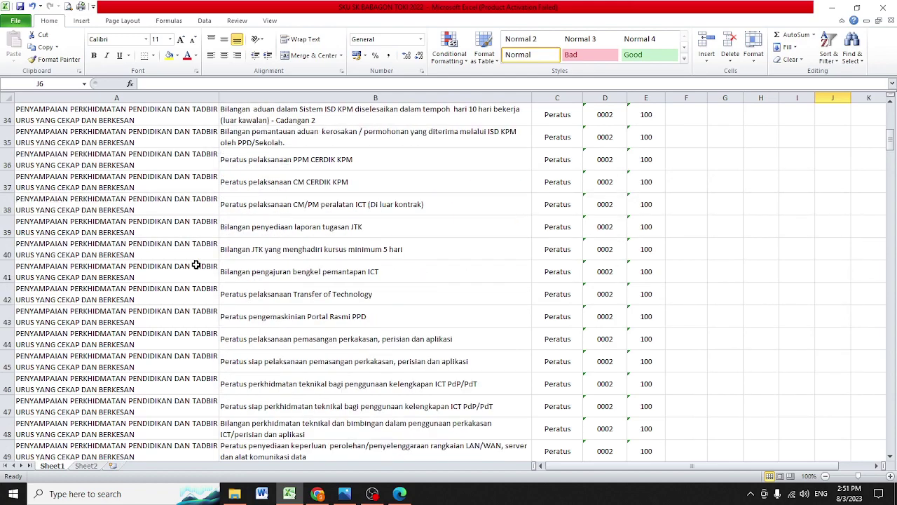
scroll(196, 265, up, 13)
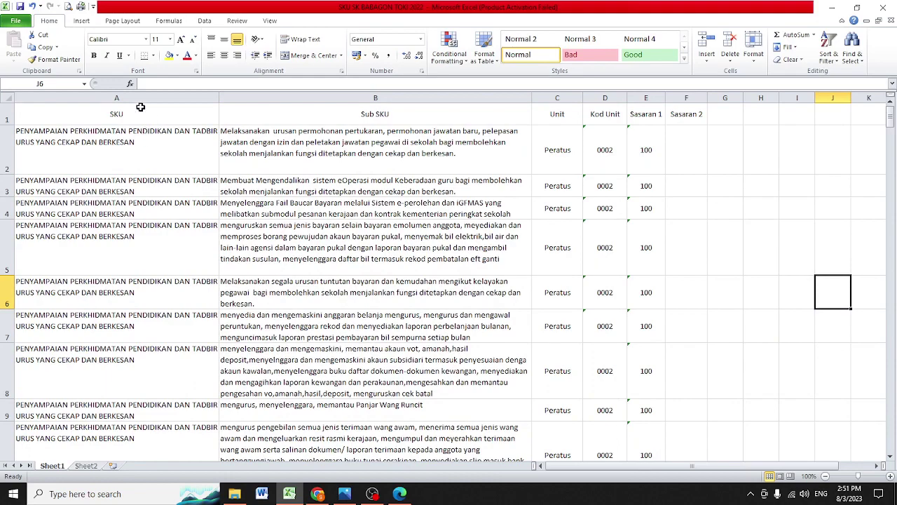
click(135, 117)
scroll(140, 196, down, 20)
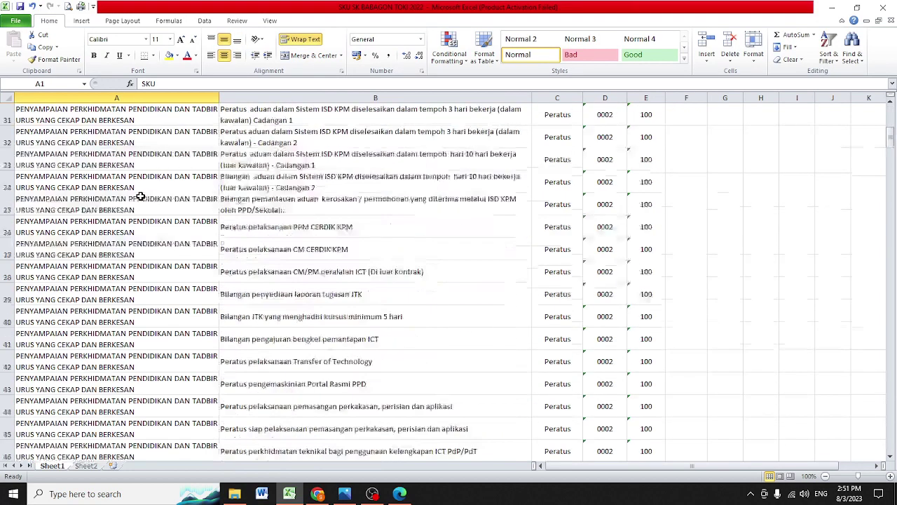
scroll(140, 196, up, 20)
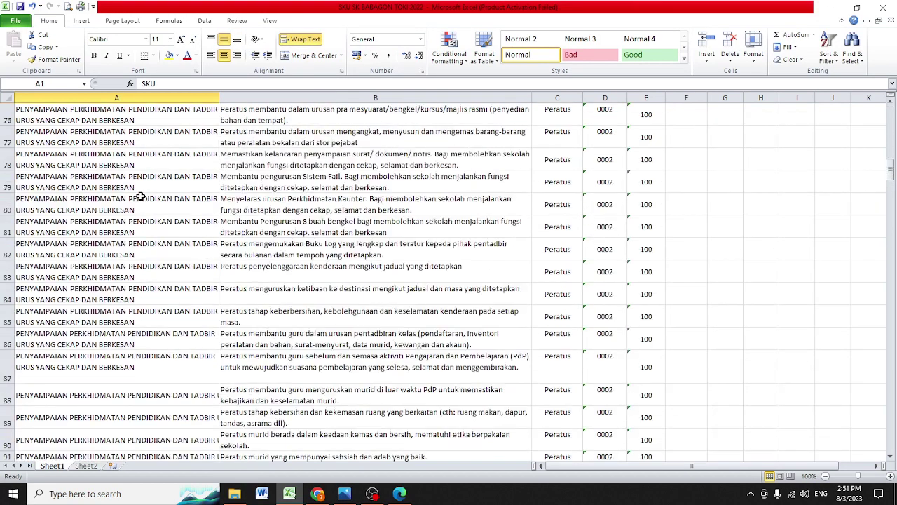
scroll(141, 196, up, 8)
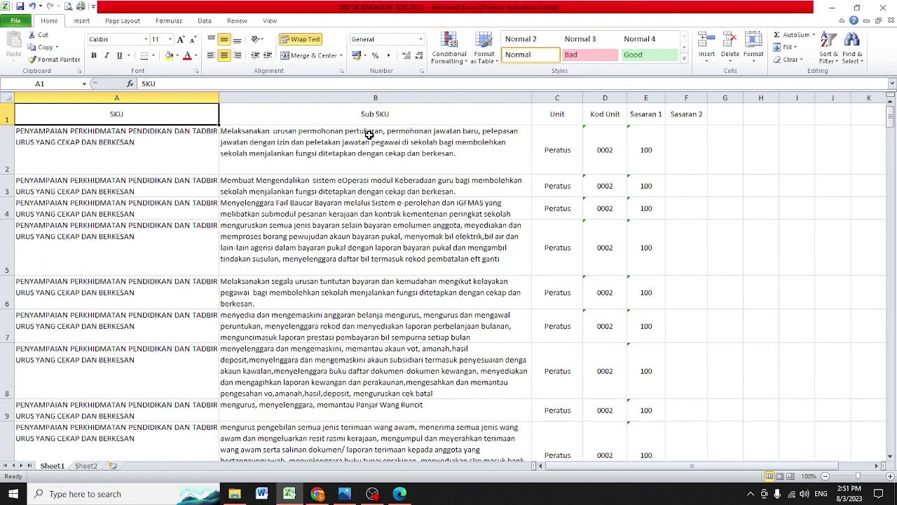
Examine the task descriptions in the Sub SKU column from the first data row to the last filled row
click(369, 135)
scroll(360, 238, down, 8)
scroll(358, 241, down, 17)
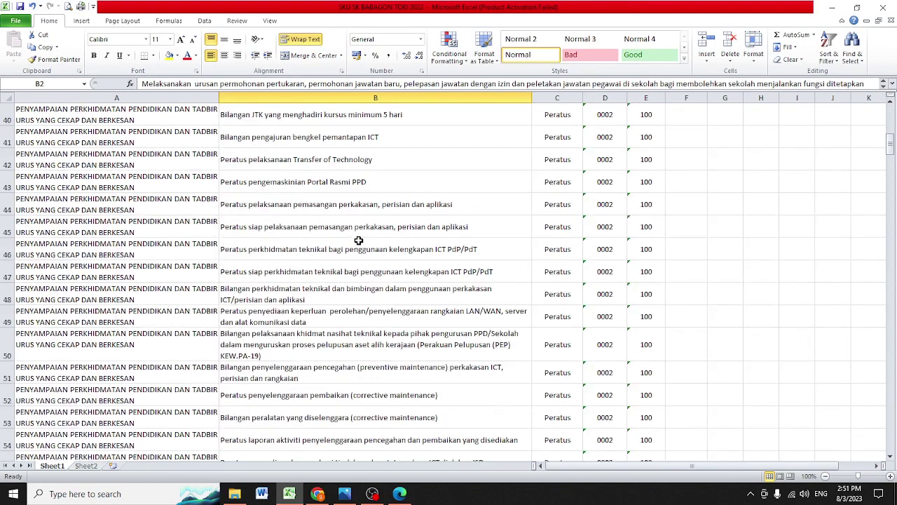
scroll(358, 241, down, 5)
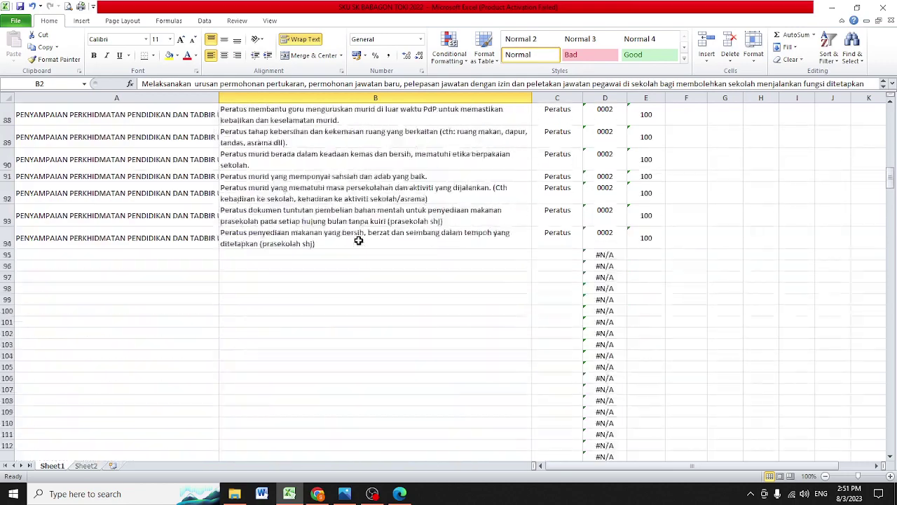
scroll(359, 241, up, 12)
scroll(358, 240, up, 18)
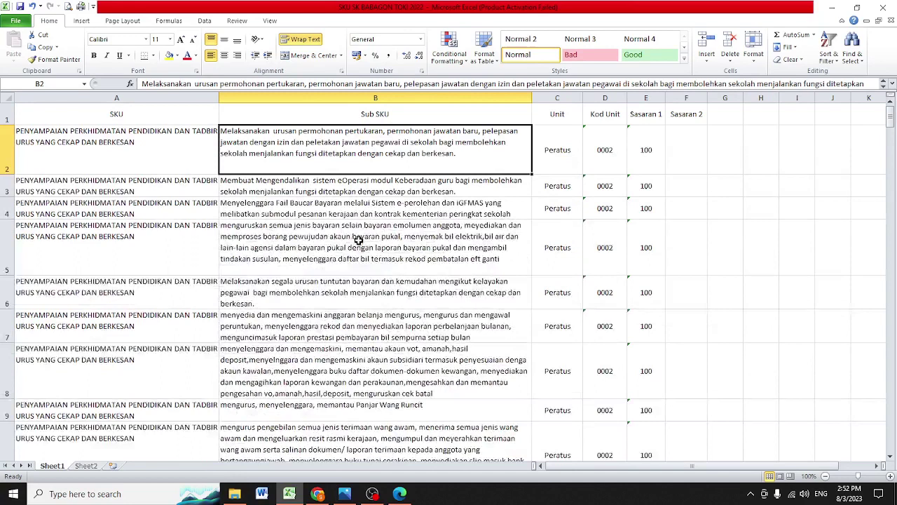
Examine the Unit column from its header down to row 94 and the matching Kod Unit entry in that row
click(560, 113)
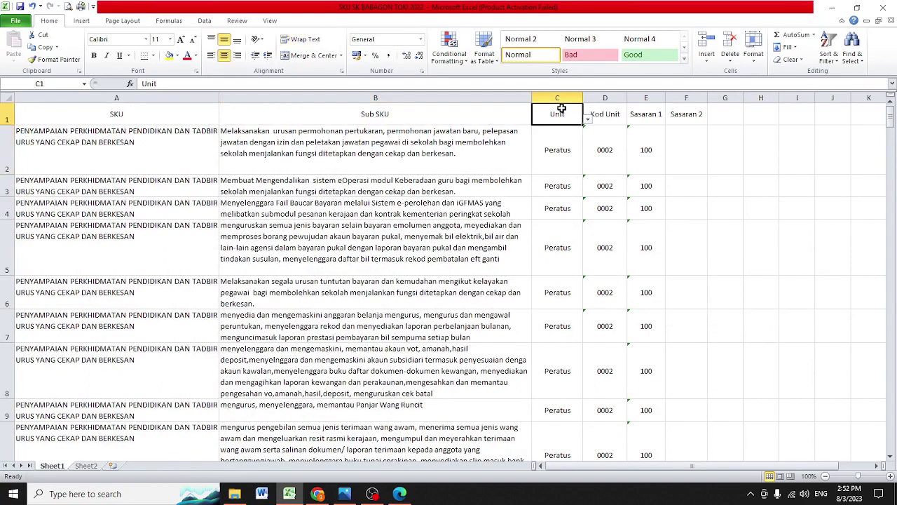
click(554, 159)
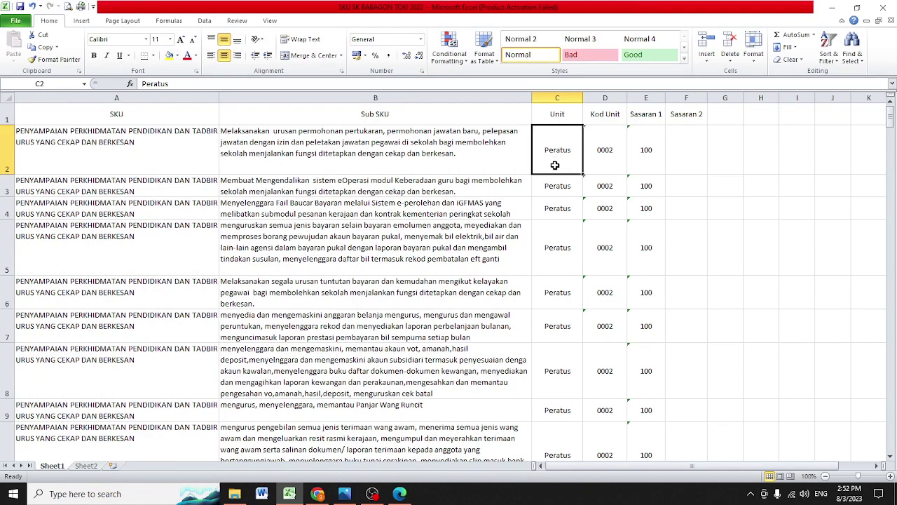
scroll(554, 165, down, 3)
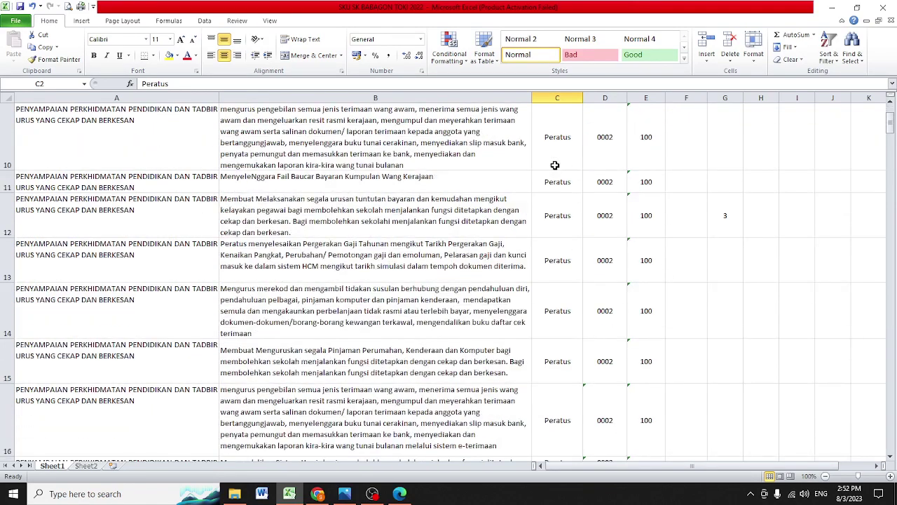
scroll(554, 165, down, 16)
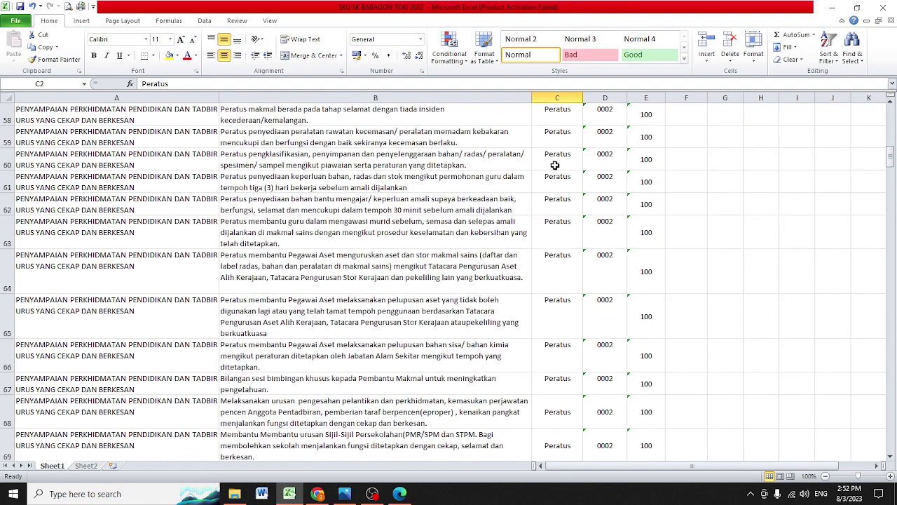
scroll(555, 164, down, 12)
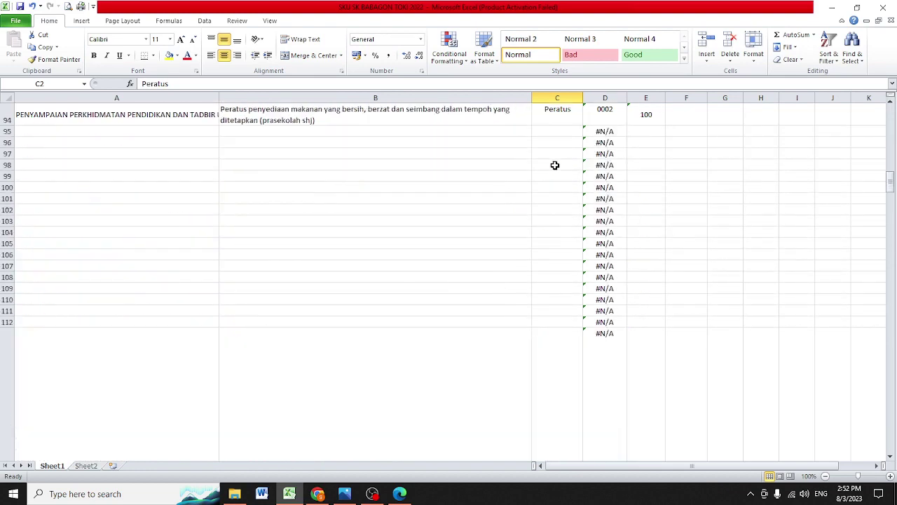
scroll(554, 165, up, 1)
click(553, 169)
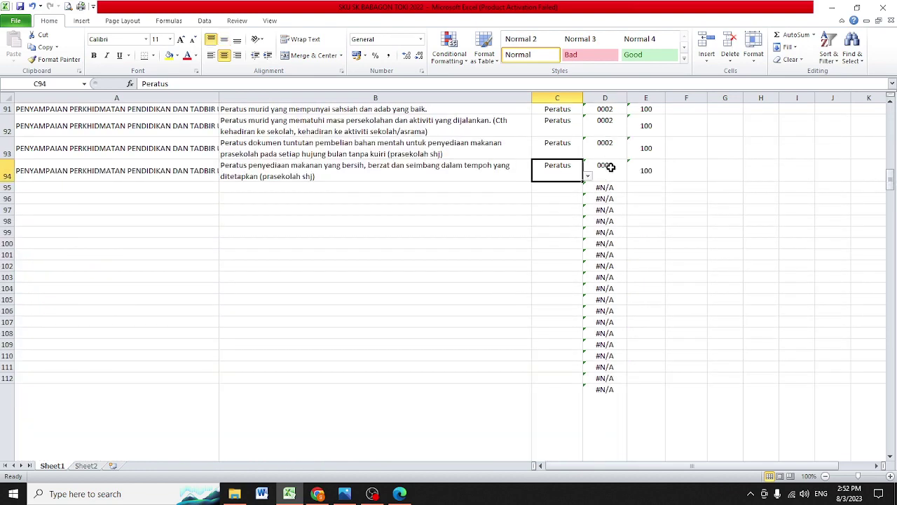
click(611, 167)
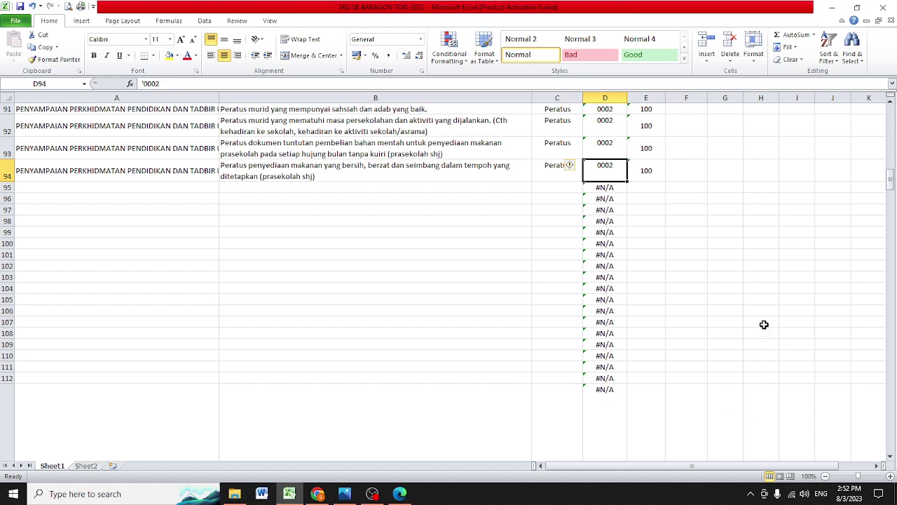
Examine the Sasaran 1 entry in row 94 and the Kod Unit entries from row 94 back up to the first data row
click(653, 175)
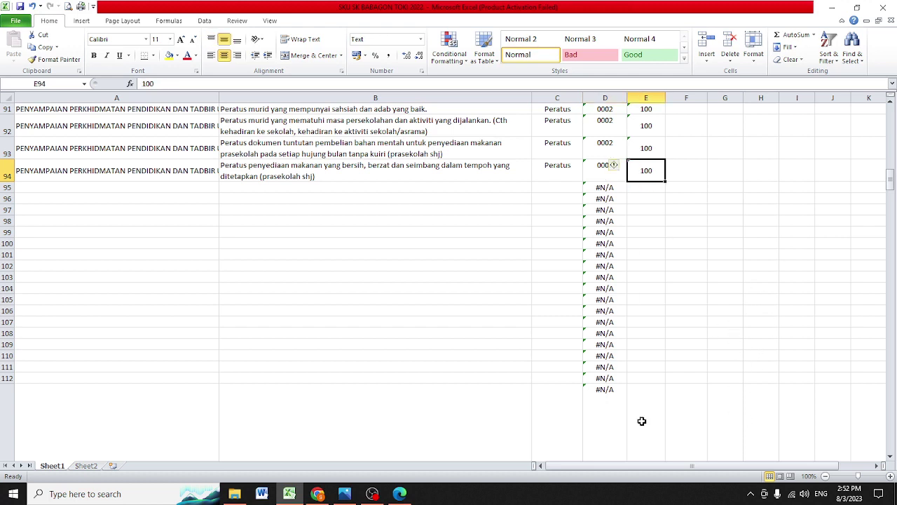
click(598, 170)
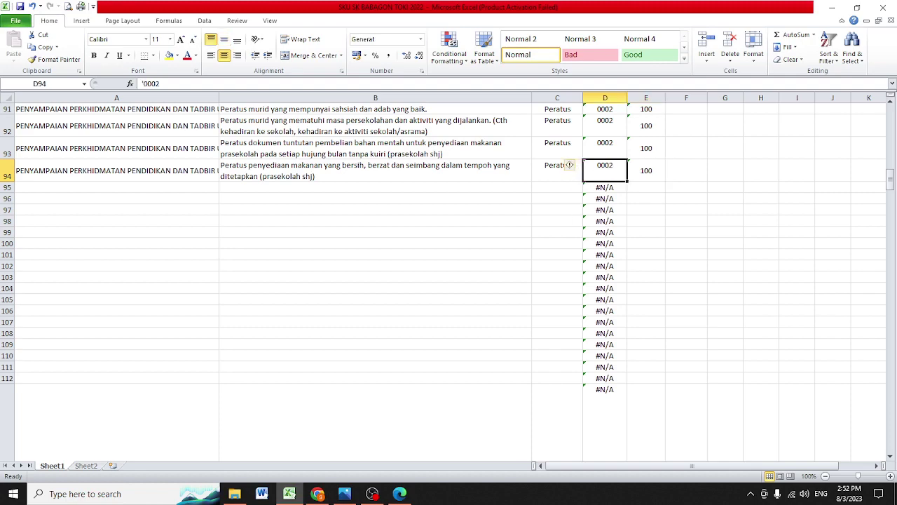
scroll(808, 343, up, 2)
scroll(600, 340, up, 5)
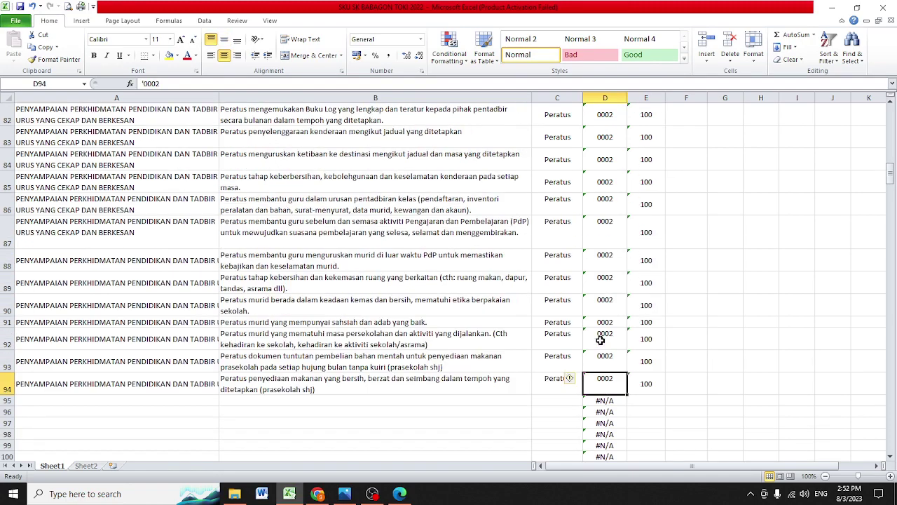
scroll(601, 340, up, 7)
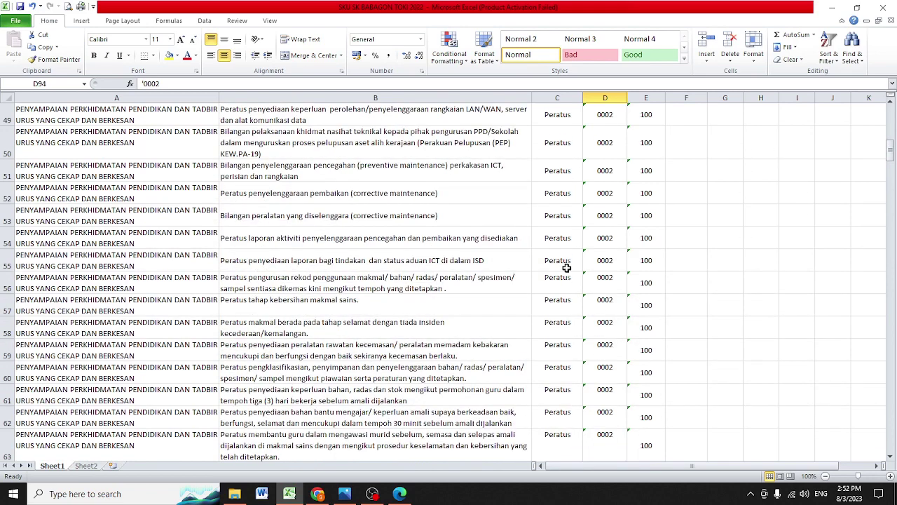
scroll(565, 298, up, 4)
scroll(565, 298, up, 5)
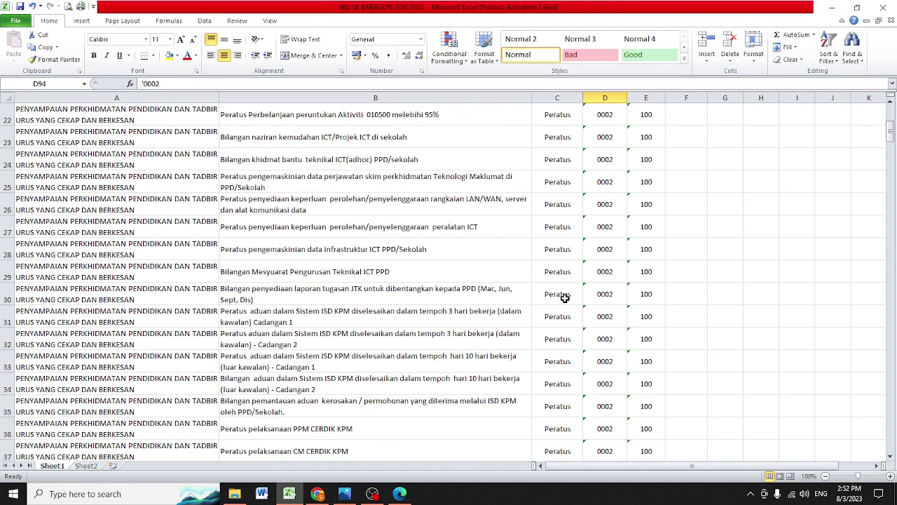
scroll(564, 298, up, 2)
click(607, 163)
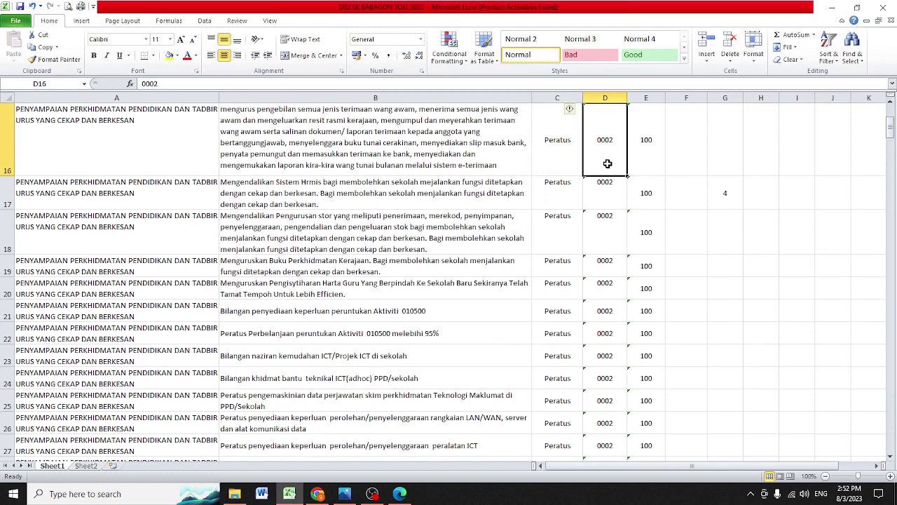
scroll(607, 163, up, 4)
scroll(619, 211, up, 1)
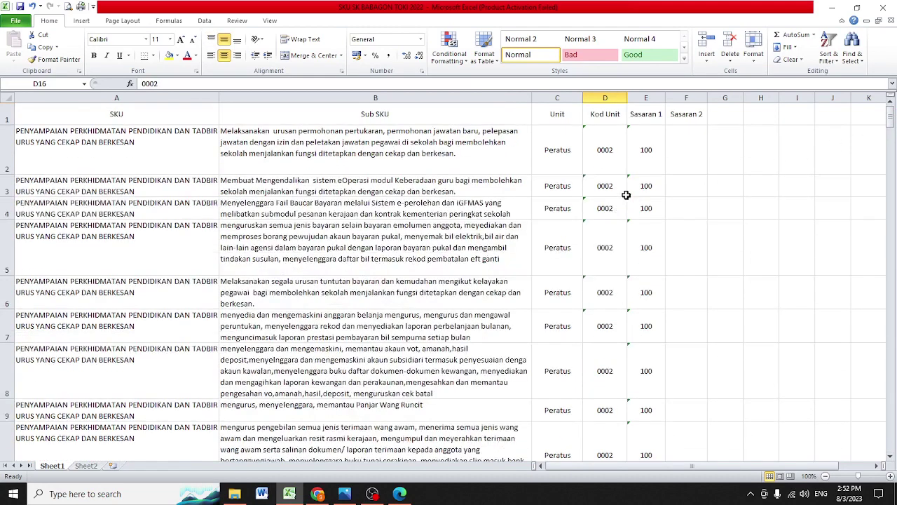
click(610, 167)
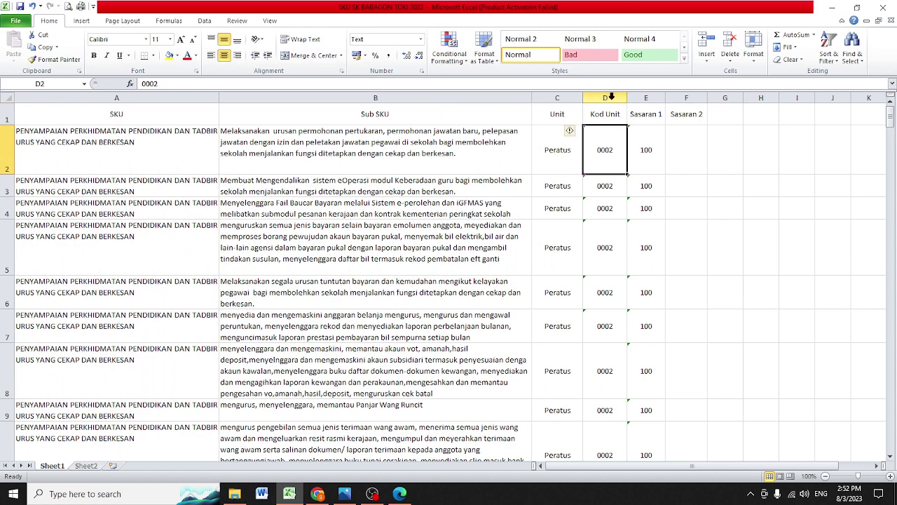
Select the whole Kod Unit column, review it through row 94, and inspect the formula in cell D95
click(612, 97)
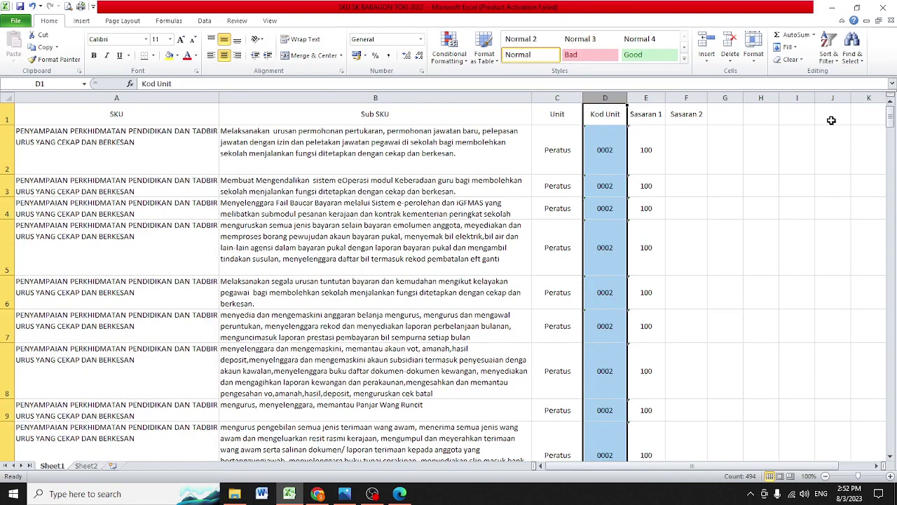
scroll(589, 359, down, 4)
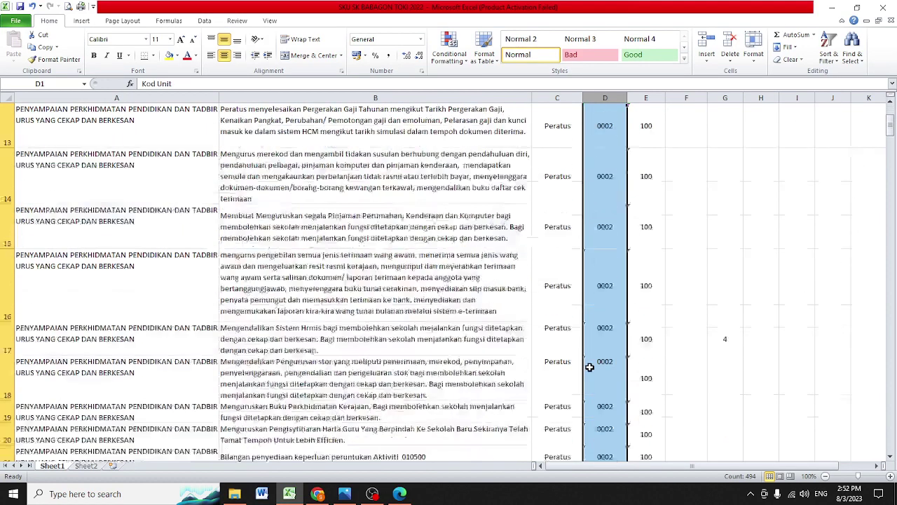
scroll(589, 367, down, 6)
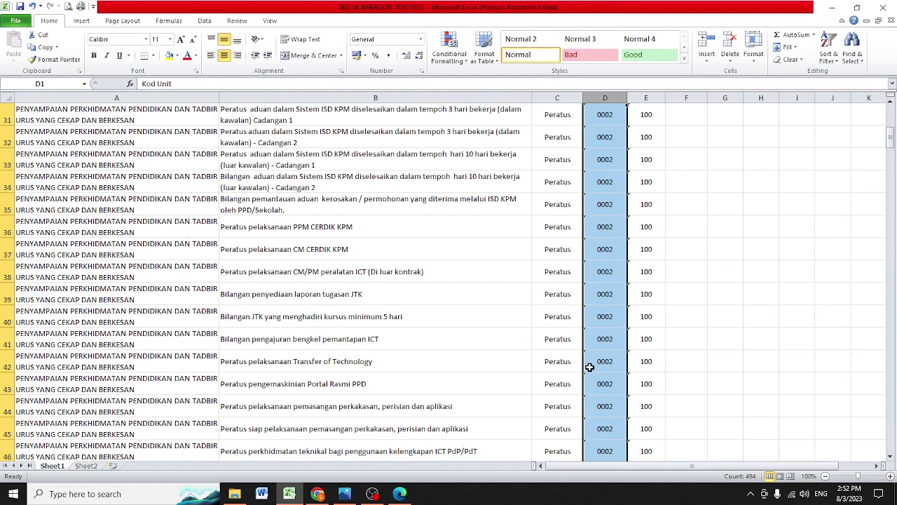
scroll(589, 367, down, 8)
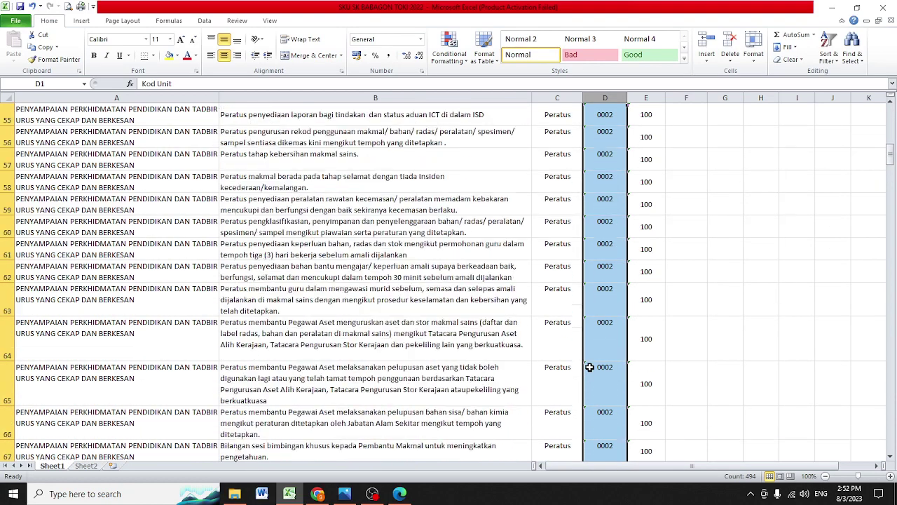
scroll(590, 367, down, 5)
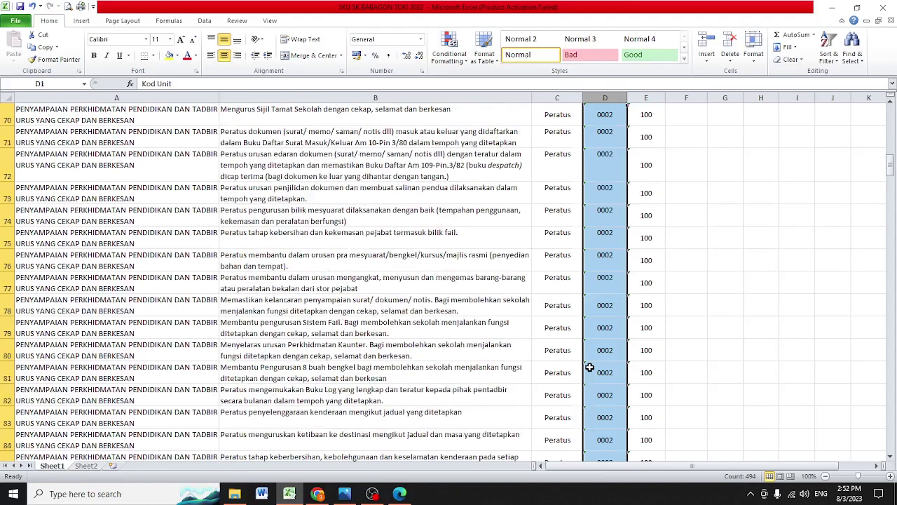
scroll(590, 367, down, 4)
click(680, 382)
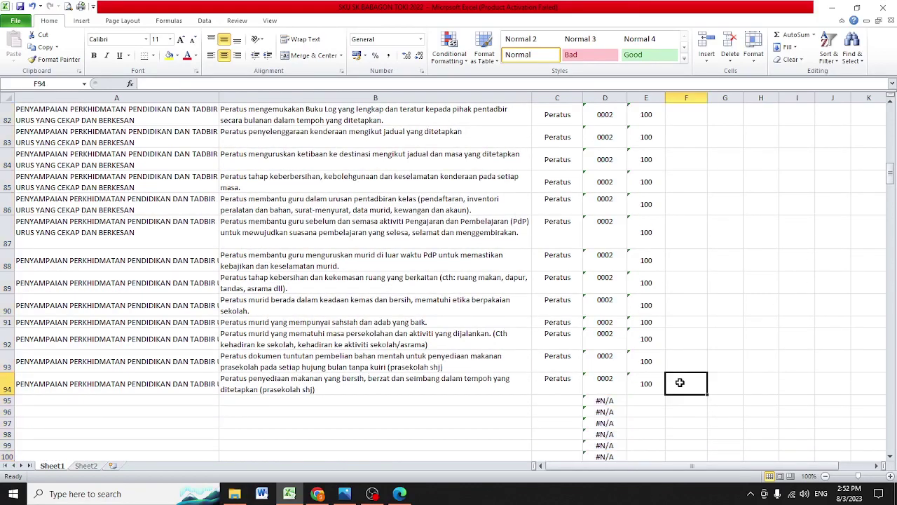
click(607, 399)
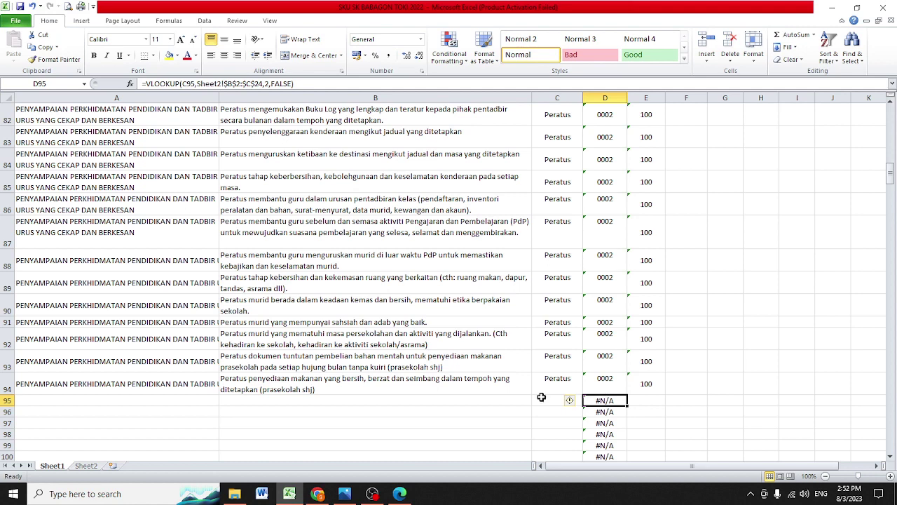
Choose Peratus as the Unit in cell C95 and check the matching Kod Unit formula in D95
scroll(589, 359, up, 20)
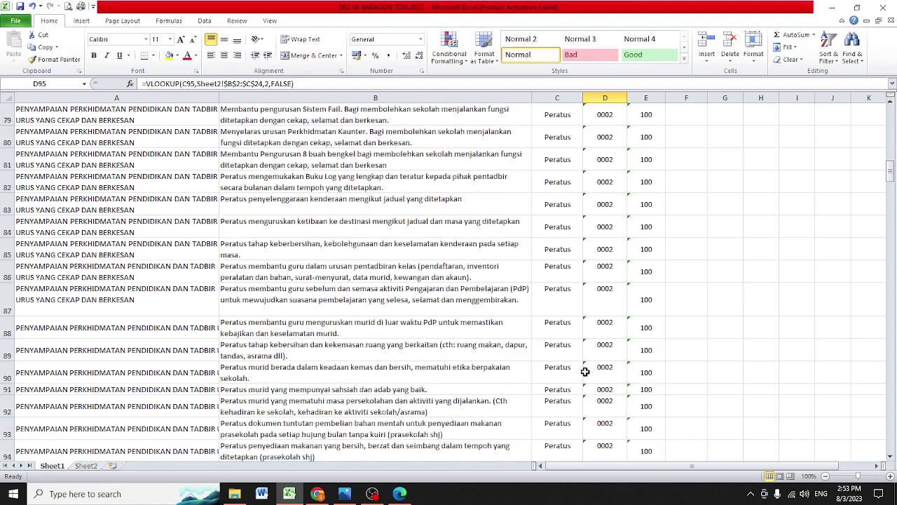
scroll(585, 371, up, 3)
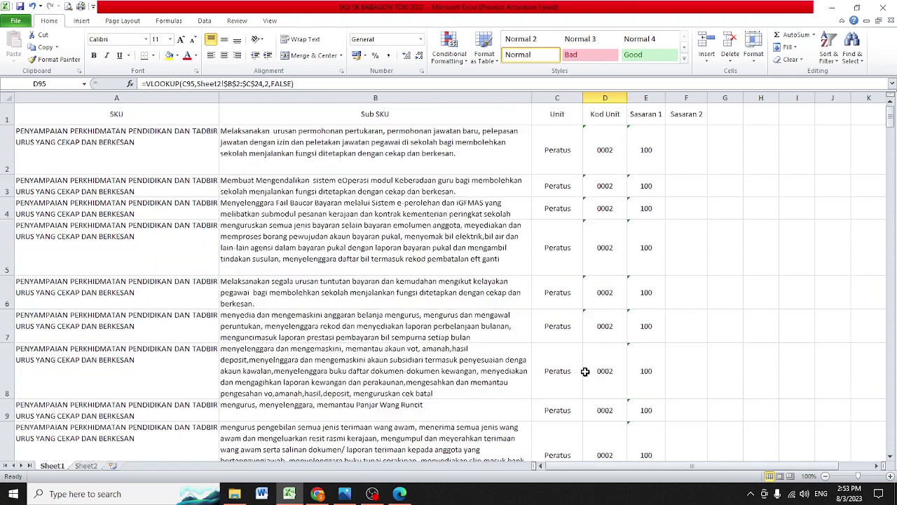
click(606, 116)
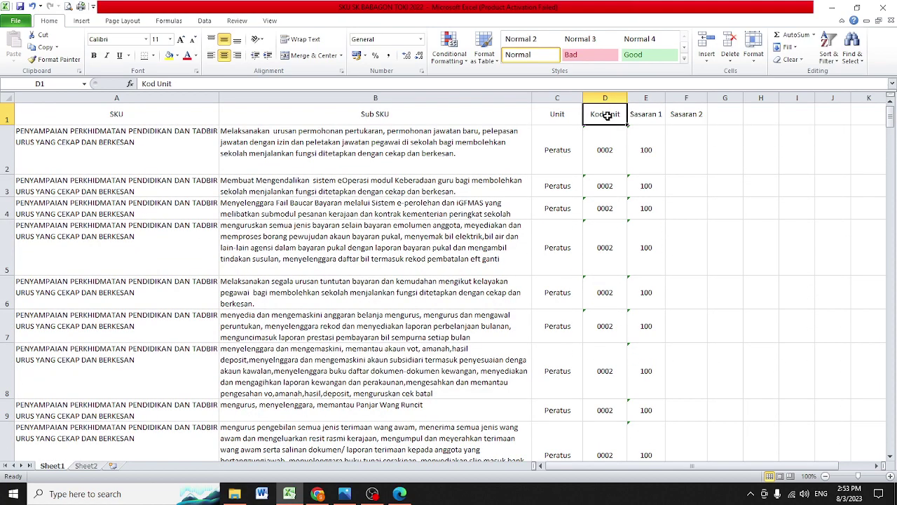
drag(889, 121, 880, 181)
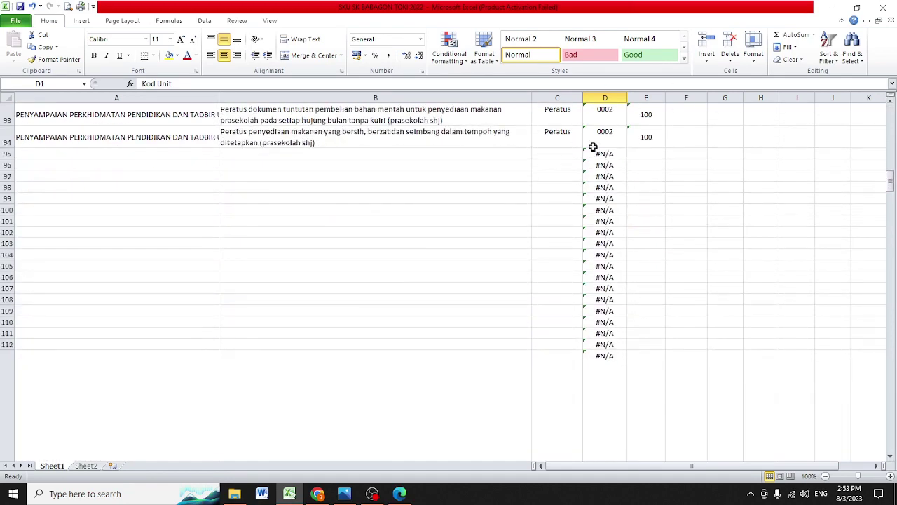
click(570, 156)
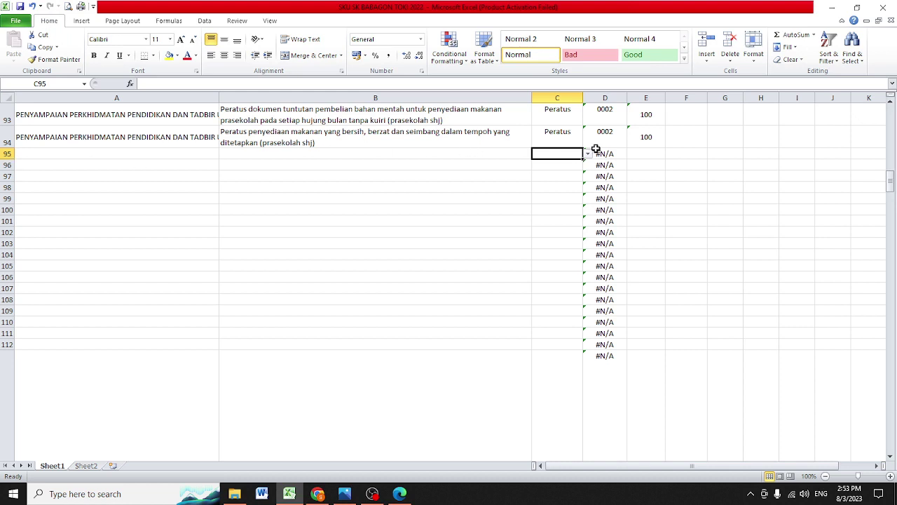
click(587, 156)
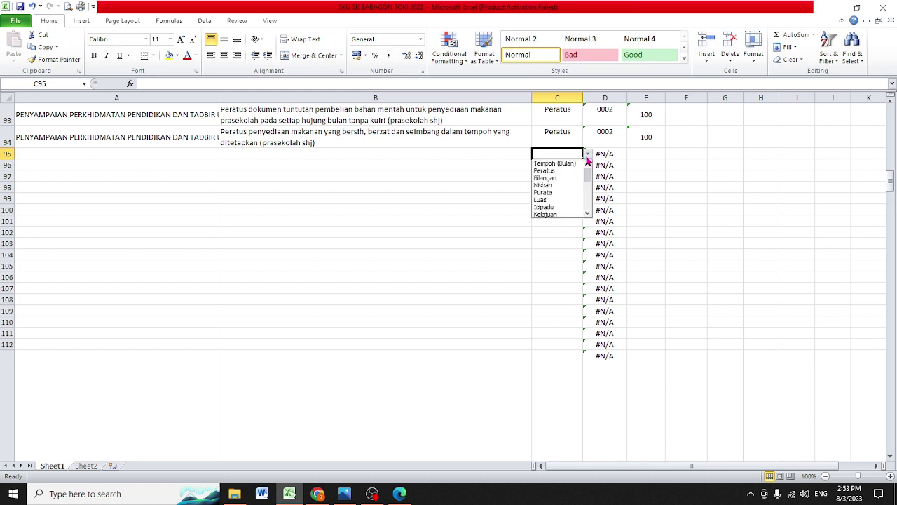
click(567, 170)
click(611, 155)
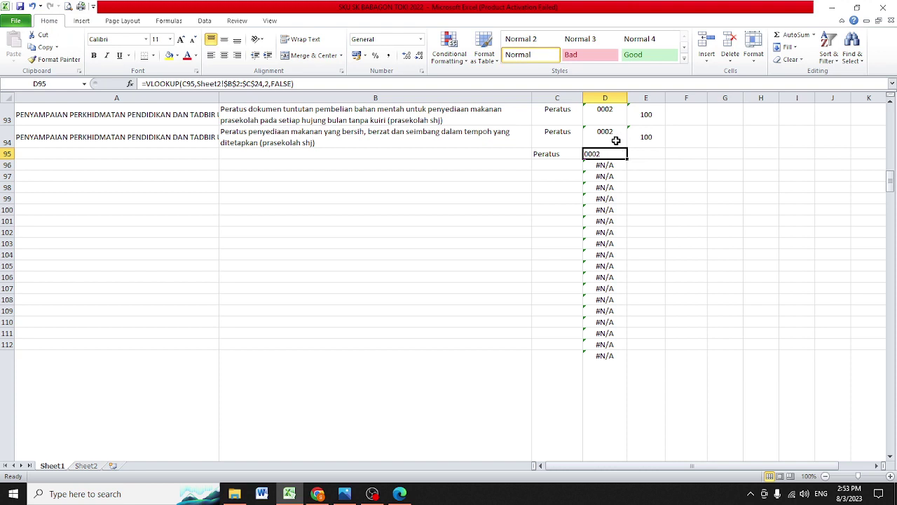
Choose Bilangan as the Unit in cell C96 and check the matching Kod Unit formula in D96
click(561, 167)
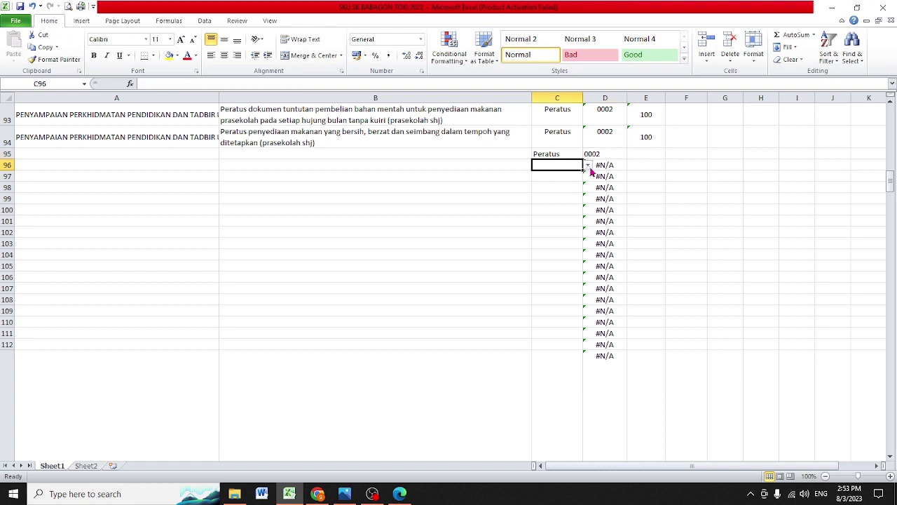
click(588, 166)
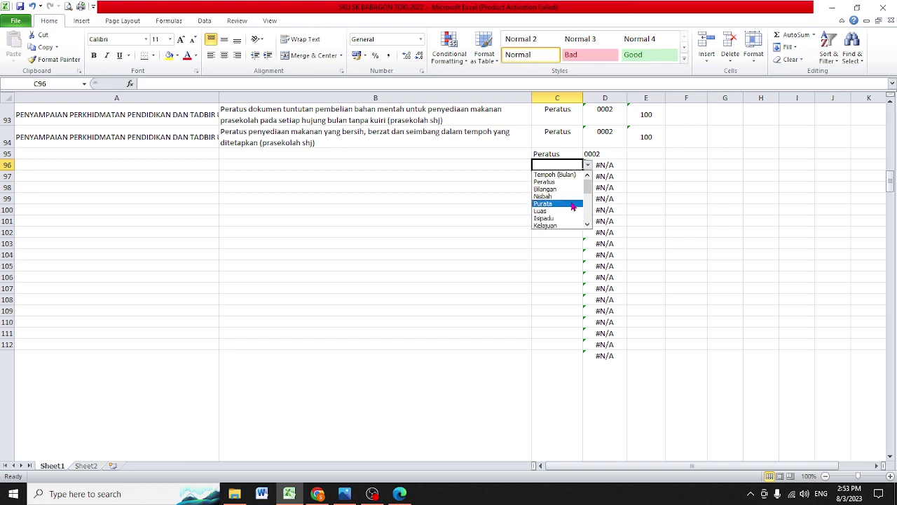
mouse_move(590, 195)
mouse_down()
mouse_move(589, 225)
mouse_move(587, 189)
mouse_up()
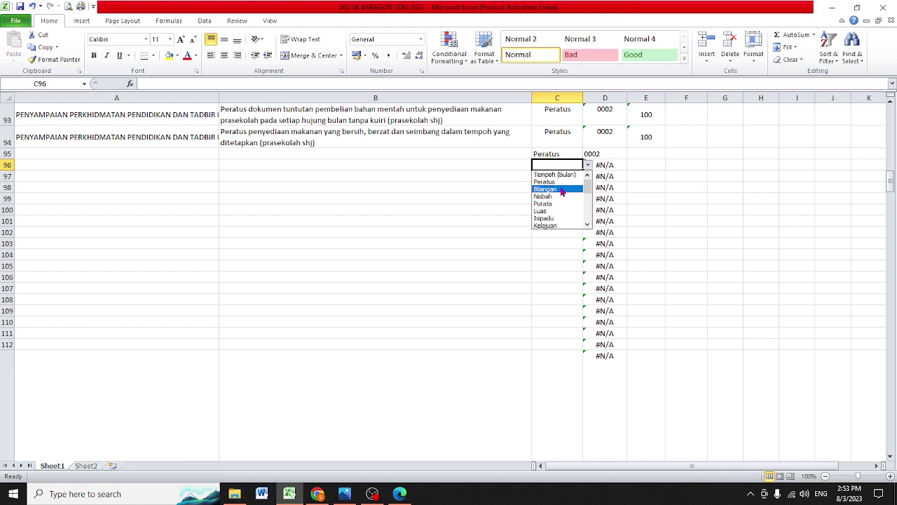
click(562, 189)
click(710, 176)
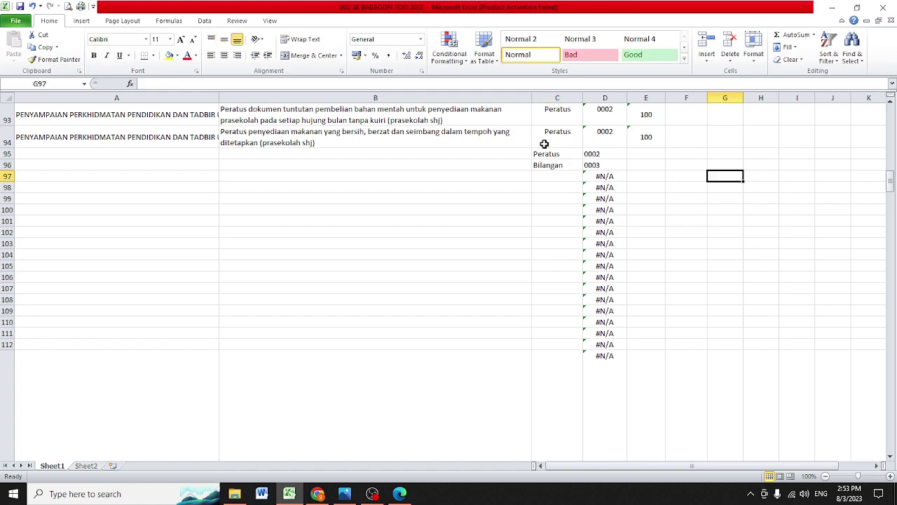
mouse_move(891, 184)
mouse_down()
mouse_move(892, 139)
mouse_move(888, 198)
mouse_up()
scroll(739, 270, up, 3)
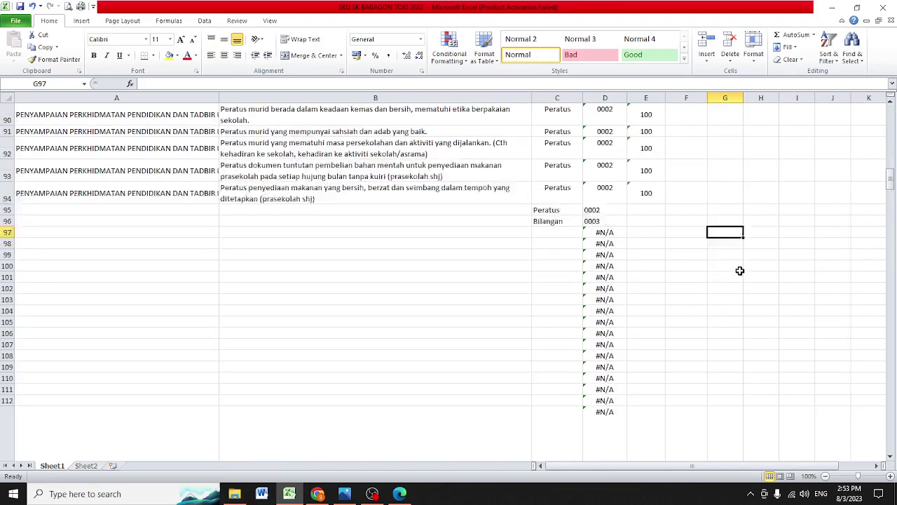
click(622, 223)
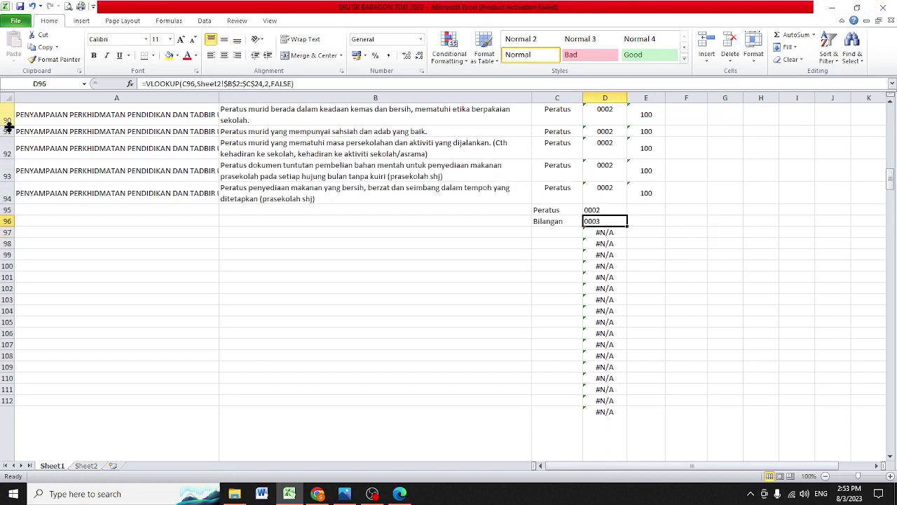
Delete the two sample rows 95 and 96 below the last filled task row
drag(4, 220, 5, 212)
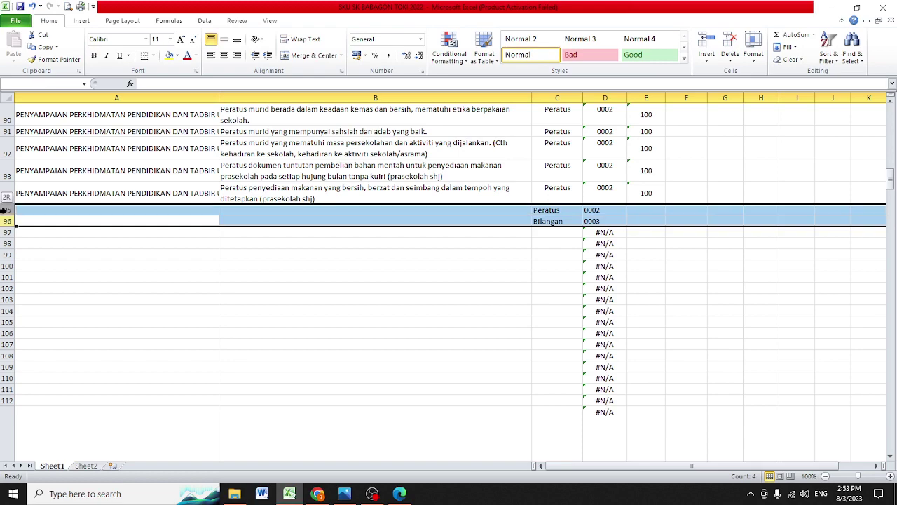
right_click(7, 212)
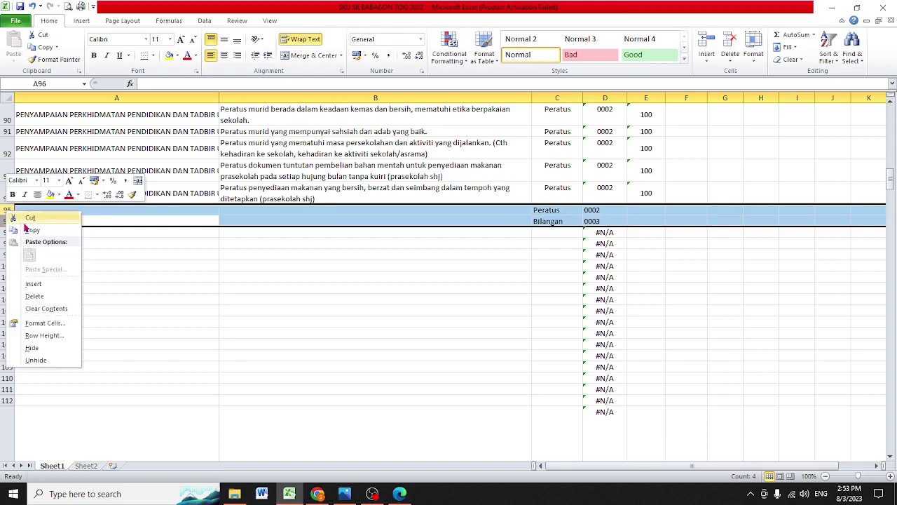
click(52, 296)
click(778, 333)
Clear the stray value from cell G17, outside the filled SKU columns
scroll(779, 334, up, 9)
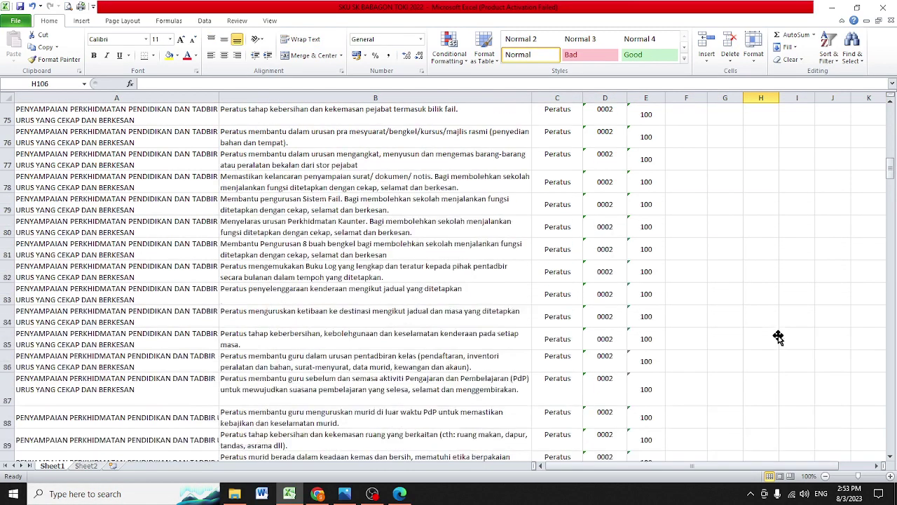
scroll(778, 337, up, 14)
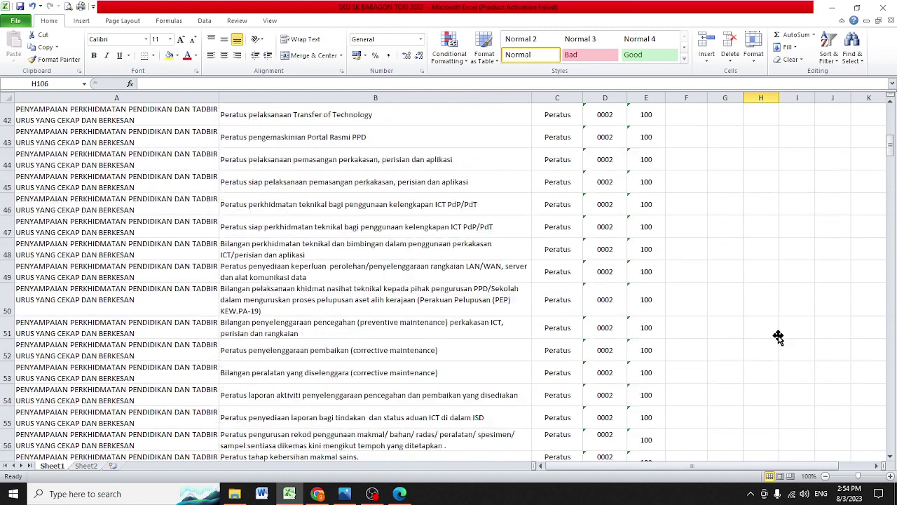
scroll(778, 337, up, 5)
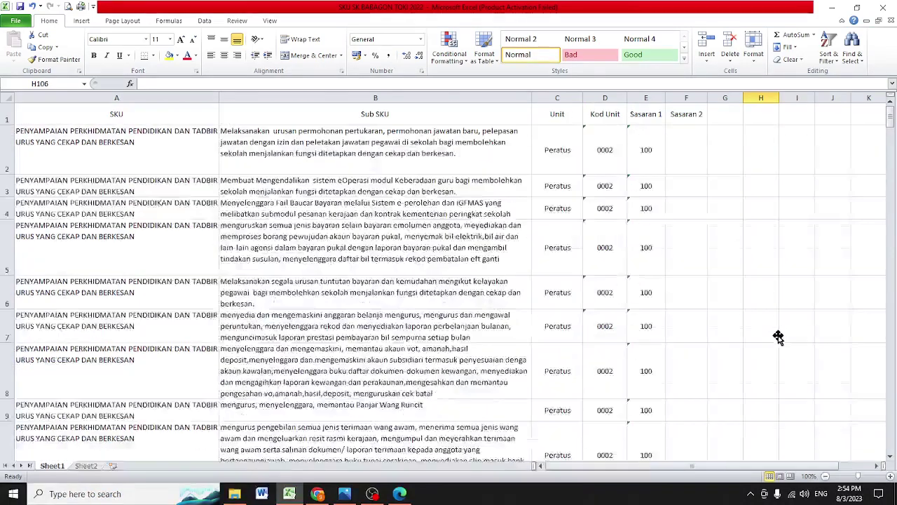
scroll(778, 337, down, 1)
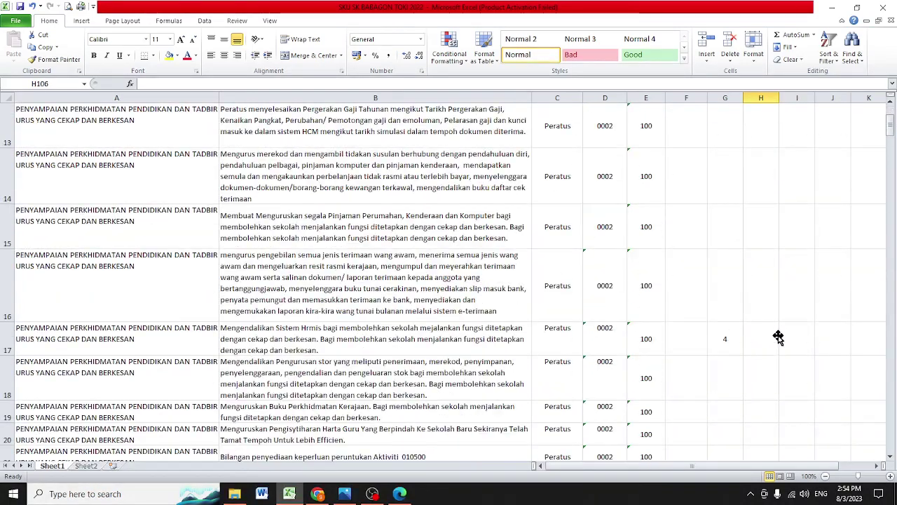
click(725, 345)
scroll(834, 337, down, 13)
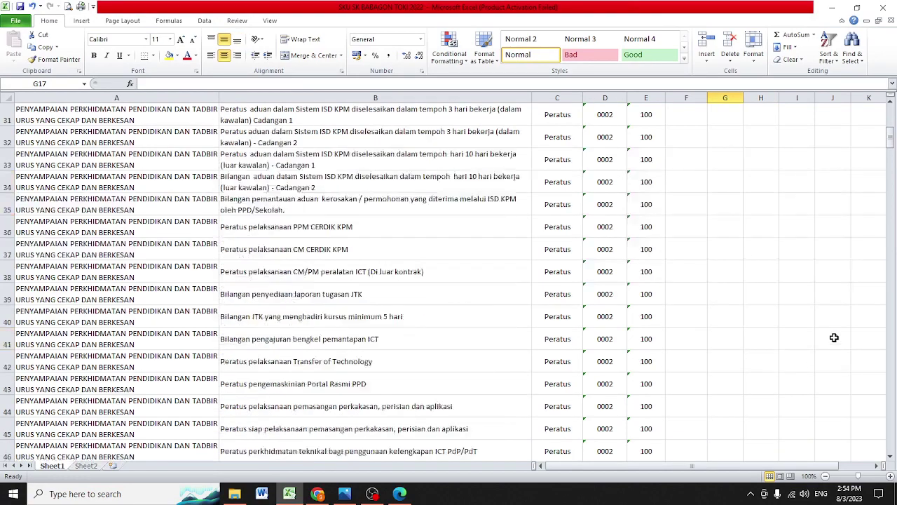
Review the filled SKU rows down to row 94, then return to the header row
scroll(834, 337, down, 11)
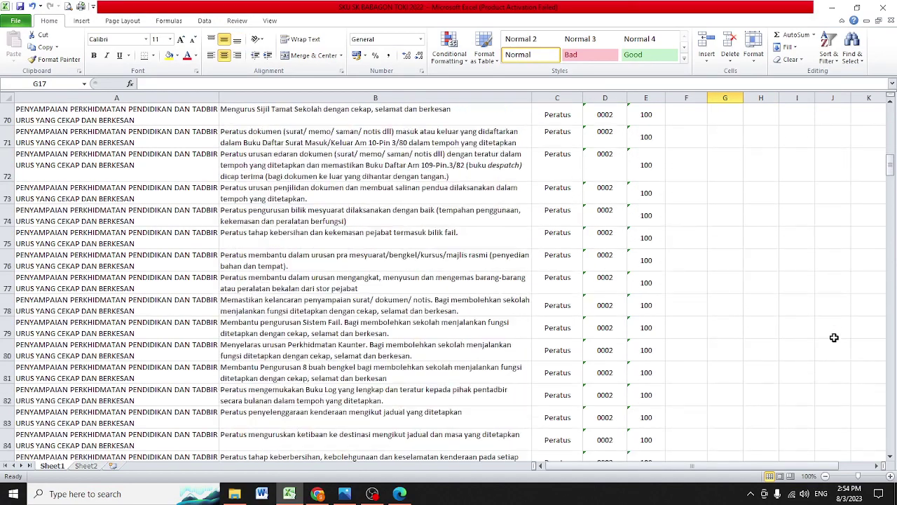
scroll(834, 337, up, 12)
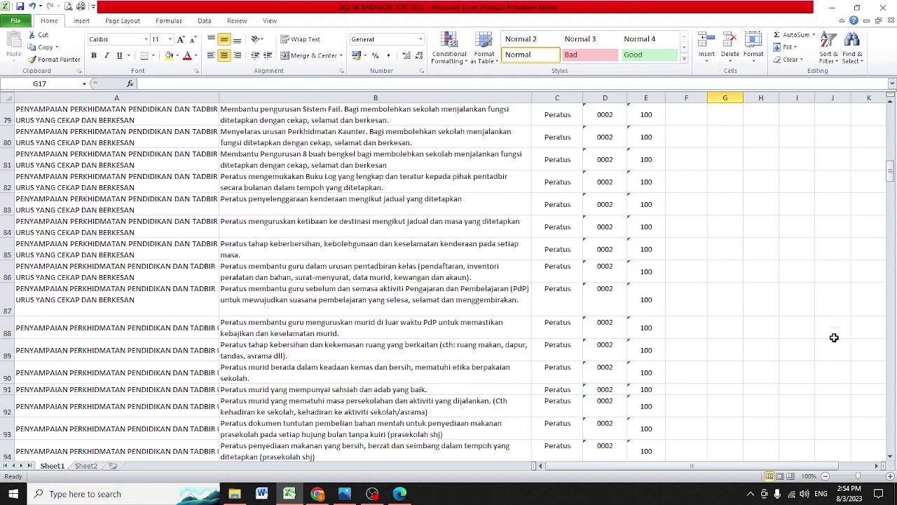
scroll(835, 338, up, 16)
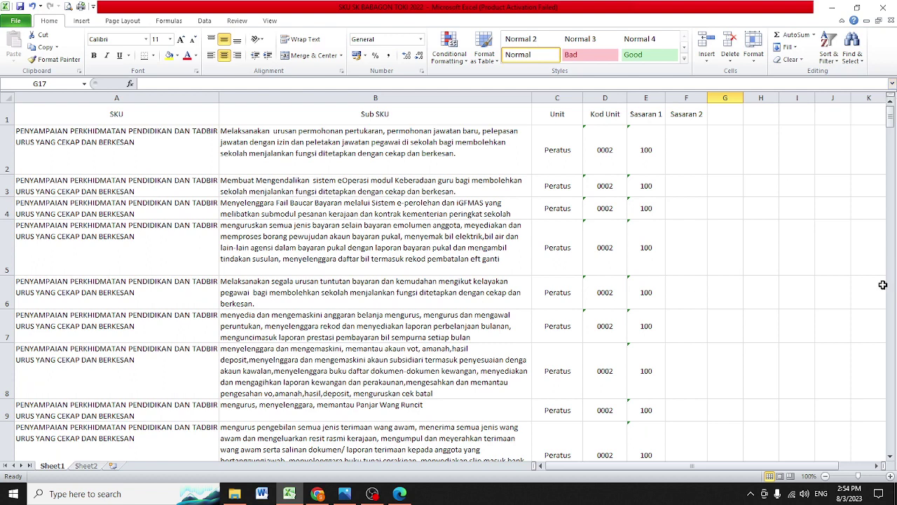
Highlight the first group of Sub SKU tasks, cells B2 to B10
click(588, 468)
click(389, 153)
drag(389, 152, 356, 426)
scroll(414, 370, down, 1)
scroll(413, 370, down, 1)
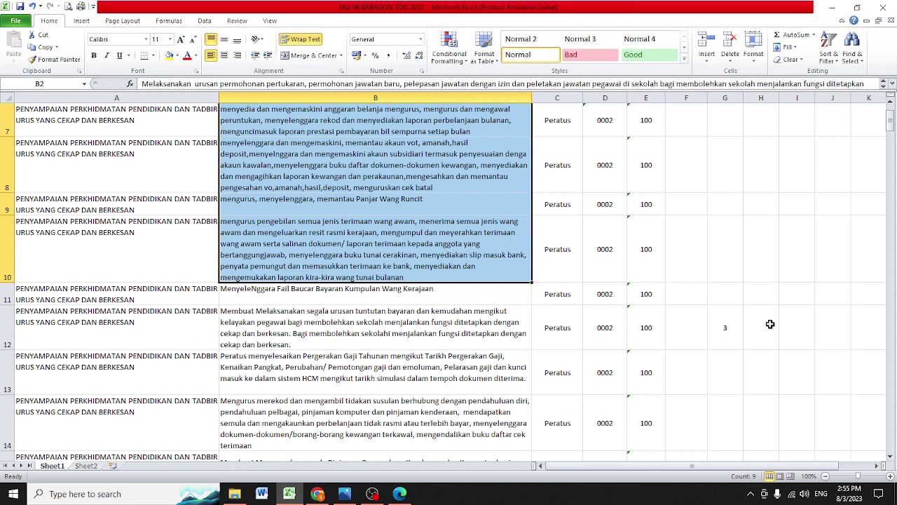
Highlight the second group of Sub SKU tasks, cells B11 to B20
scroll(773, 300, down, 1)
click(376, 185)
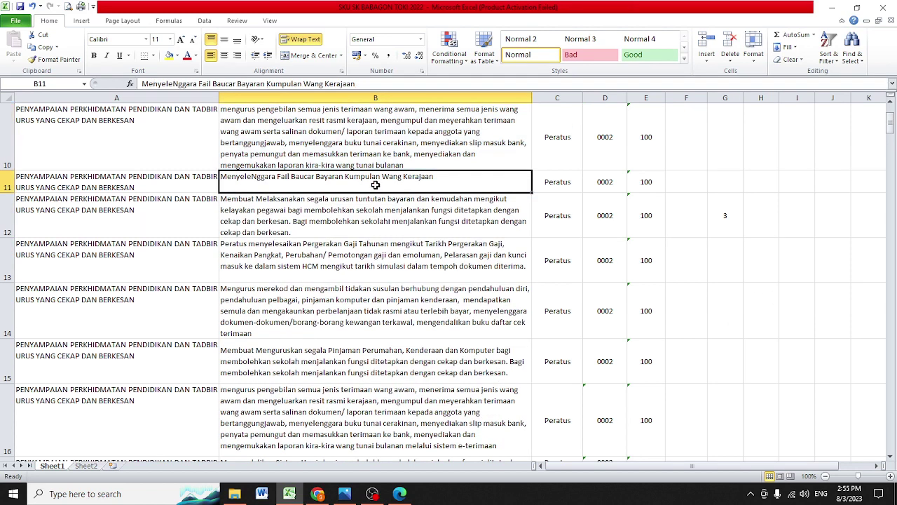
drag(375, 185, 374, 436)
scroll(474, 362, up, 1)
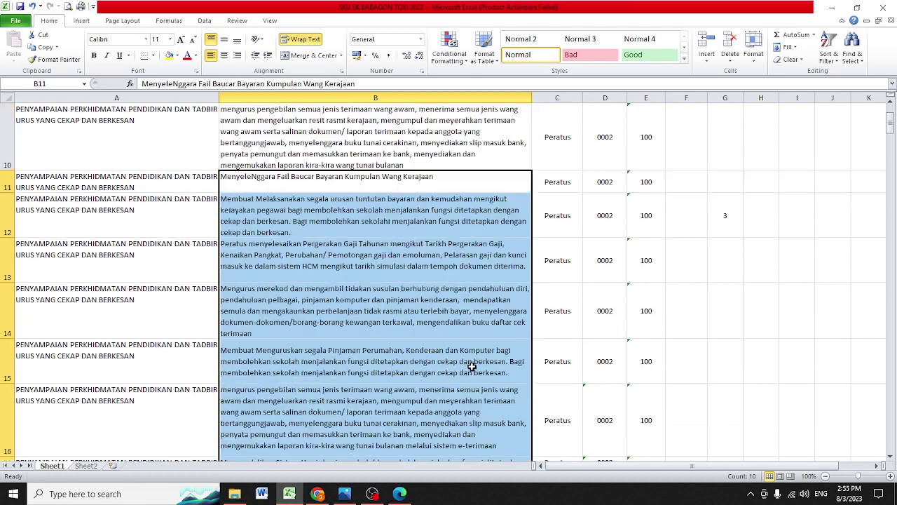
Highlight the third group of Sub SKU tasks, cells B21 to B30
scroll(471, 364, down, 5)
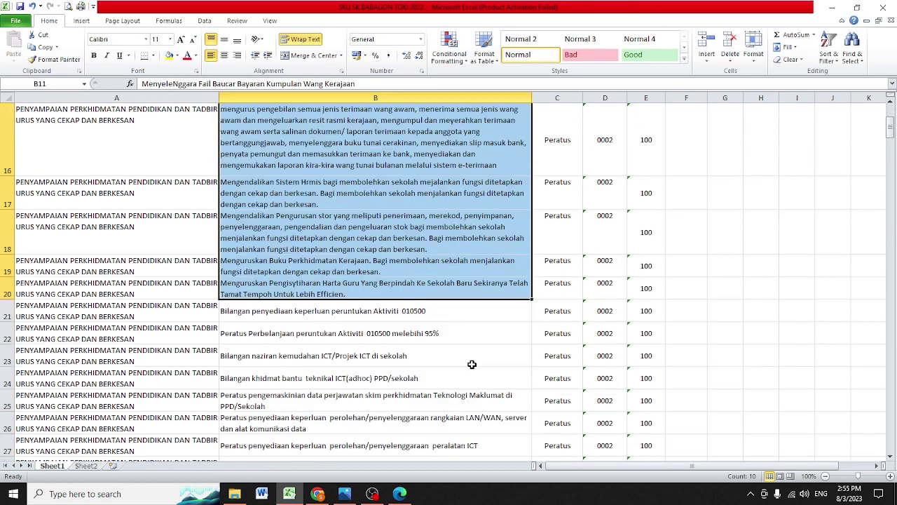
scroll(472, 365, up, 2)
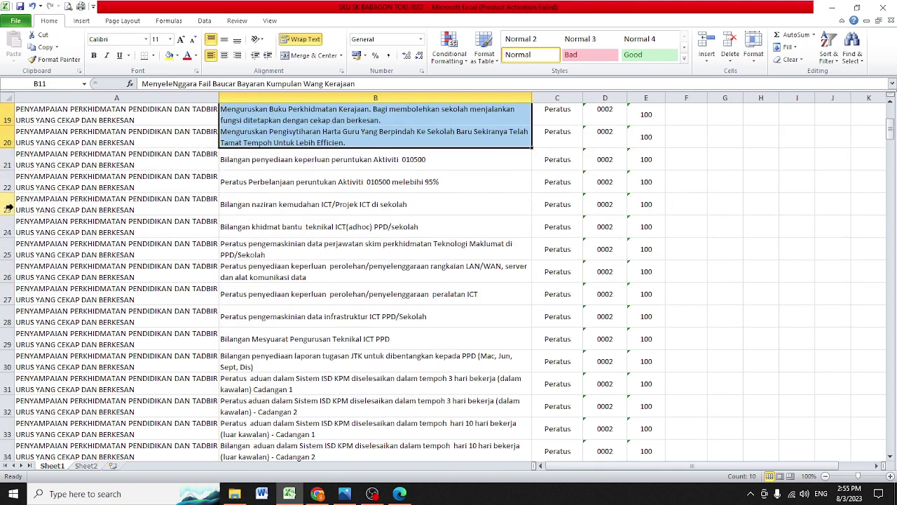
drag(341, 160, 346, 359)
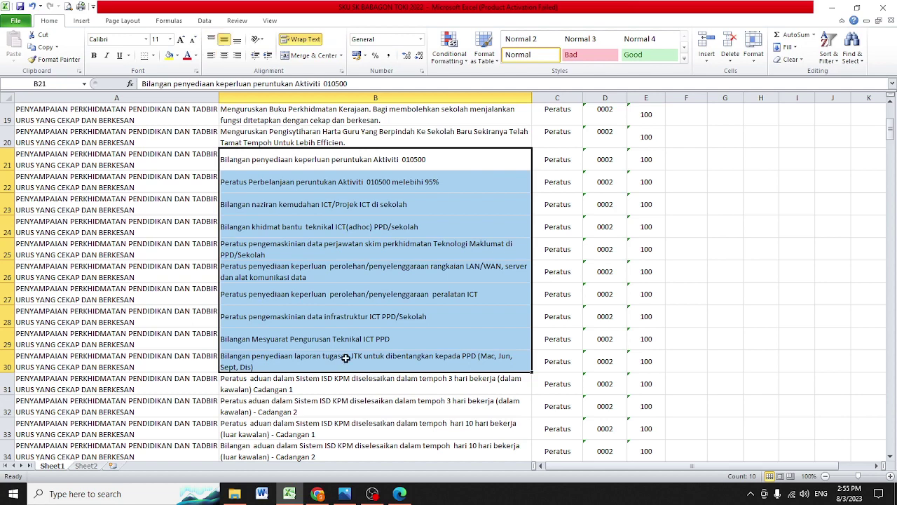
Highlight the following group of Sub SKU tasks, cells B31 to B60
scroll(486, 335, down, 3)
scroll(486, 335, down, 4)
scroll(491, 331, up, 5)
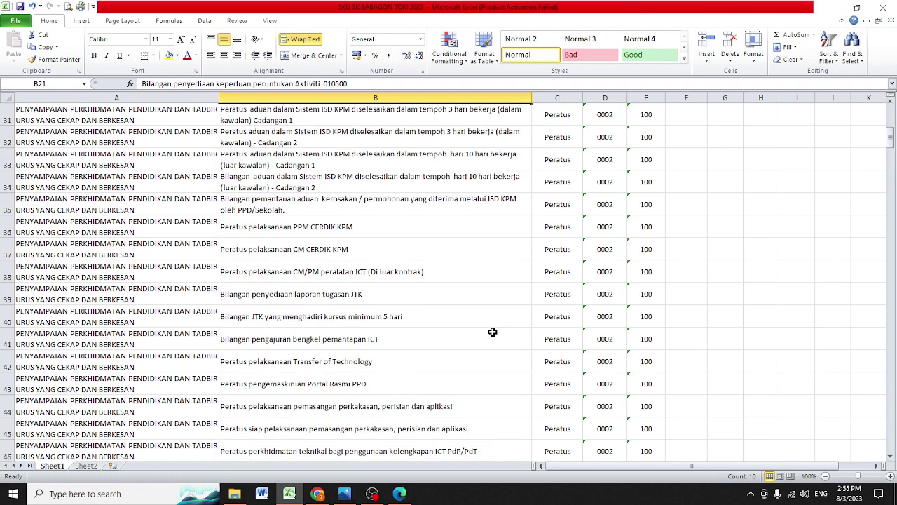
scroll(493, 332, up, 1)
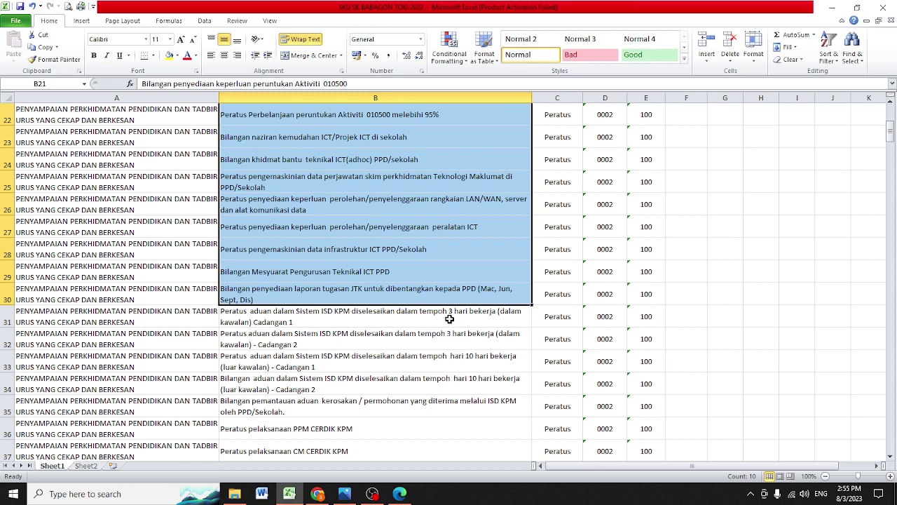
drag(450, 319, 428, 207)
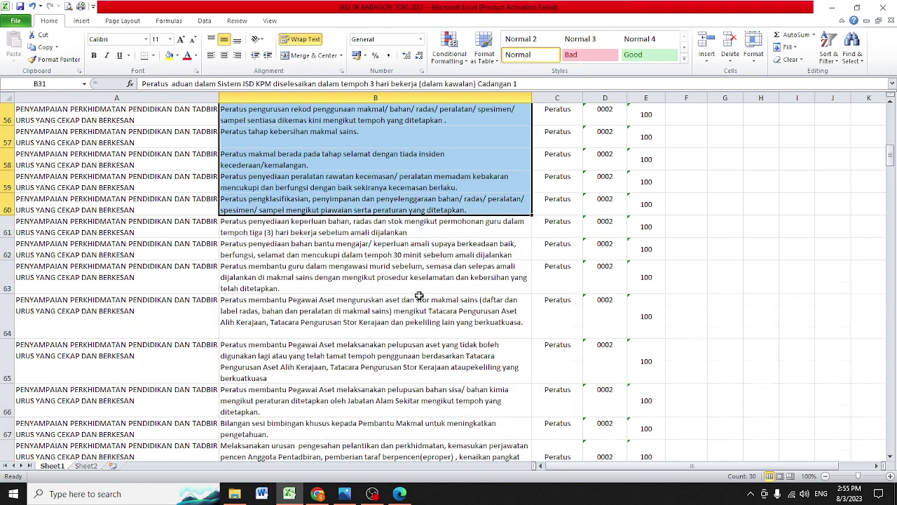
Return to the start of the list and highlight Sub SKU cells B2 to B10 again to review that first task group
scroll(417, 358, up, 8)
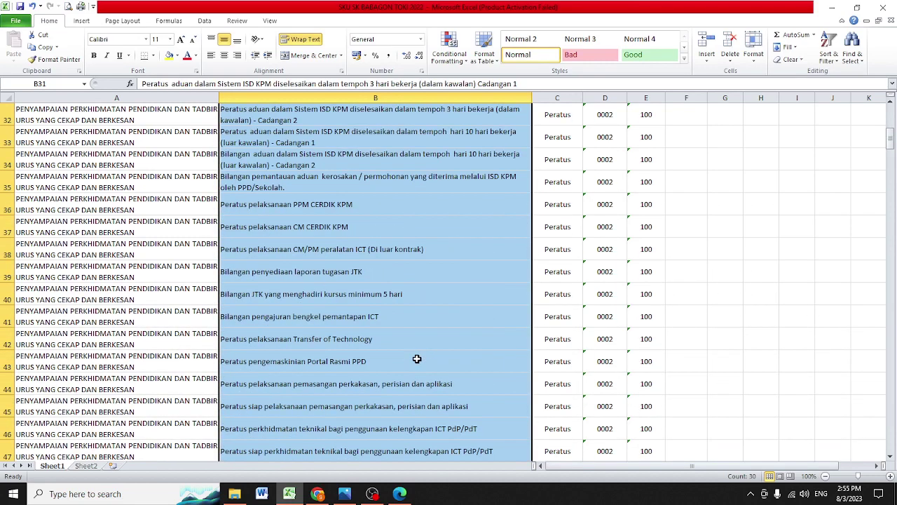
scroll(417, 358, up, 1)
scroll(417, 358, up, 4)
scroll(417, 358, up, 5)
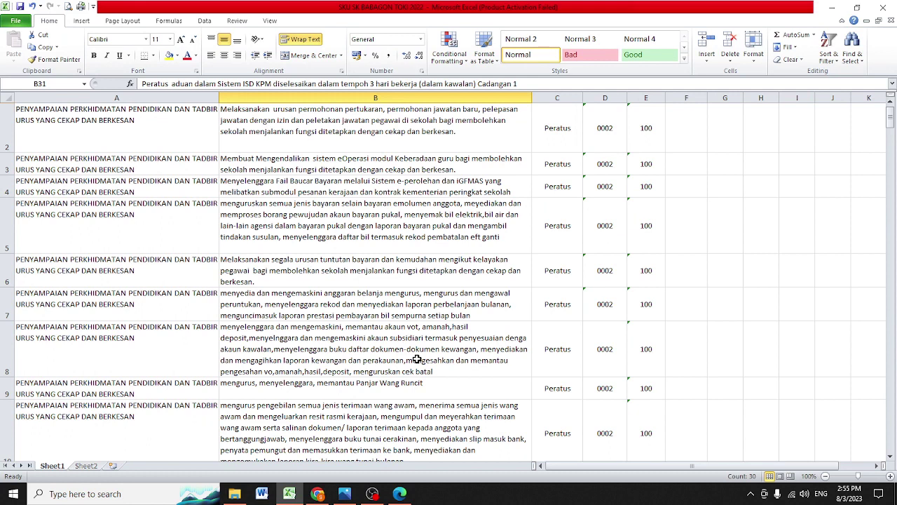
scroll(417, 358, up, 1)
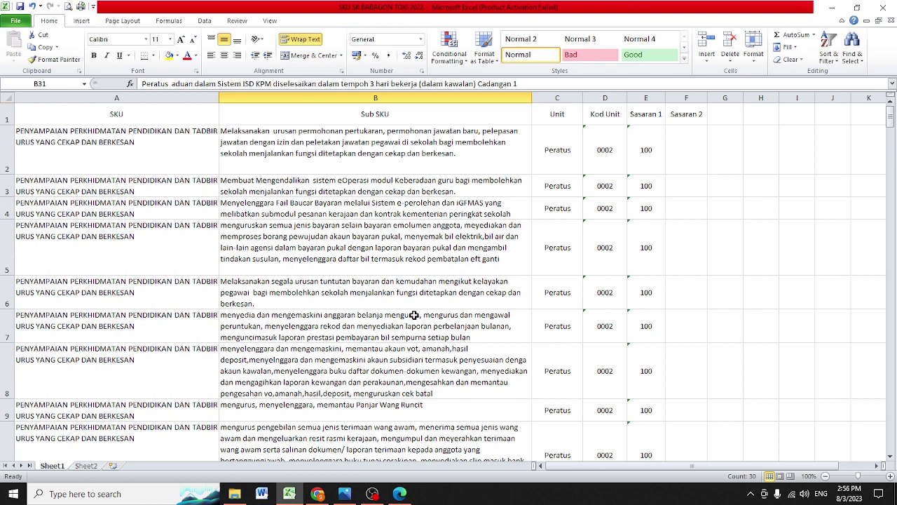
drag(410, 149, 395, 306)
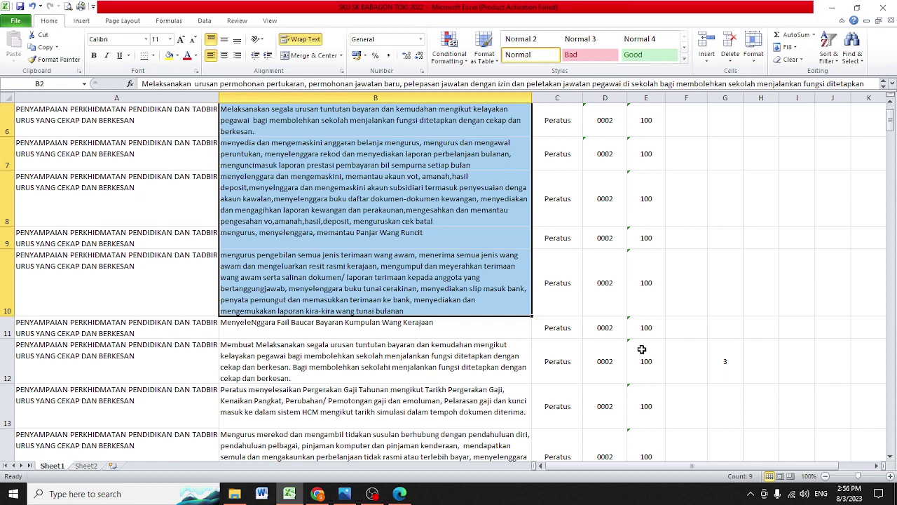
scroll(642, 349, up, 2)
scroll(642, 349, down, 2)
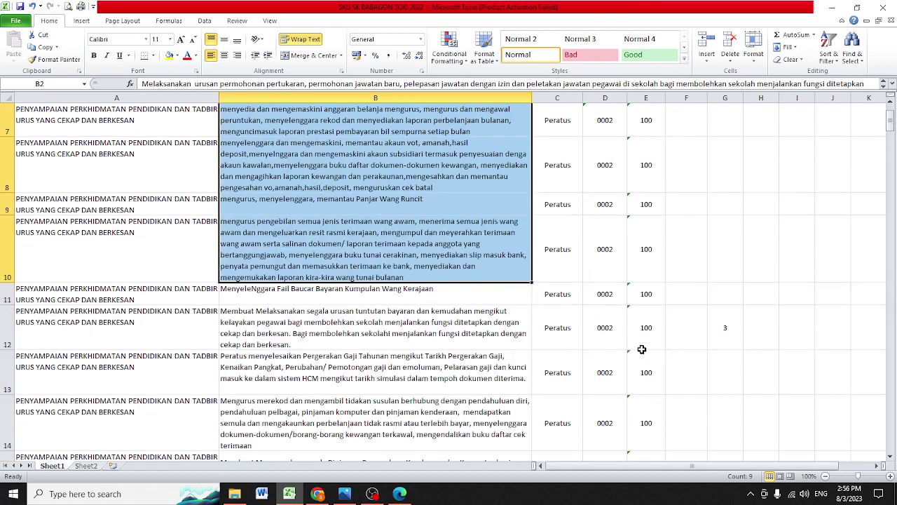
scroll(445, 306, up, 1)
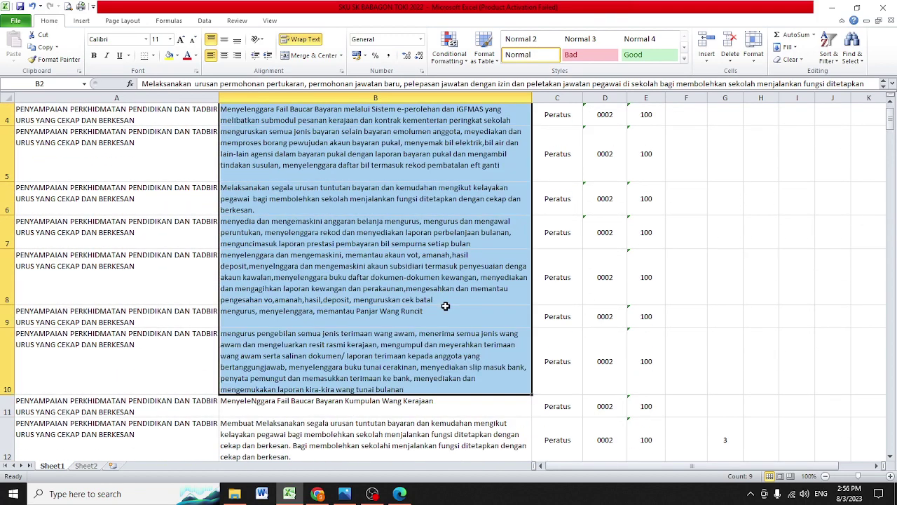
scroll(445, 305, up, 1)
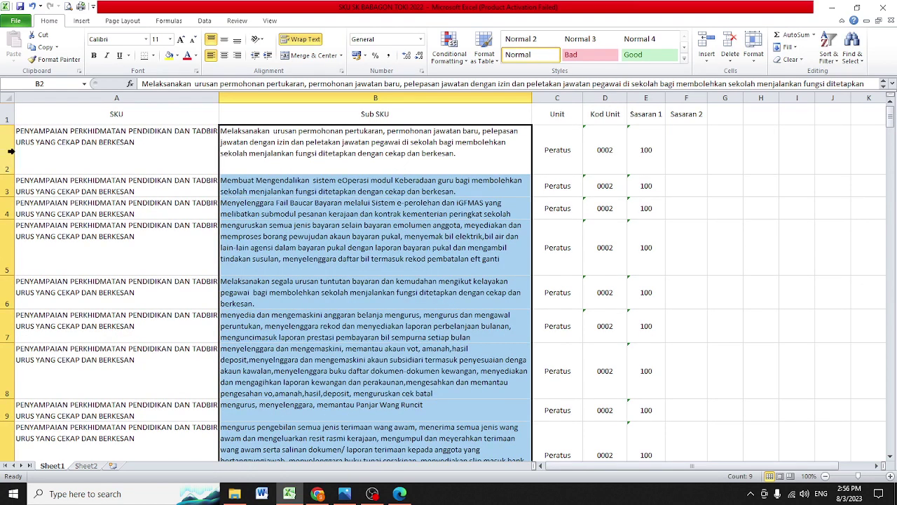
Examine the Sub SKU tasks in rows 11 to 20, ending at cell B20, and return to the header row
scroll(338, 155, down, 3)
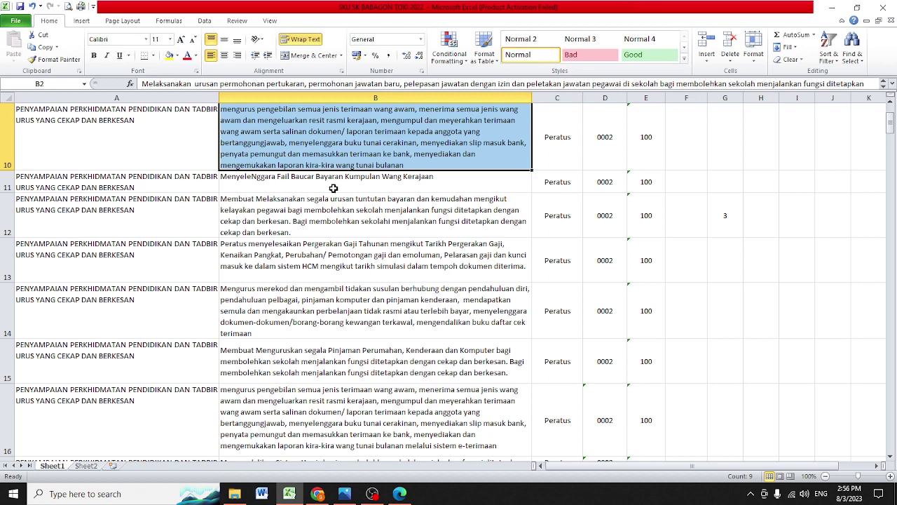
scroll(329, 300, down, 2)
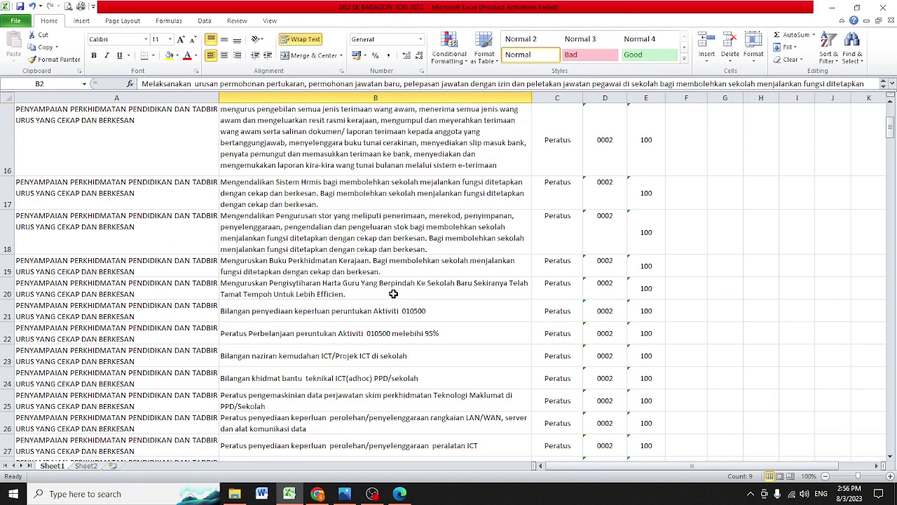
click(393, 294)
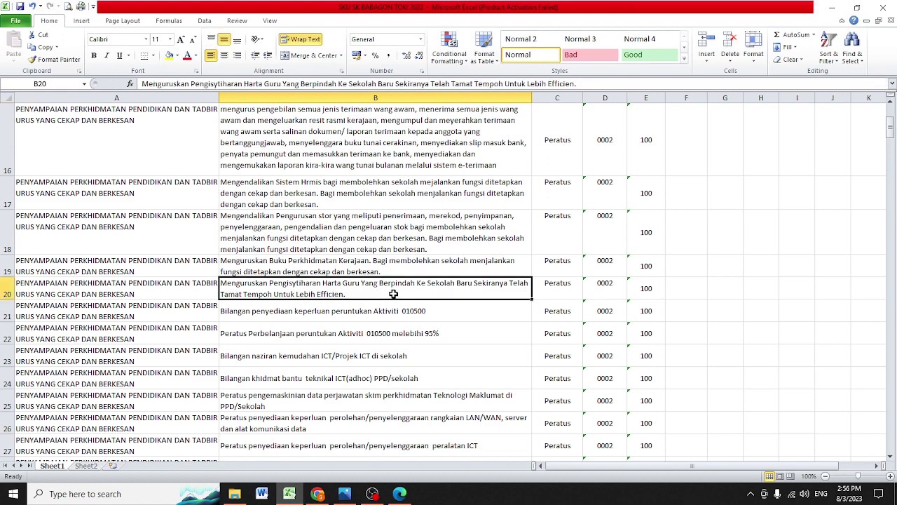
scroll(393, 294, up, 4)
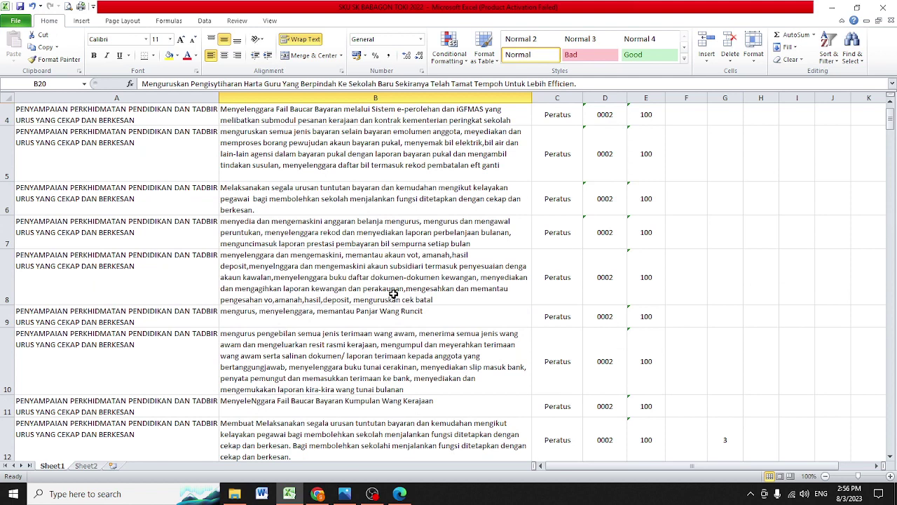
scroll(393, 294, up, 2)
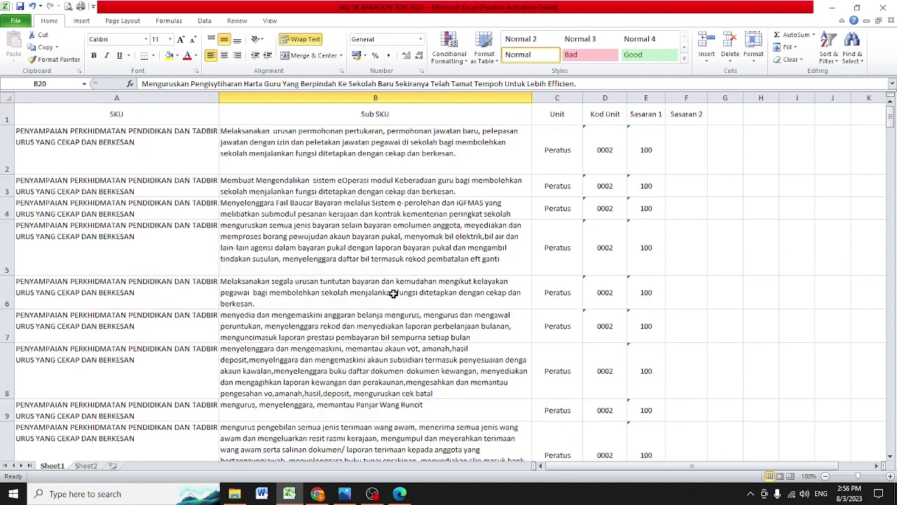
Check the Sub SKU, Unit, Kod Unit and Sasaran 1 cells of row 2 one by one
click(405, 149)
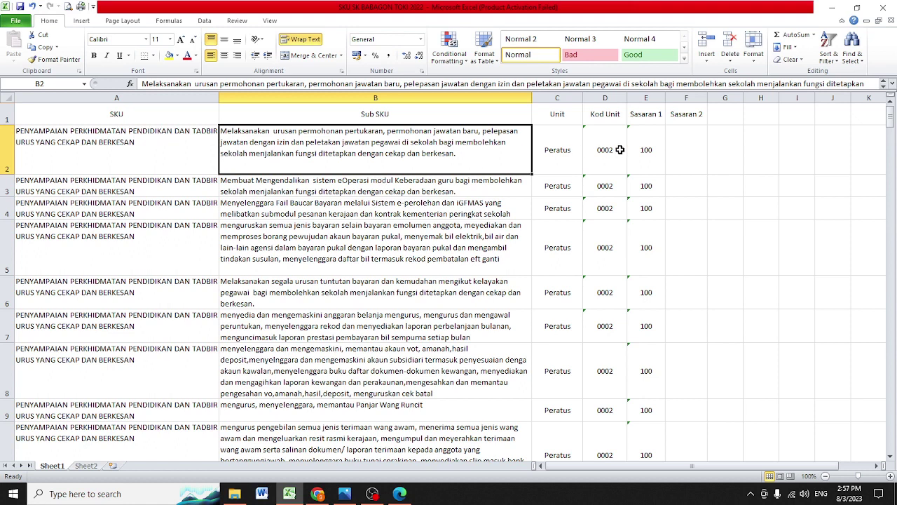
click(571, 148)
click(607, 150)
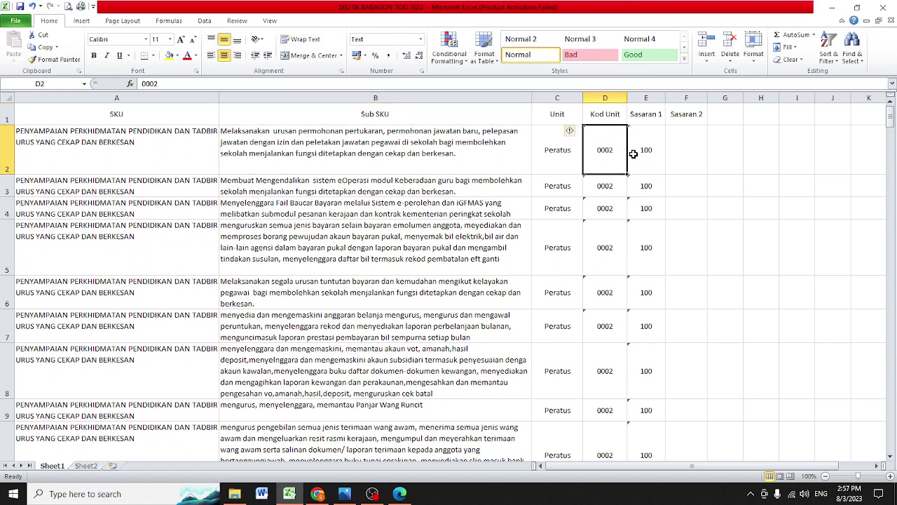
click(638, 155)
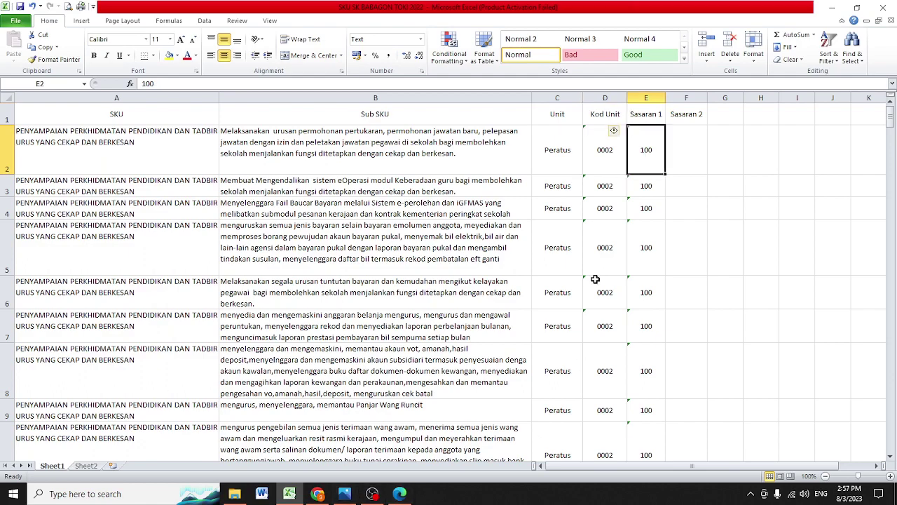
Look through the completed Unit, Kod Unit and Sasaran 1 columns down to row 94
scroll(595, 279, down, 5)
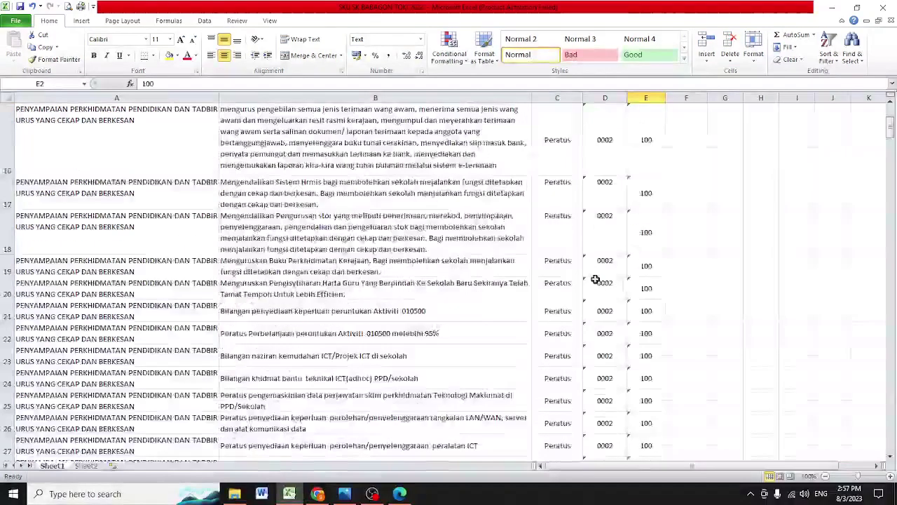
scroll(595, 278, up, 5)
scroll(595, 279, down, 4)
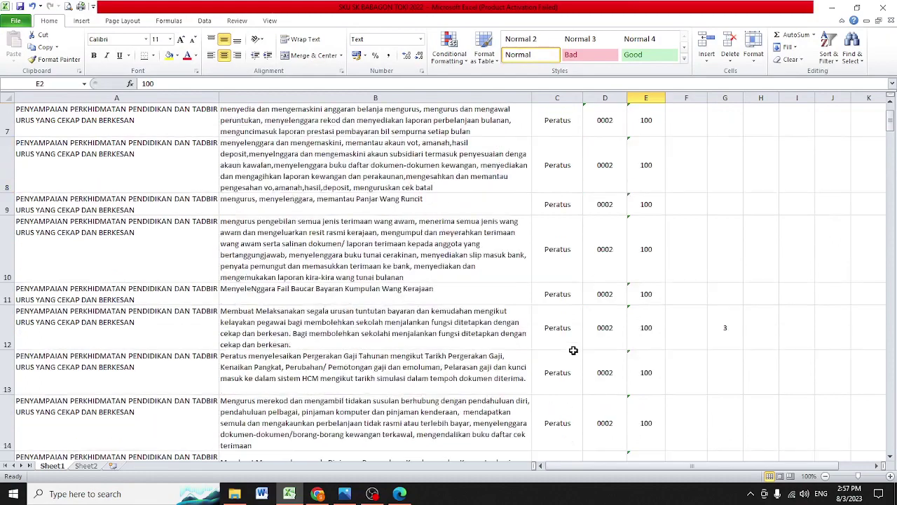
scroll(573, 350, down, 9)
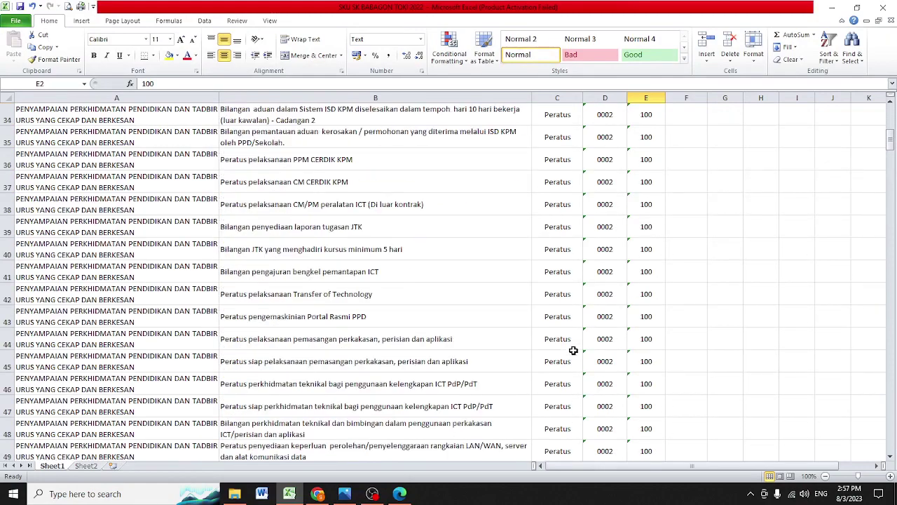
scroll(573, 350, down, 11)
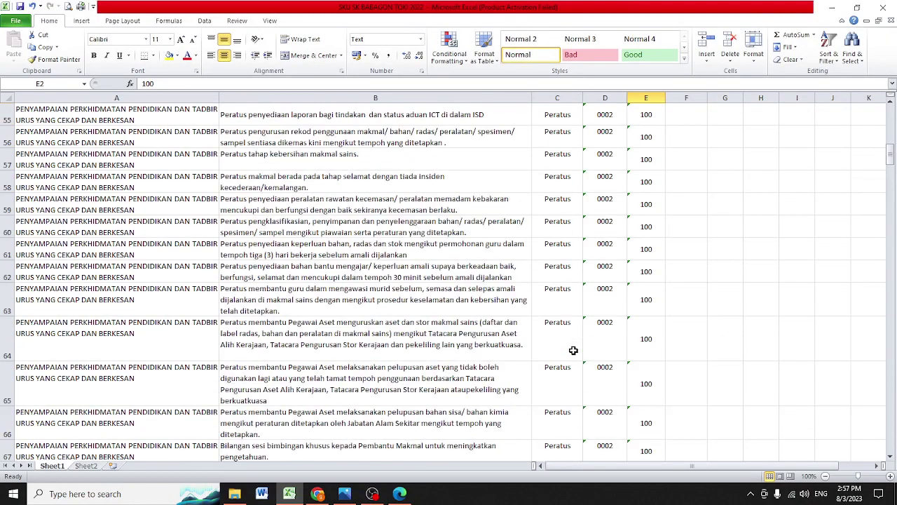
scroll(573, 350, down, 2)
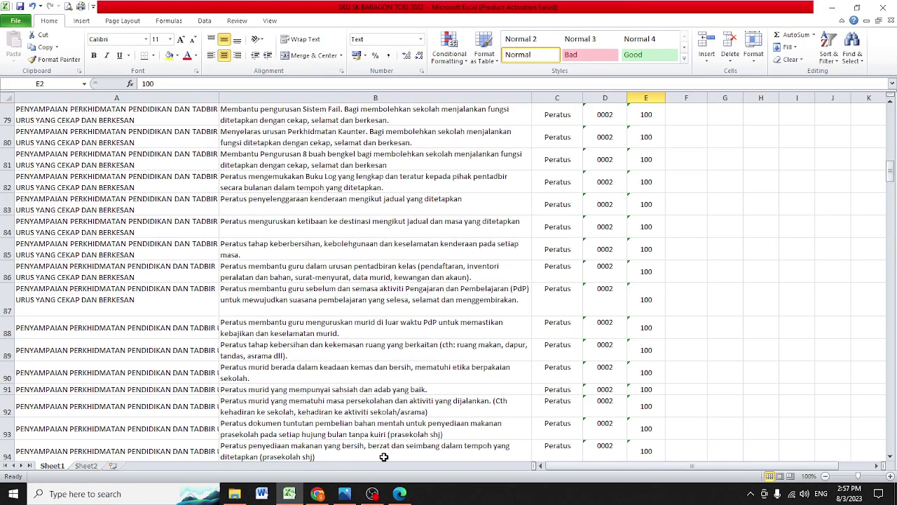
Switch to Chrome, open Muat Naik SKU for 2023 and choose the file SKU SK BABAGON TOKI 2022 from Downloads
click(318, 493)
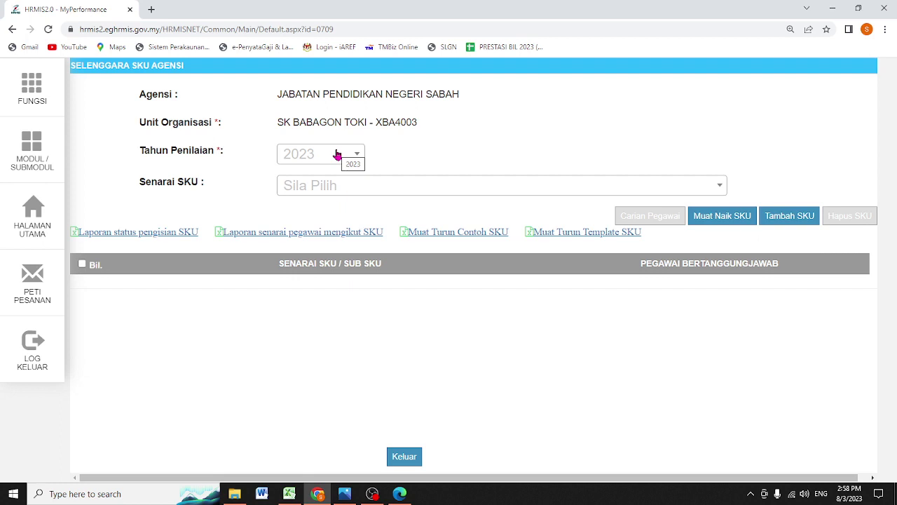
click(732, 216)
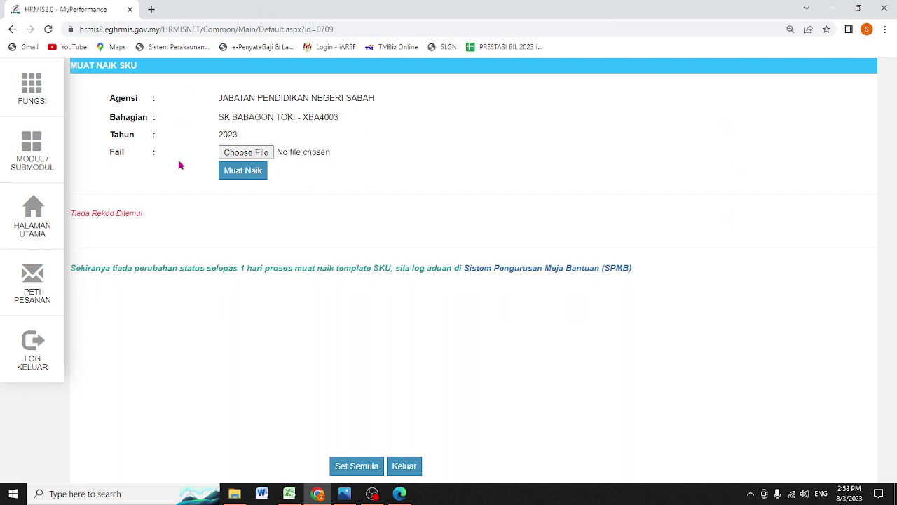
click(265, 153)
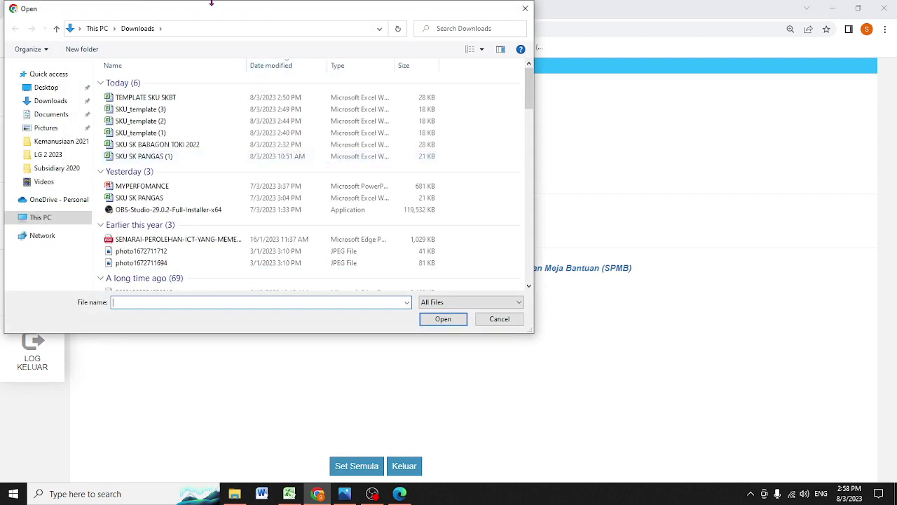
click(199, 147)
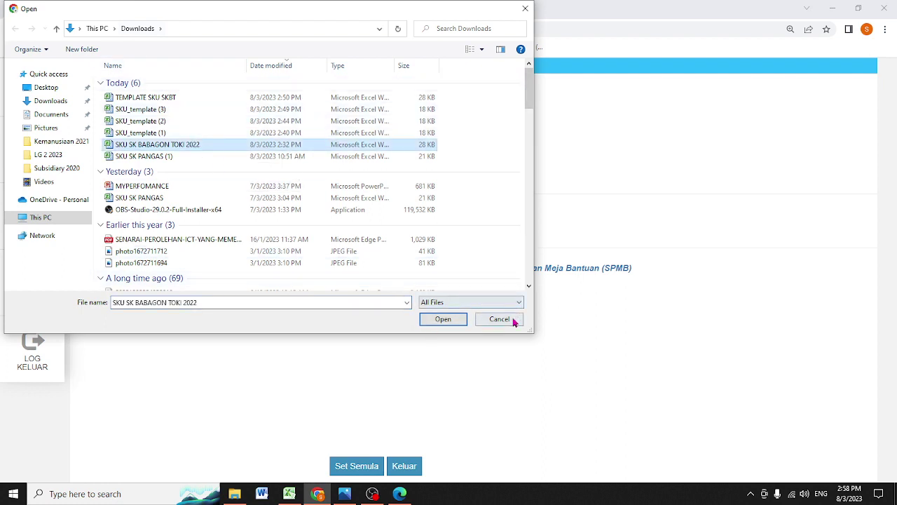
click(456, 320)
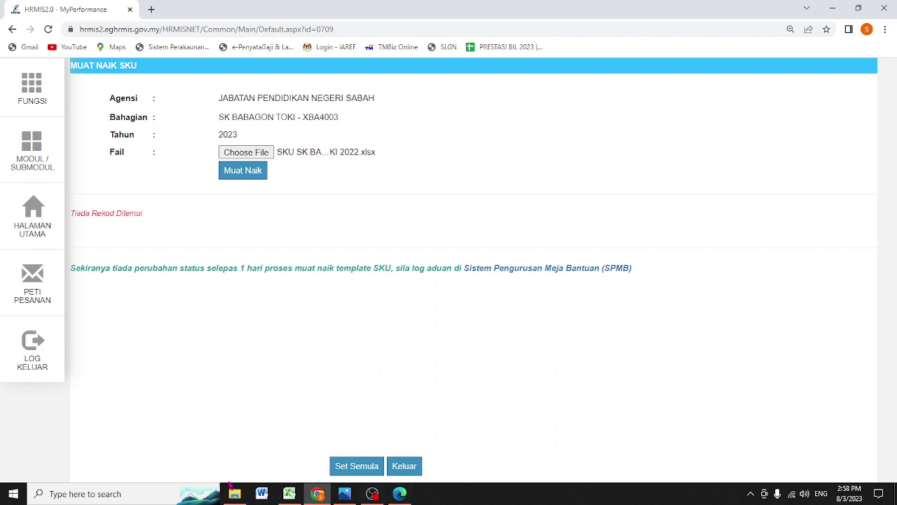
Try to rename the file SKU SK BABAGON TOKI 2022 in the Downloads folder as SKU SK BABAGON TOKI 2023
mouse_move(234, 499)
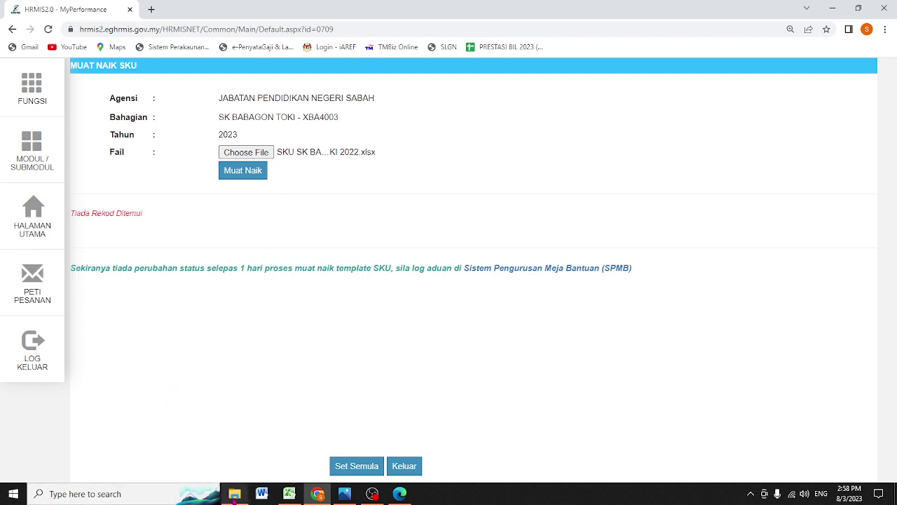
click(234, 495)
click(193, 127)
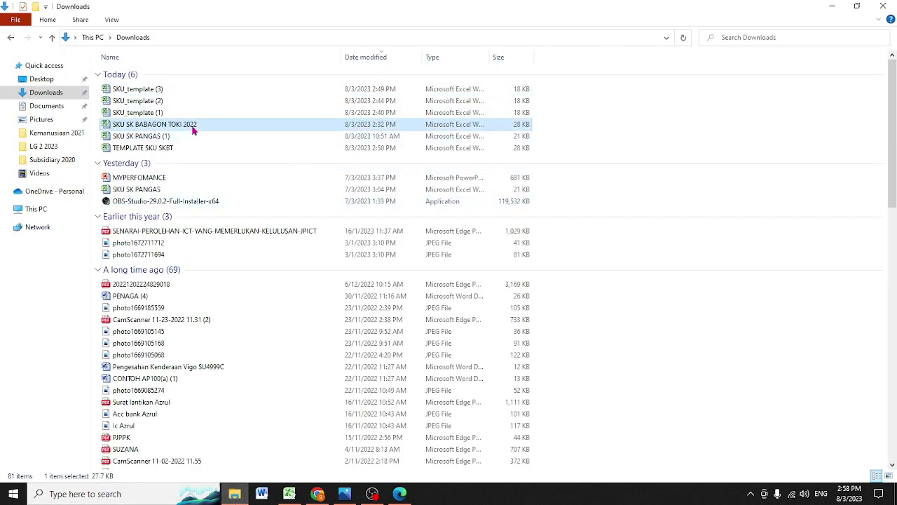
right_click(193, 127)
click(224, 335)
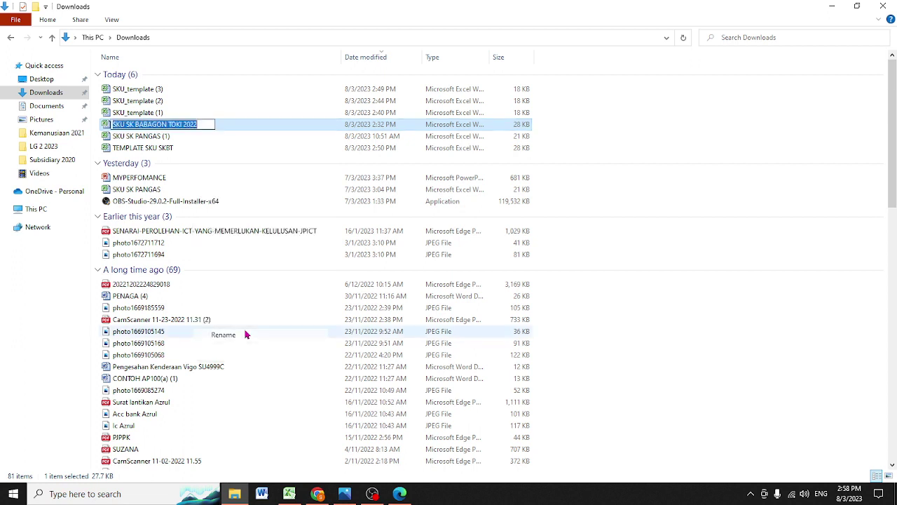
key(End)
key(BackSpace)
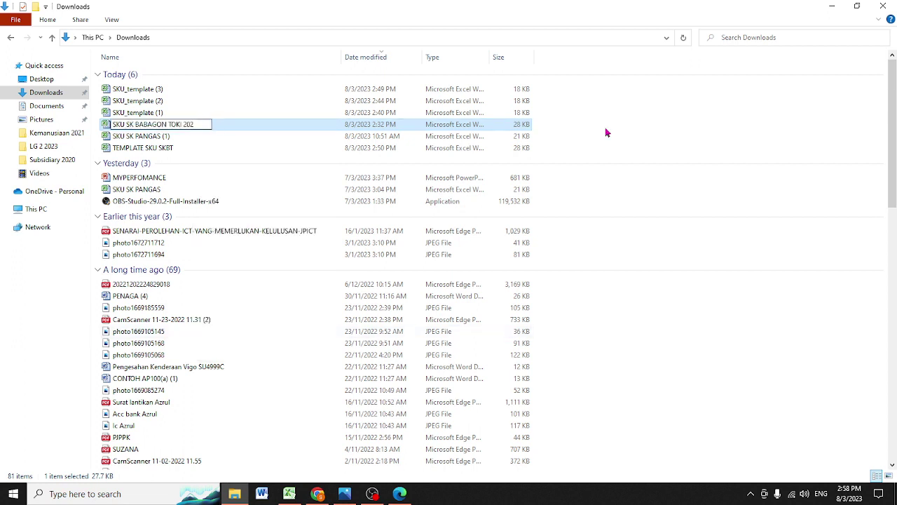
text(3)
key(Return)
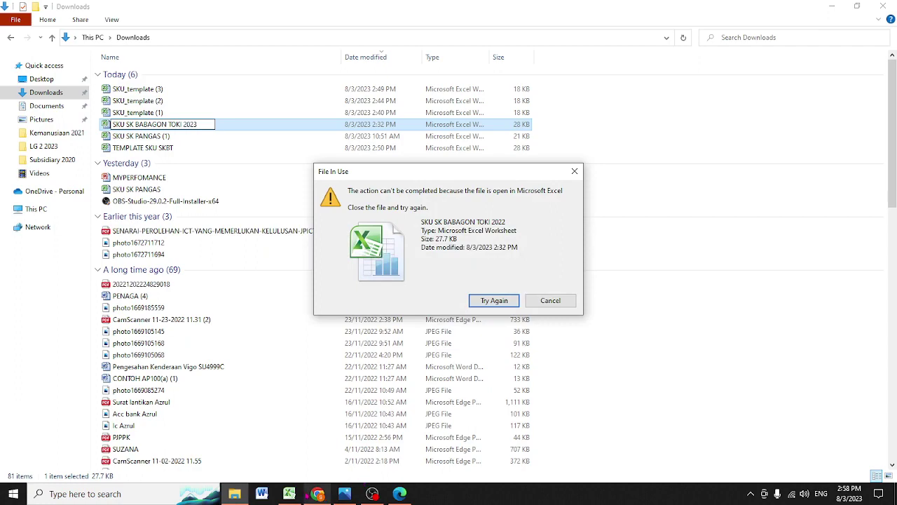
Close the open SKU workbook in Excel with its changes saved and retry renaming the file as SKU SK BABAGON TOKI 2023
mouse_move(288, 493)
click(345, 410)
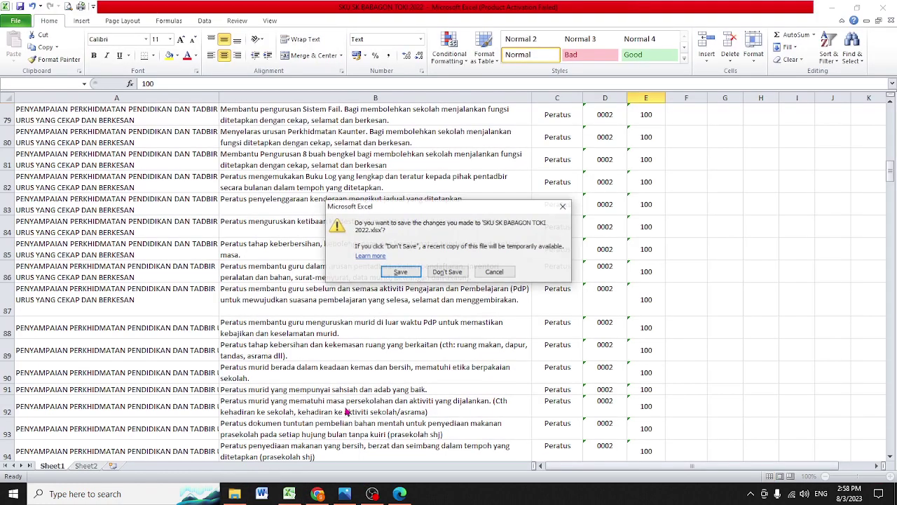
click(414, 275)
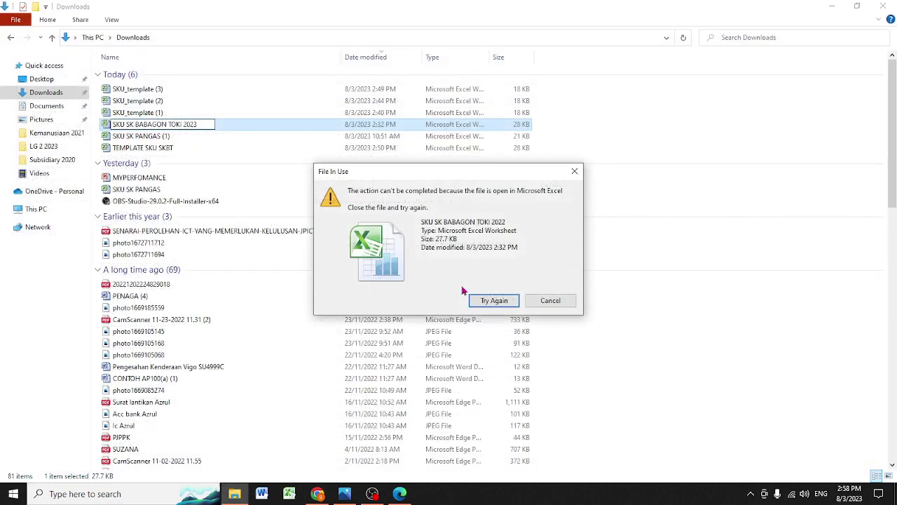
click(495, 301)
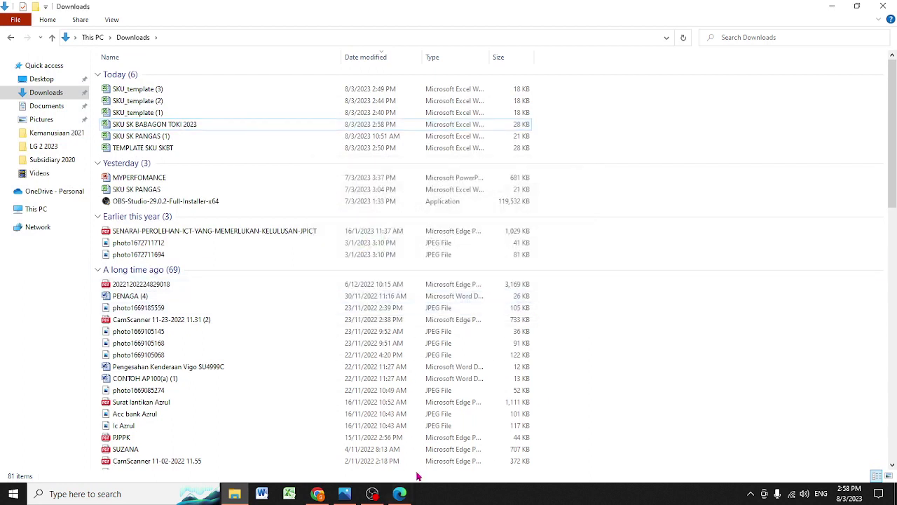
Return to Muat Naik SKU in Chrome, choose the file SKU SK BABAGON TOKI 2023 instead and upload it
click(317, 494)
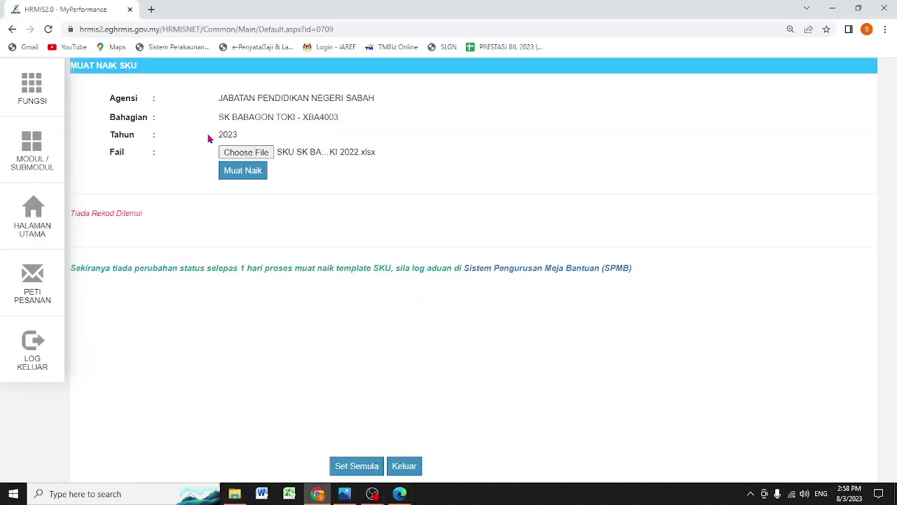
click(262, 153)
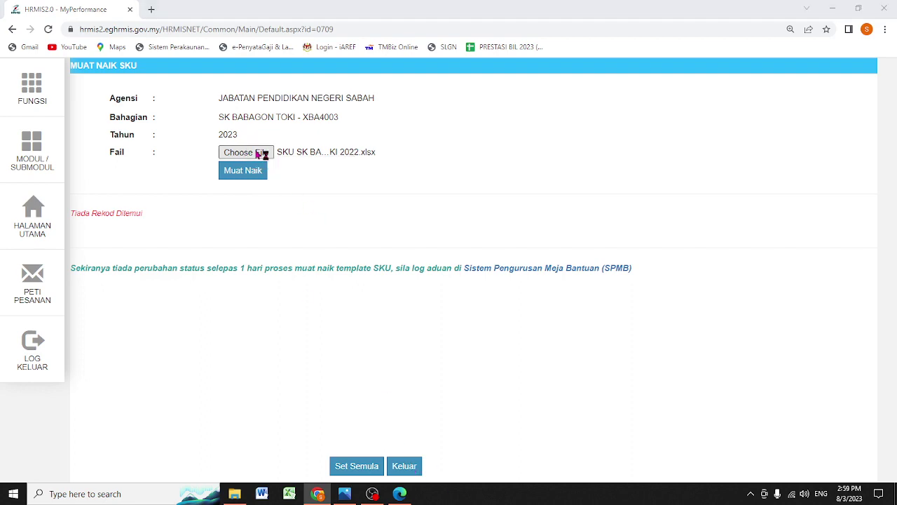
click(129, 100)
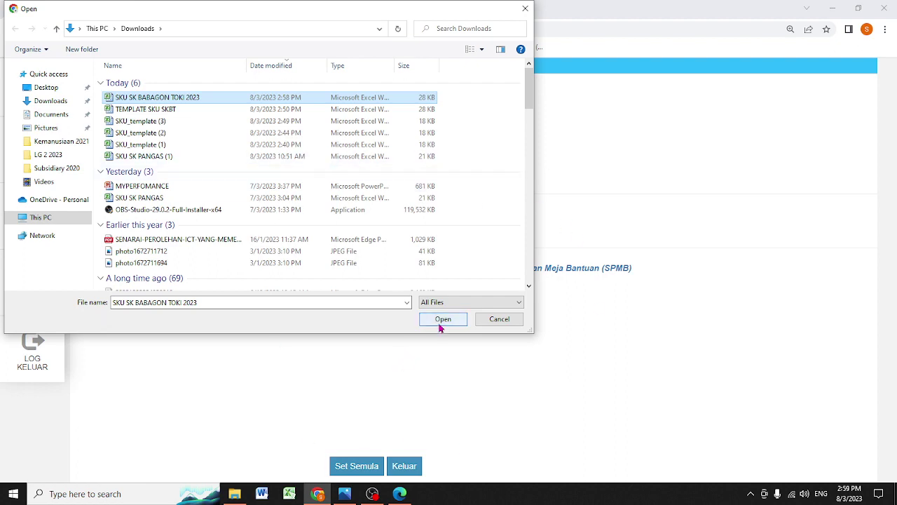
click(442, 319)
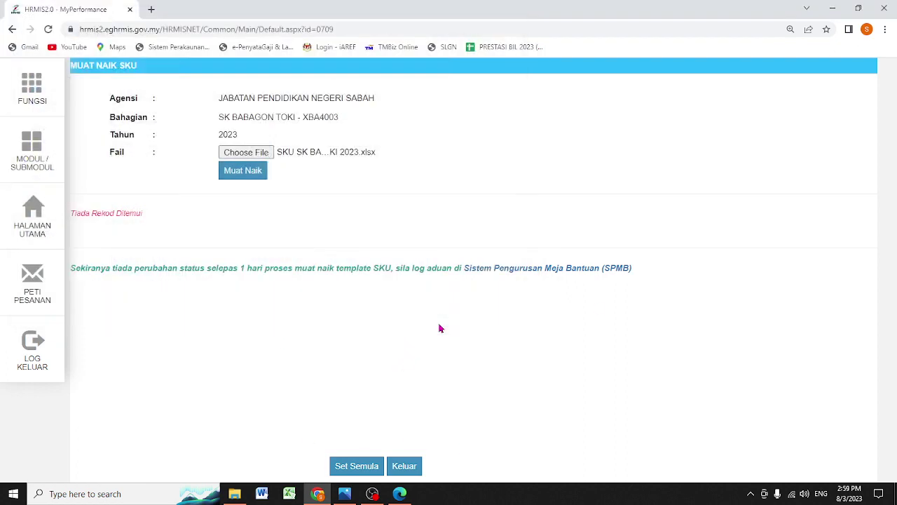
click(257, 171)
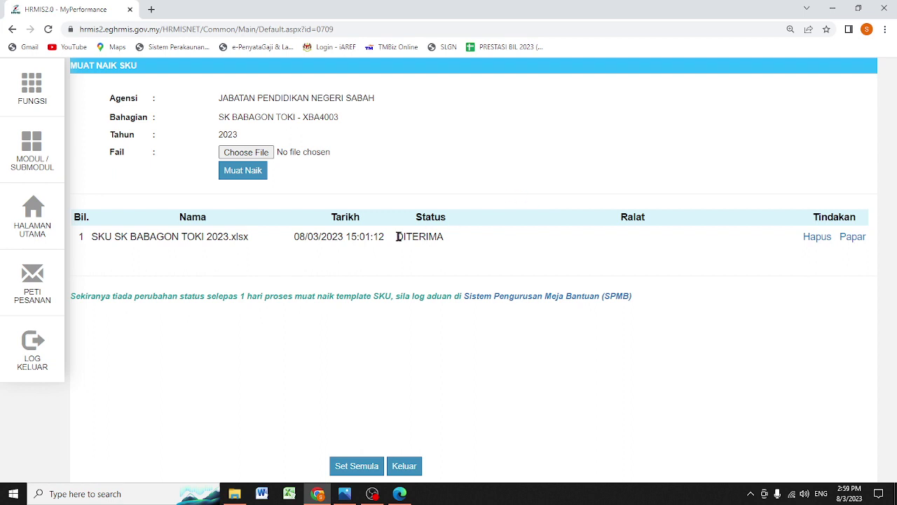
Highlight the uploaded file's Status entry and exit Muat Naik SKU and Selenggara SKU Agensi back to the Pentadbir dashboard
drag(397, 236, 478, 244)
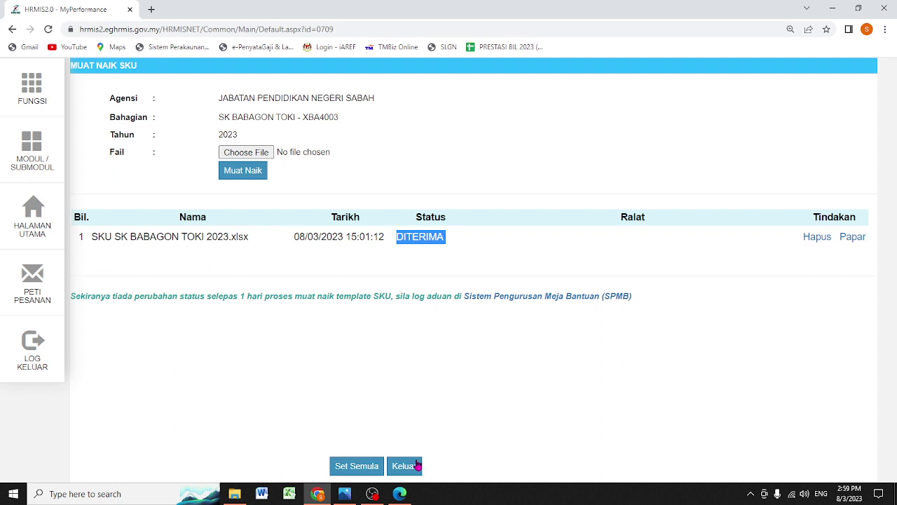
click(417, 465)
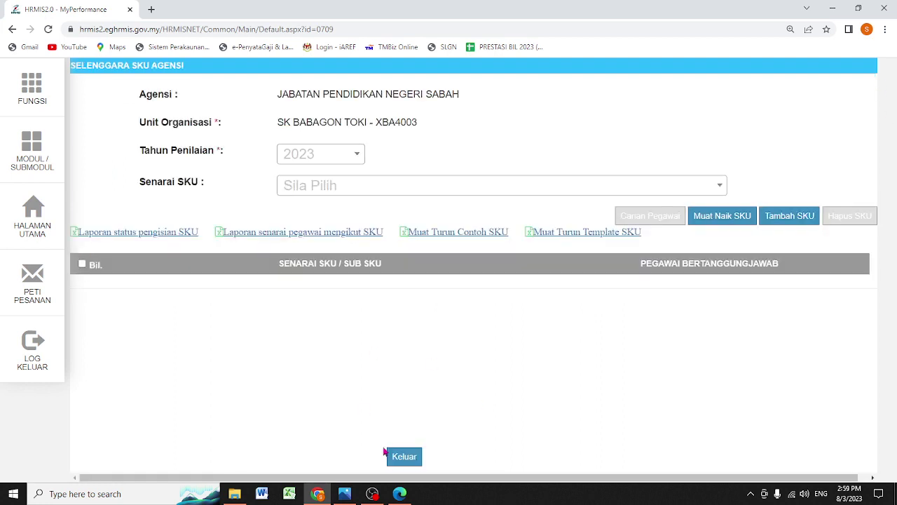
click(405, 457)
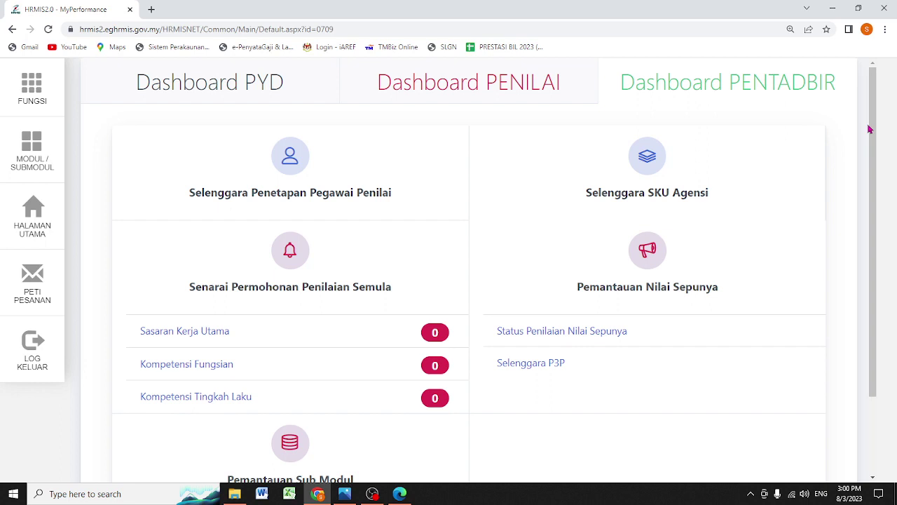
Open Selenggara Penetapan Pegawai Penilai, reduce the page zoom to 100% and fill in the officer's identity number under No.KP Pegawai
click(256, 209)
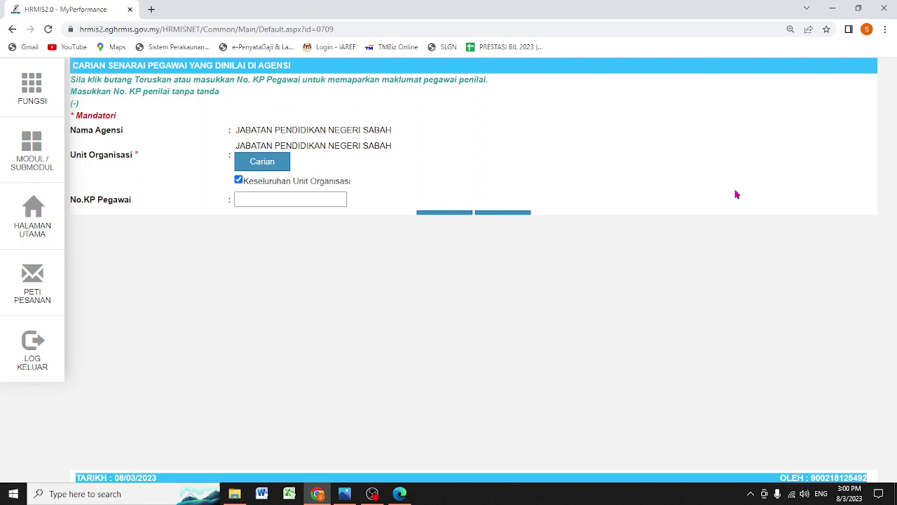
key(ctrl+minus)
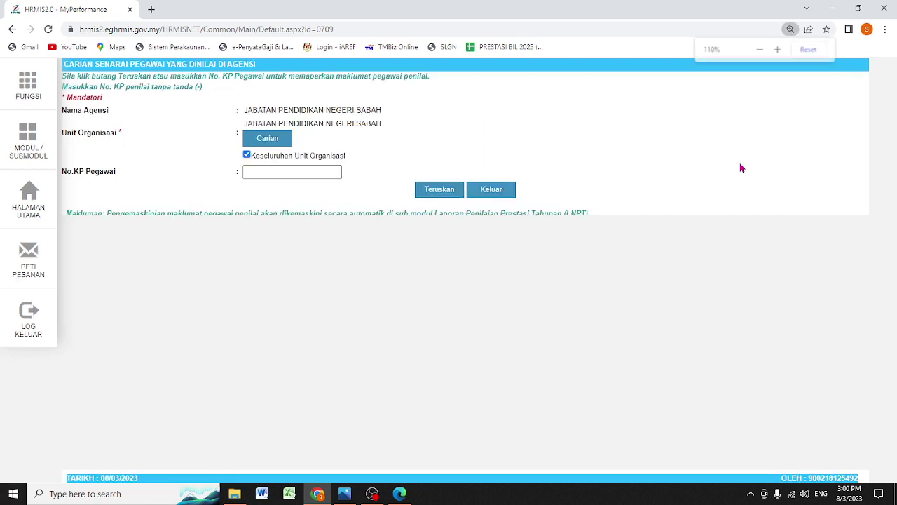
key(ctrl+minus)
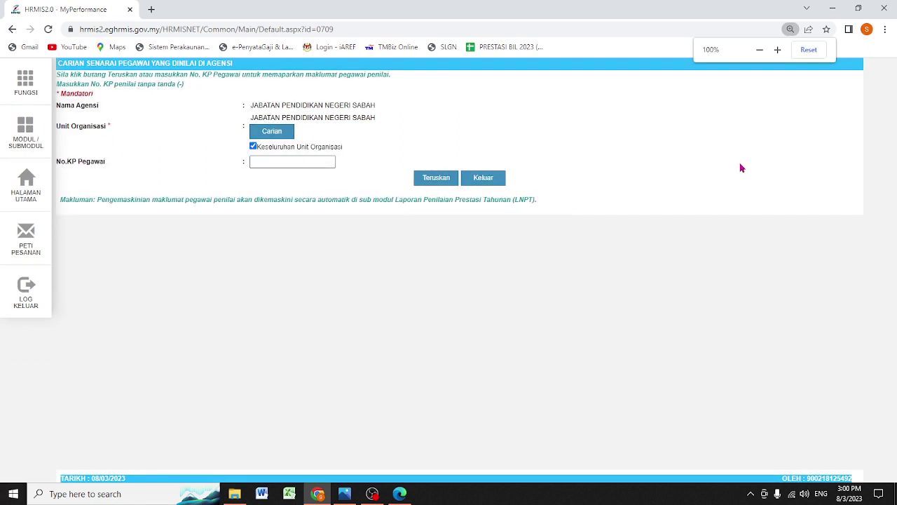
click(311, 160)
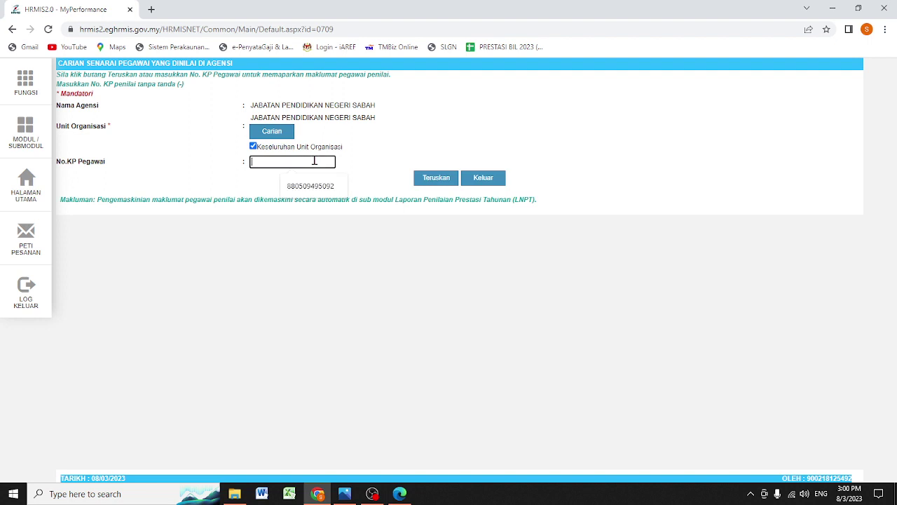
click(692, 180)
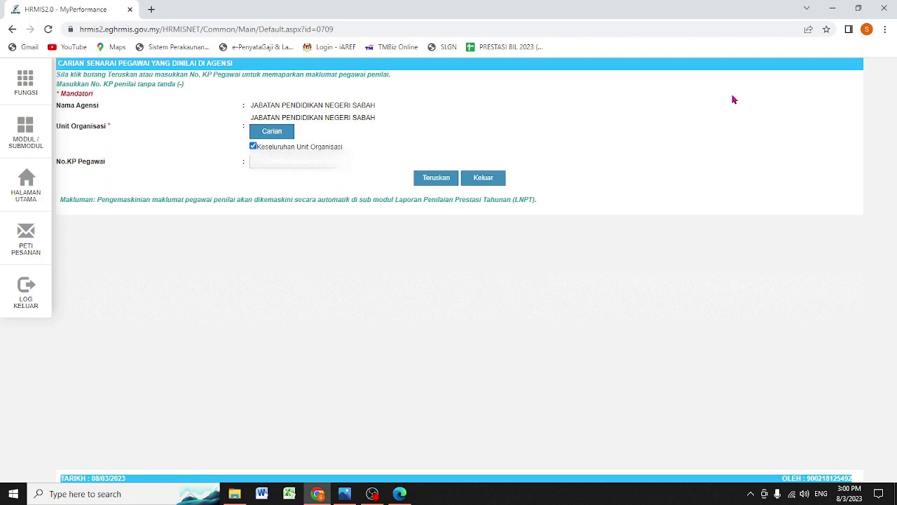
click(309, 161)
key(ctrl+v)
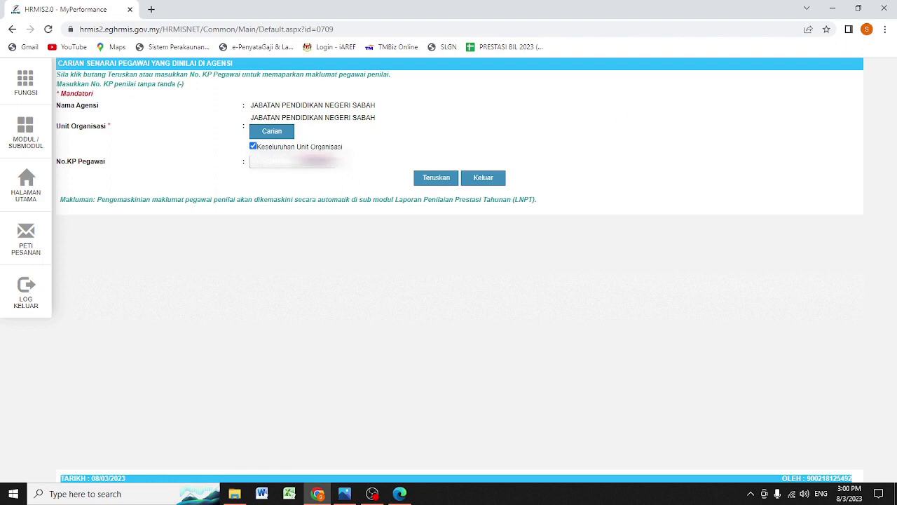
Display the officer's evaluator record in Senarai Pemilik Kompetensi and exit back to the Pentadbir dashboard
click(576, 107)
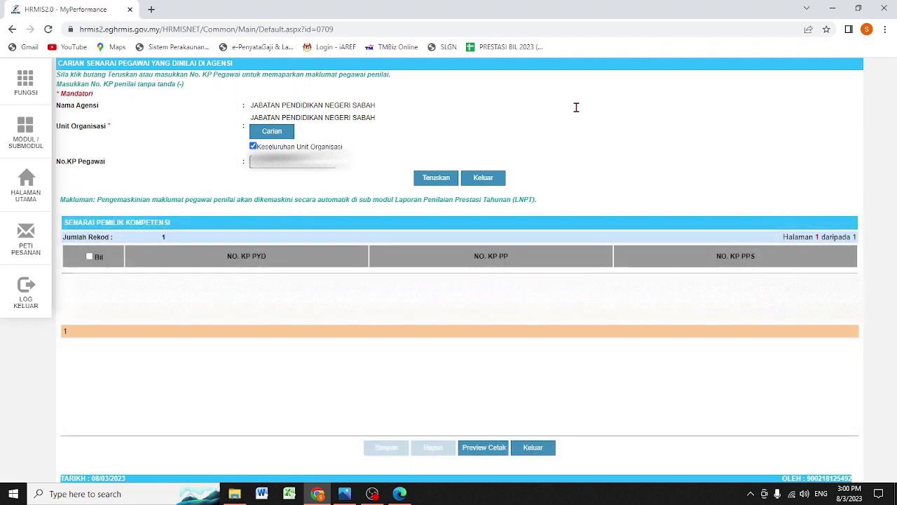
click(436, 179)
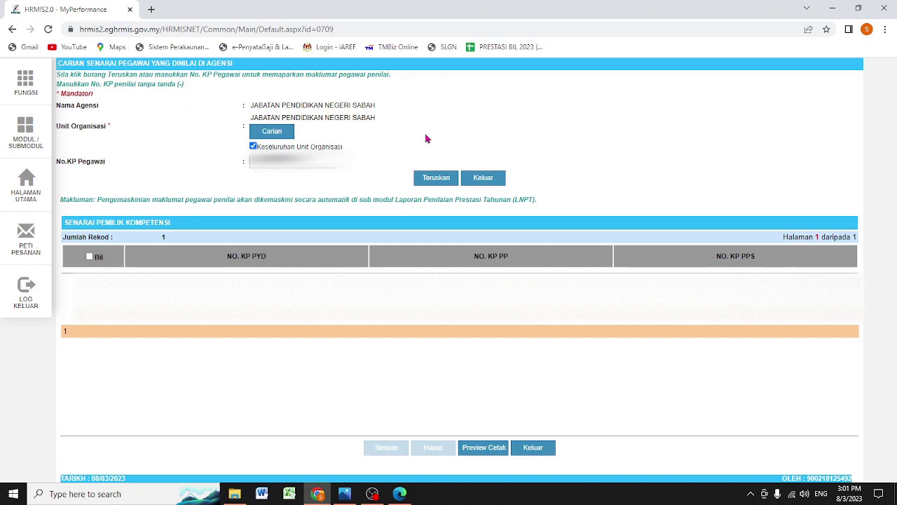
click(537, 452)
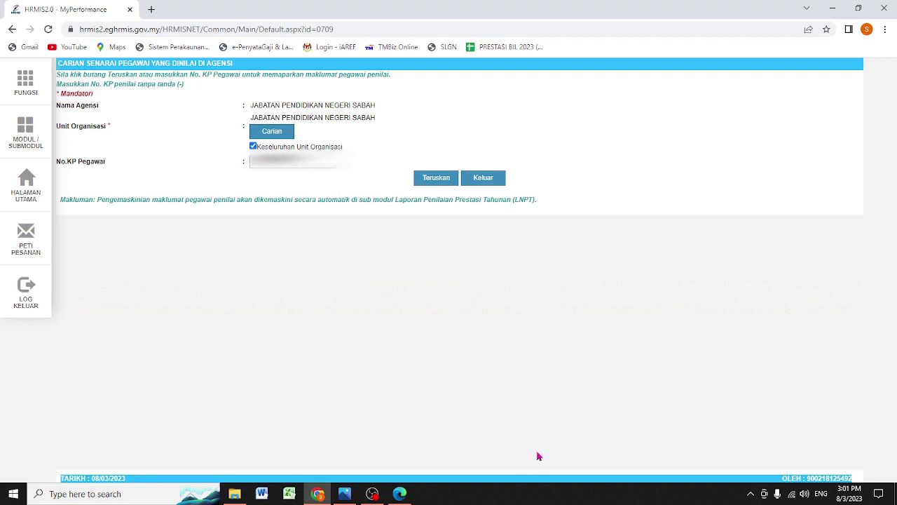
click(496, 177)
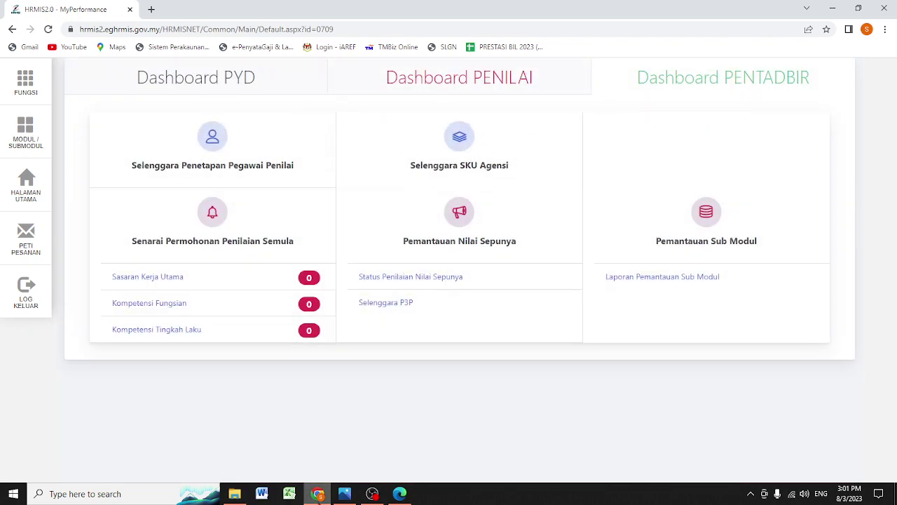
Switch to the HRMIS session open in Microsoft Edge on the Selenggara SKU Agensi page for SK PANGAS
click(235, 493)
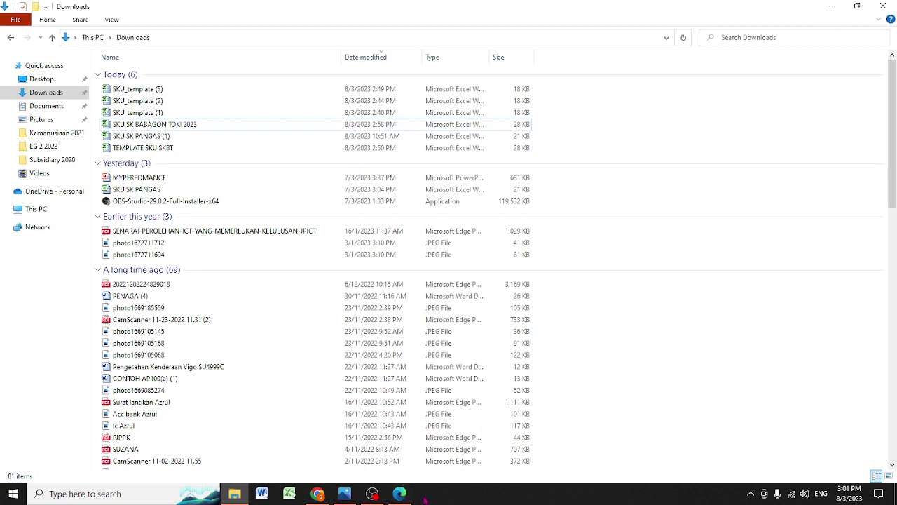
click(833, 5)
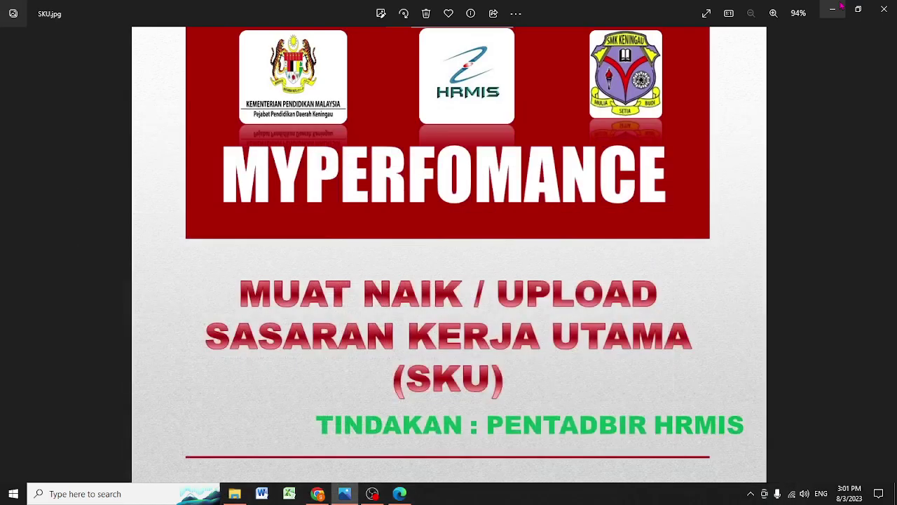
click(400, 494)
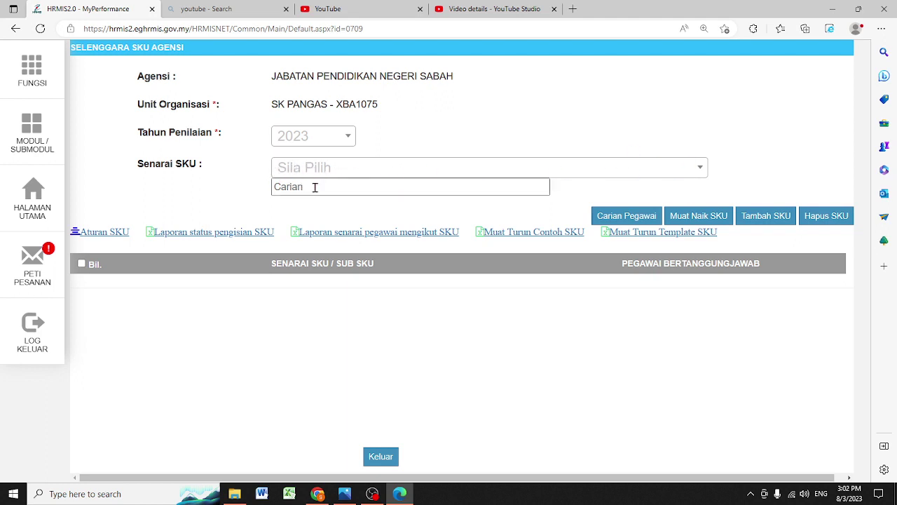
Look through the Senarai SKU choices, check the uploaded file's status in Muat Naik SKU, and exit back to Selenggara SKU Agensi
click(620, 177)
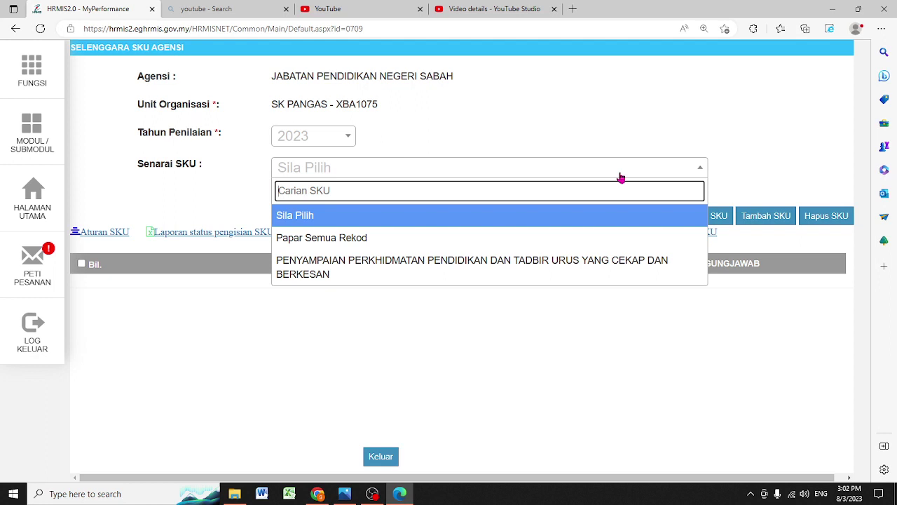
click(700, 92)
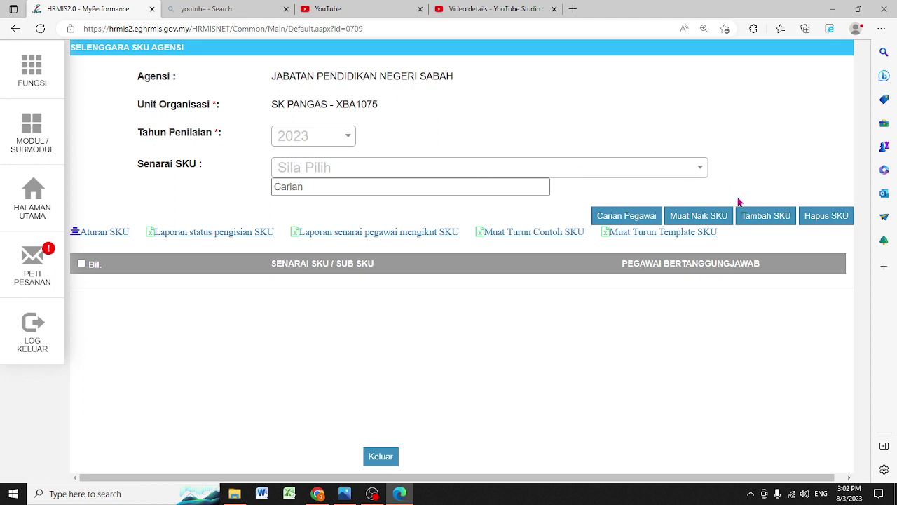
click(715, 218)
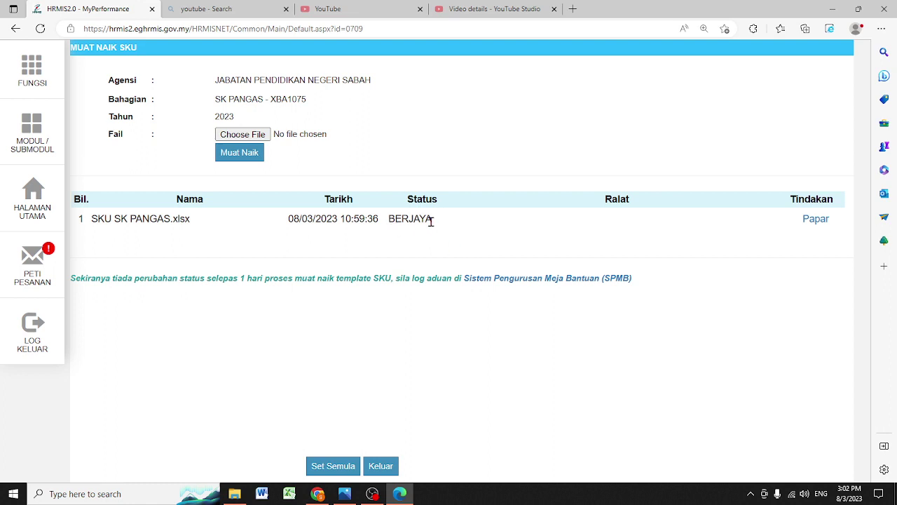
click(387, 468)
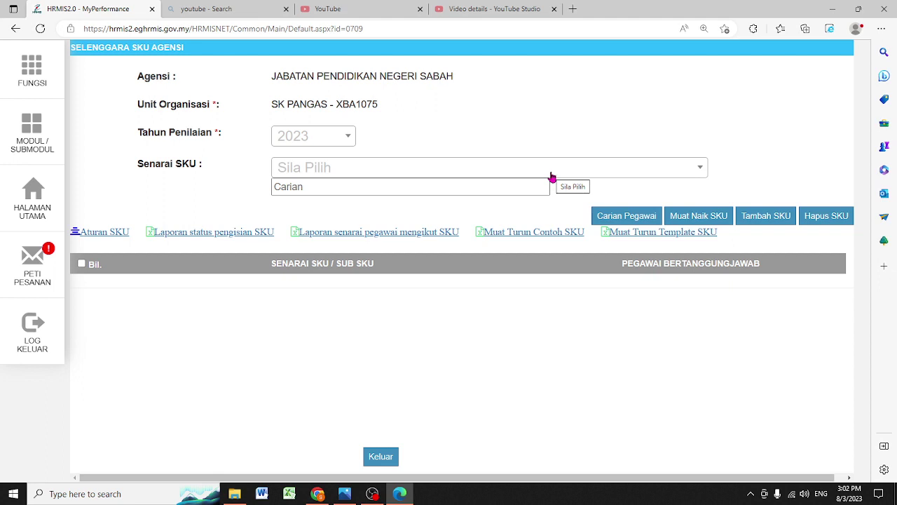
Set Senarai SKU to Papar Semua Rekod and look over the listed SKU and sub SKU entries
click(407, 168)
click(426, 237)
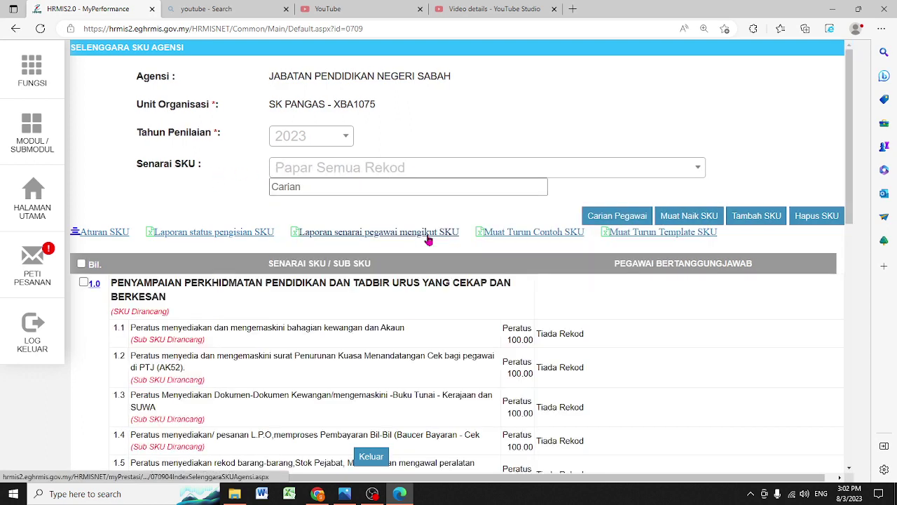
scroll(834, 346, down, 1)
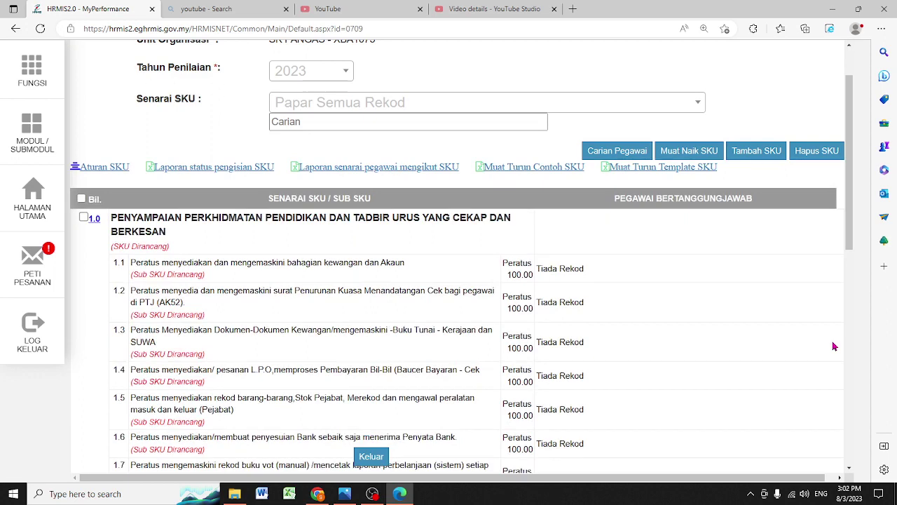
scroll(834, 346, up, 1)
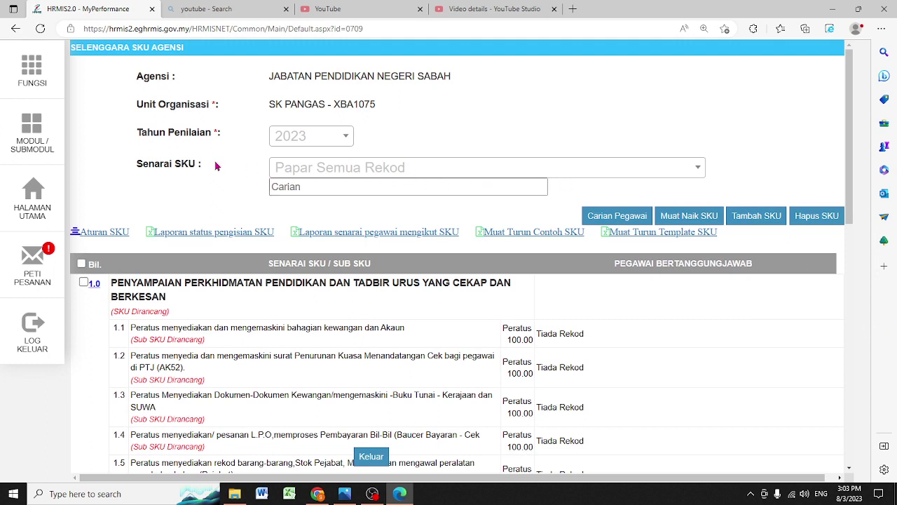
click(337, 173)
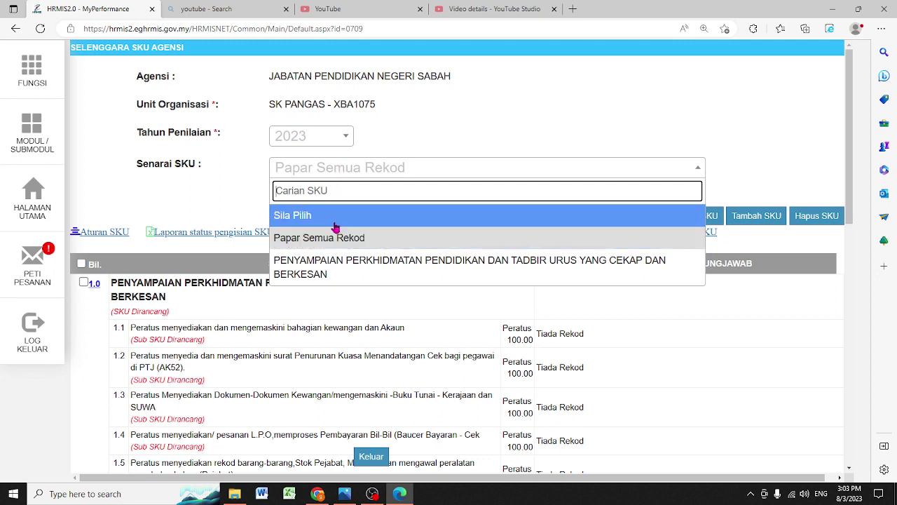
click(598, 108)
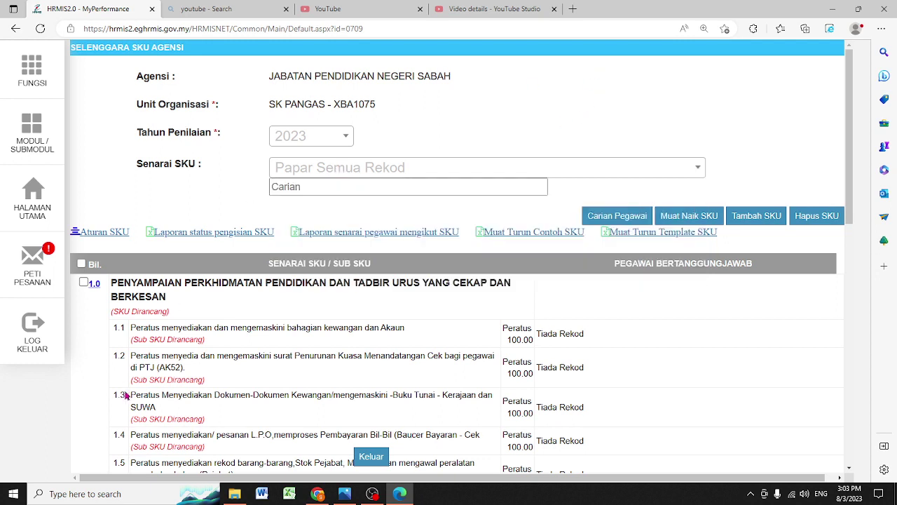
Open SKU 1.0 for editing in a maximized window and review the Petunjuk Prestasi options of sub SKU 1.1
click(95, 285)
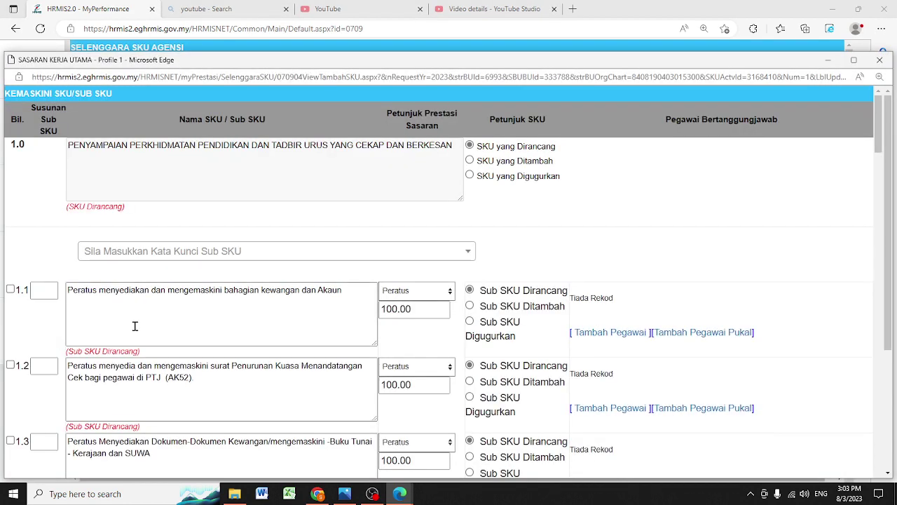
click(854, 60)
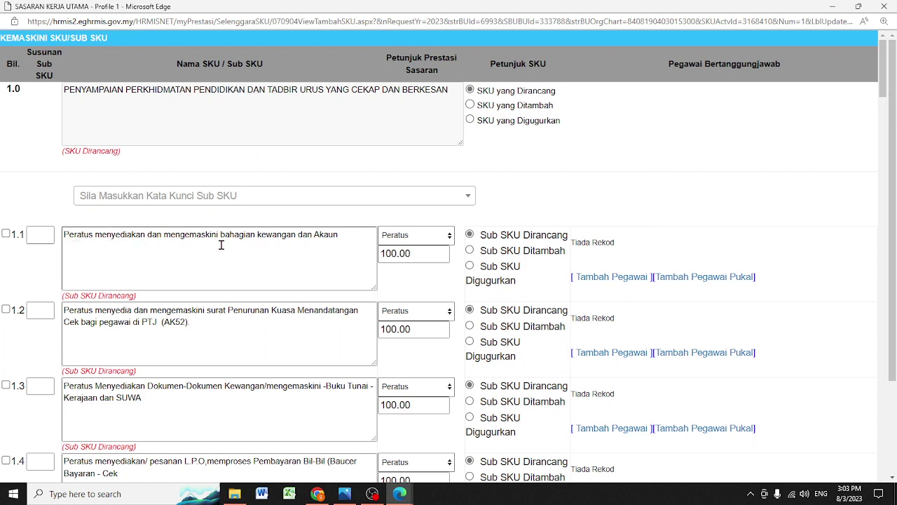
click(442, 240)
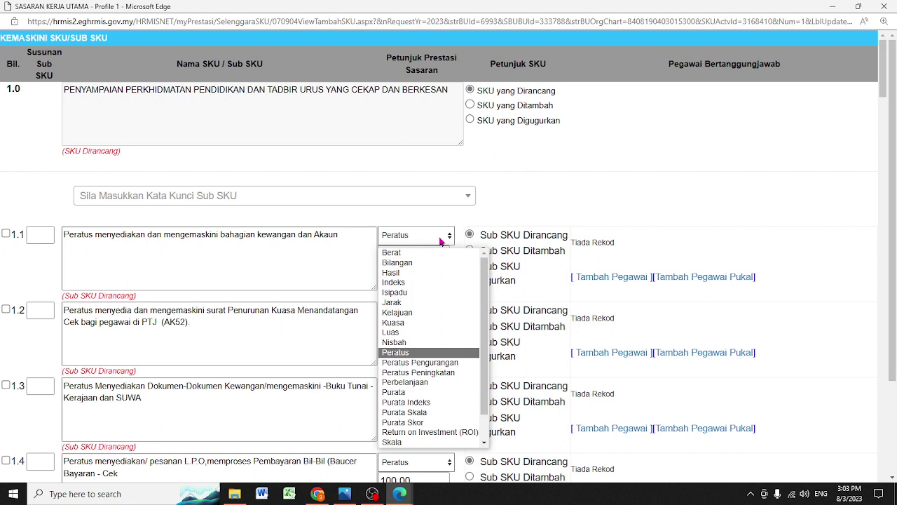
click(760, 218)
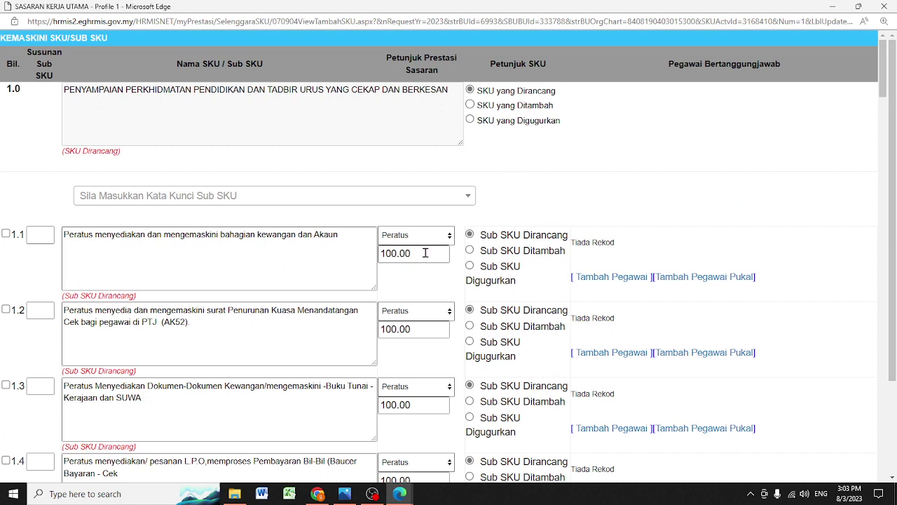
scroll(877, 285, down, 1)
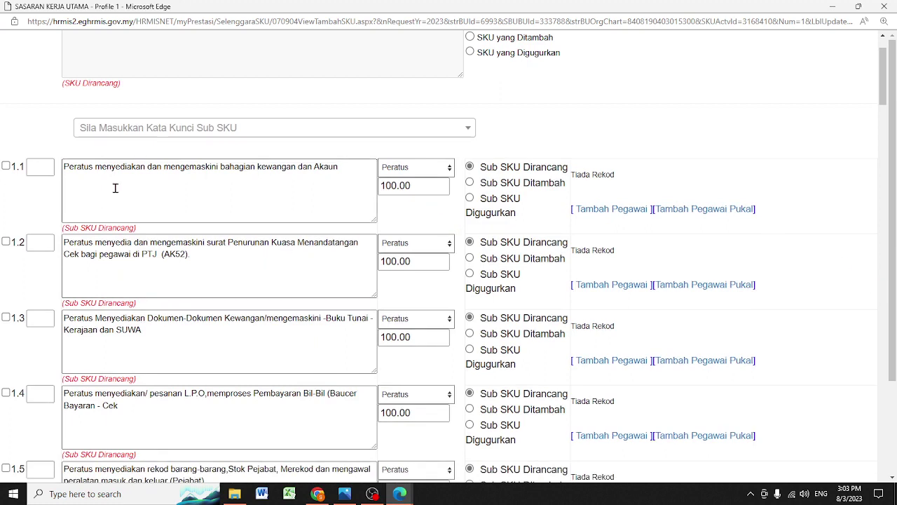
scroll(364, 299, up, 1)
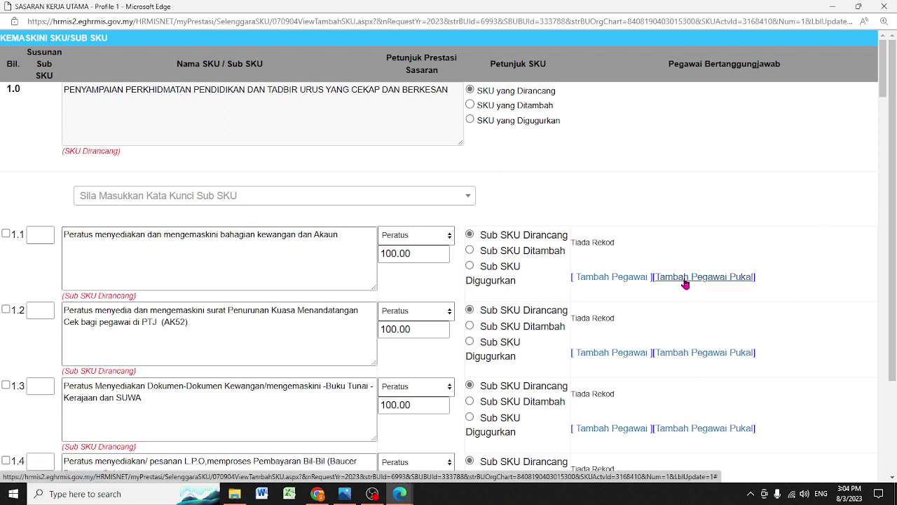
Open Tambah Pegawai for sub SKU 1.1 and examine the Melalui Paparan Hierarki and Melalui Senarai search methods
click(585, 283)
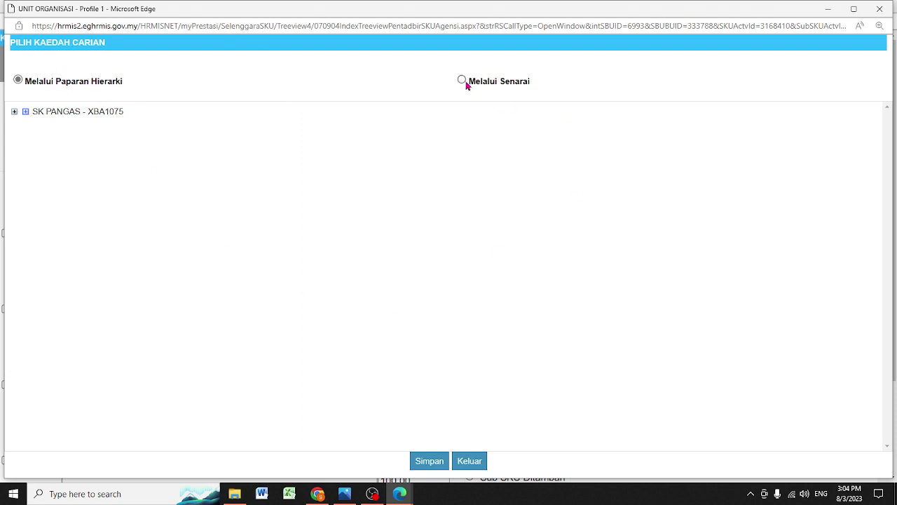
click(26, 111)
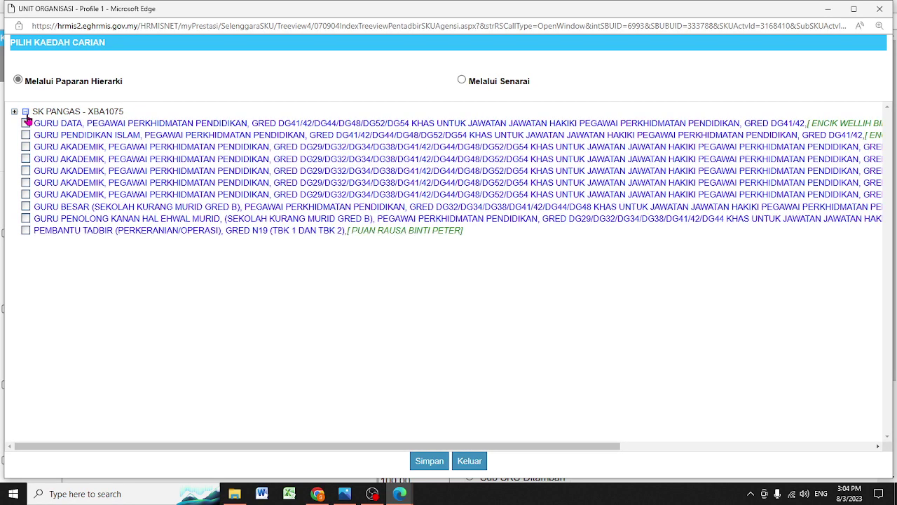
click(463, 81)
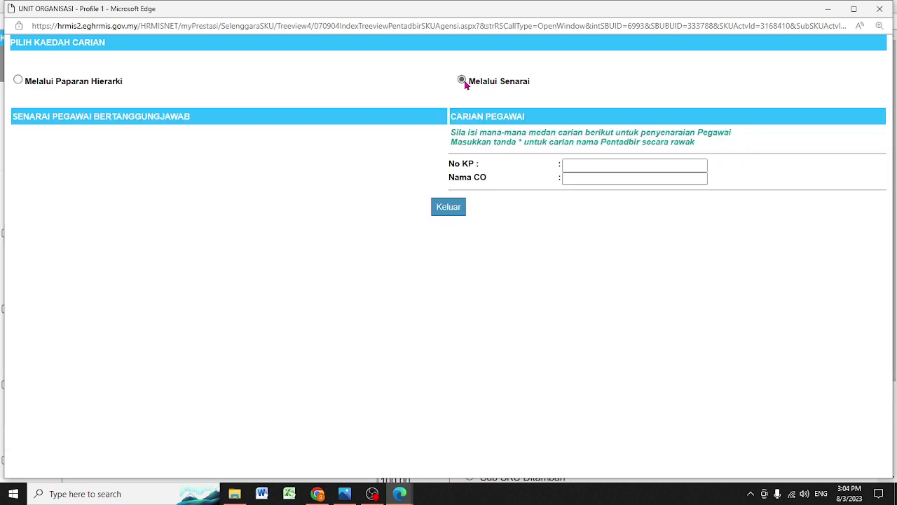
click(587, 165)
Using Melalui Paparan Hierarki, assign the SK PANGAS Pembantu Tadbir (Perkeranian/Operasi) Gred N19 officer to sub SKU 1.1 and save
click(18, 80)
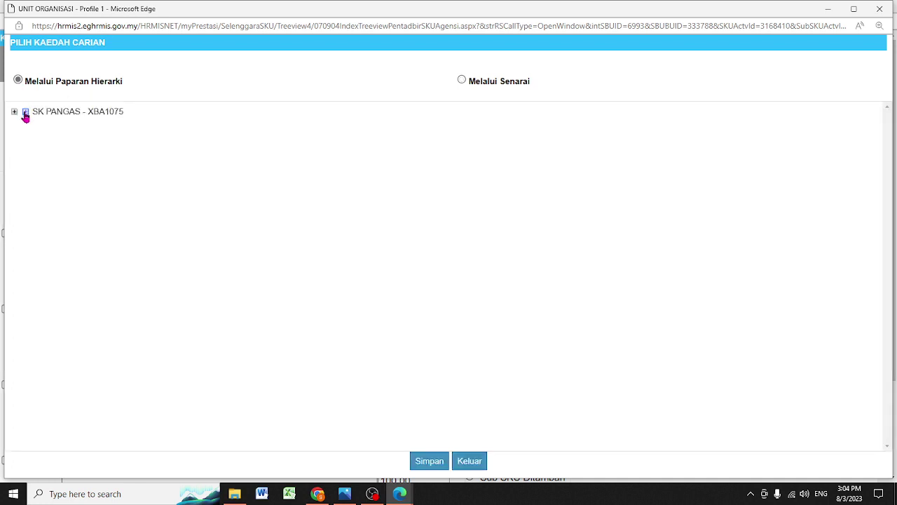
click(25, 113)
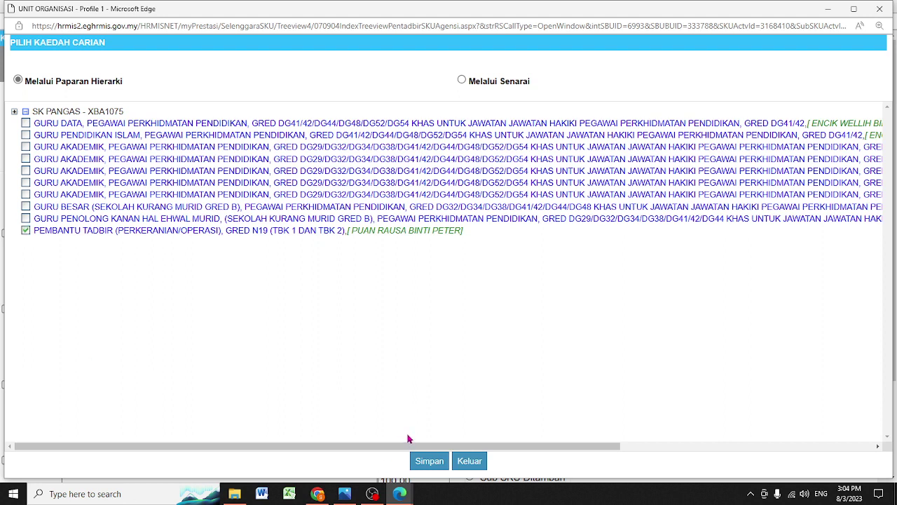
click(414, 461)
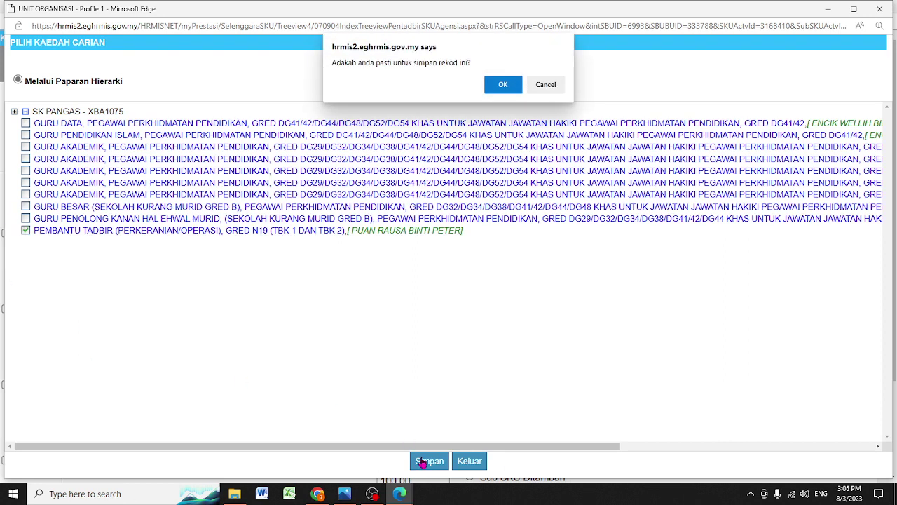
click(494, 83)
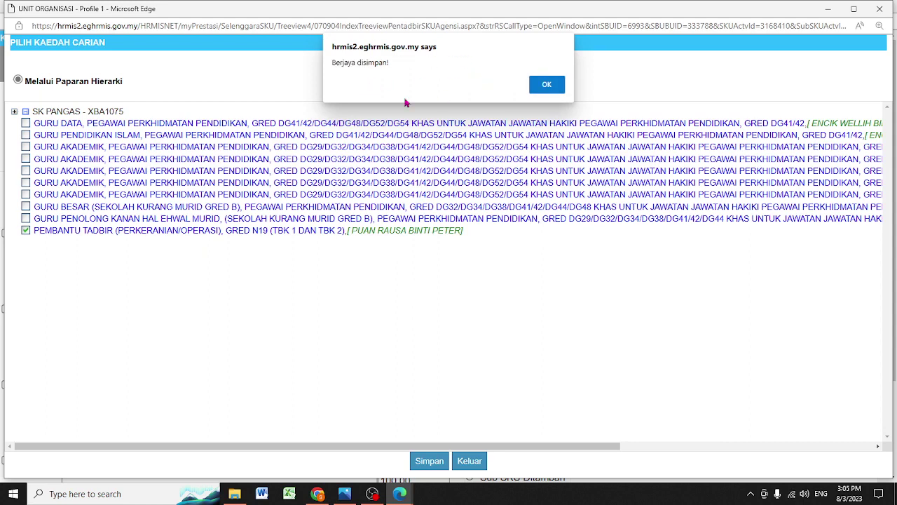
click(553, 85)
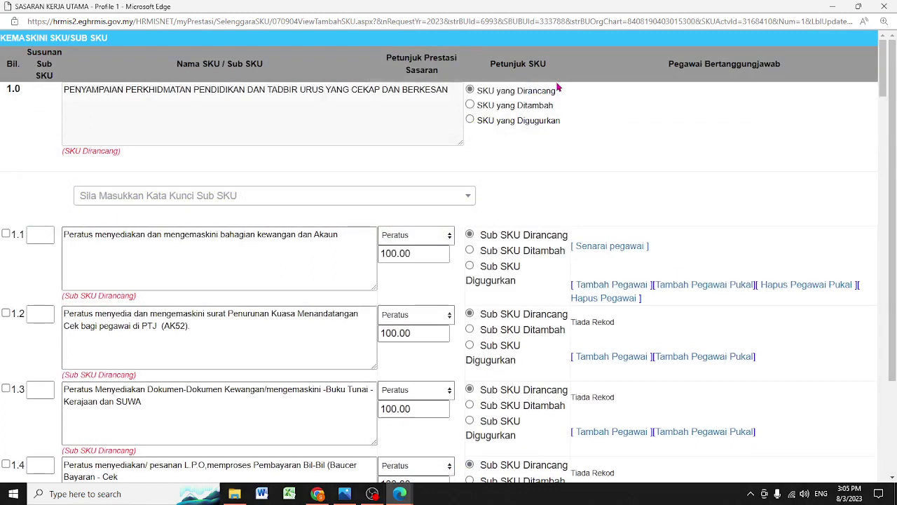
Expand the Senarai pegawai of sub SKU 1.1, select the assigned officer and remove the assignment with Hapus Pegawai
click(610, 246)
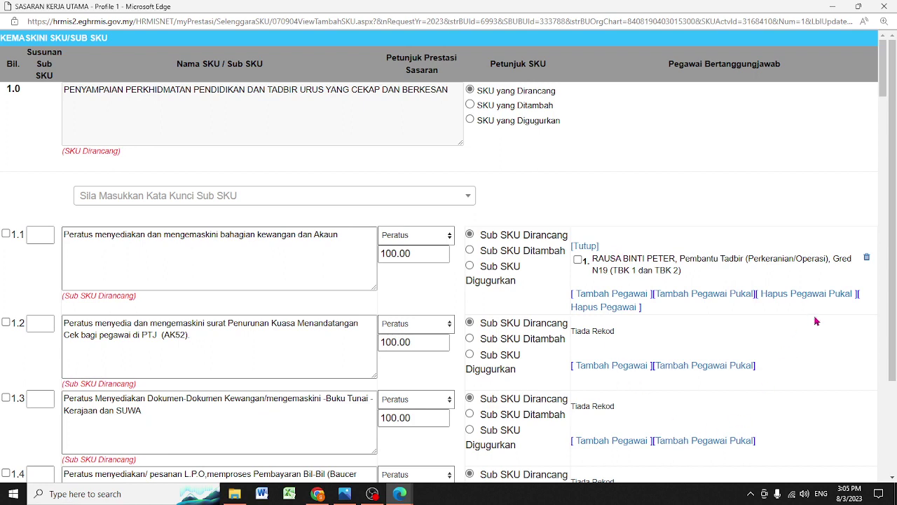
scroll(815, 320, down, 1)
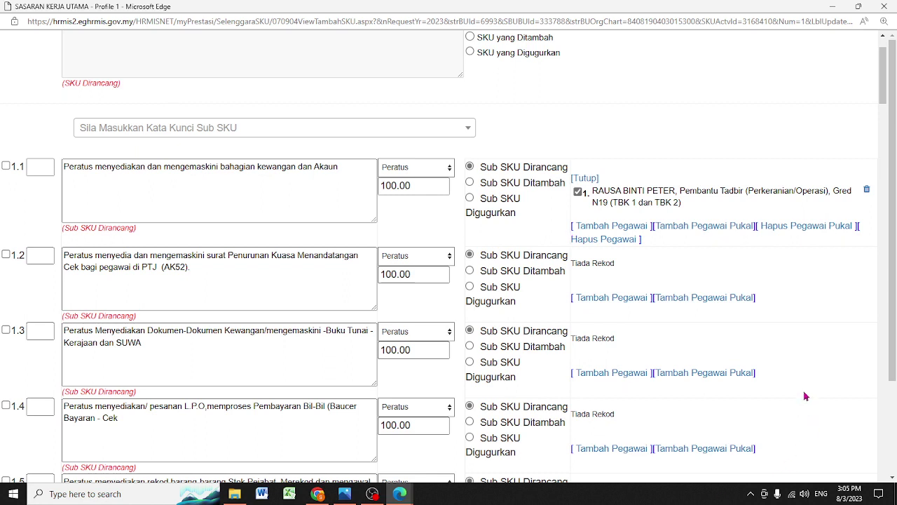
click(620, 245)
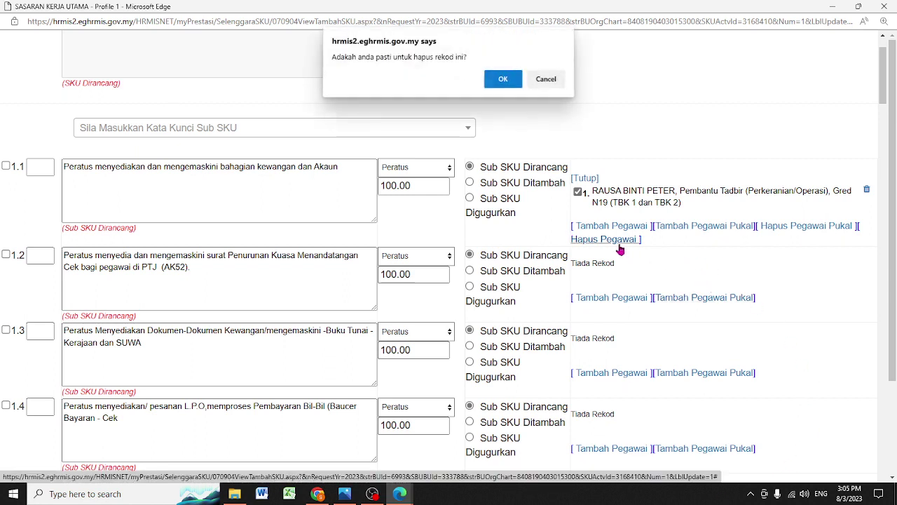
click(502, 83)
click(550, 81)
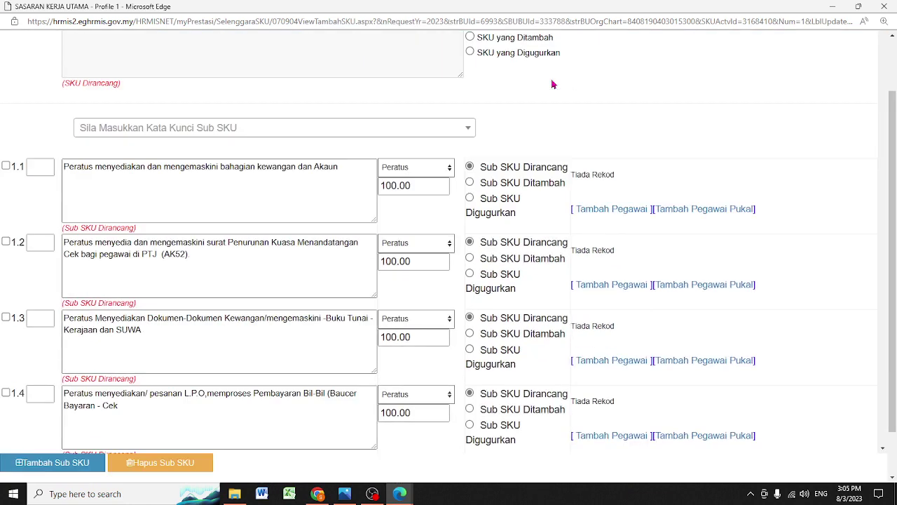
Reopen Tambah Pegawai for sub SKU 1.1, tick the Pembantu Tadbir Gred N19 officer under SK PANGAS and save the assignment
scroll(633, 281, up, 2)
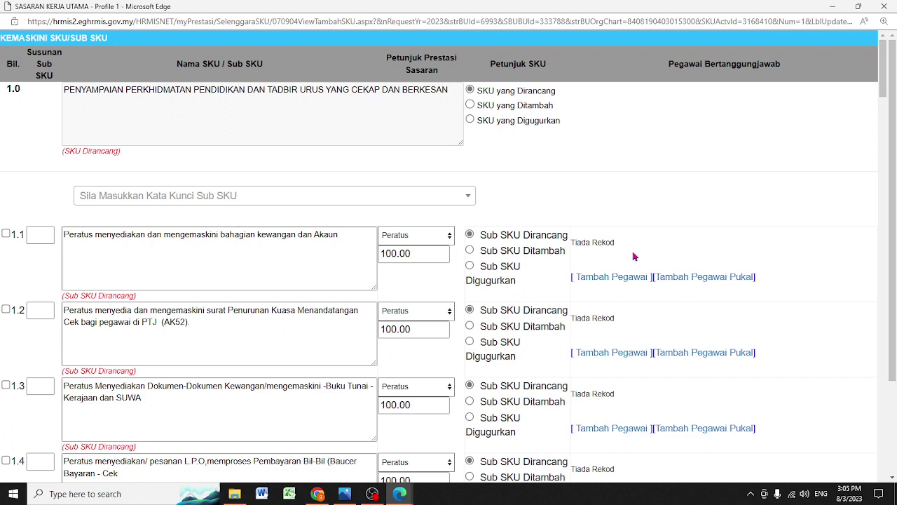
click(614, 277)
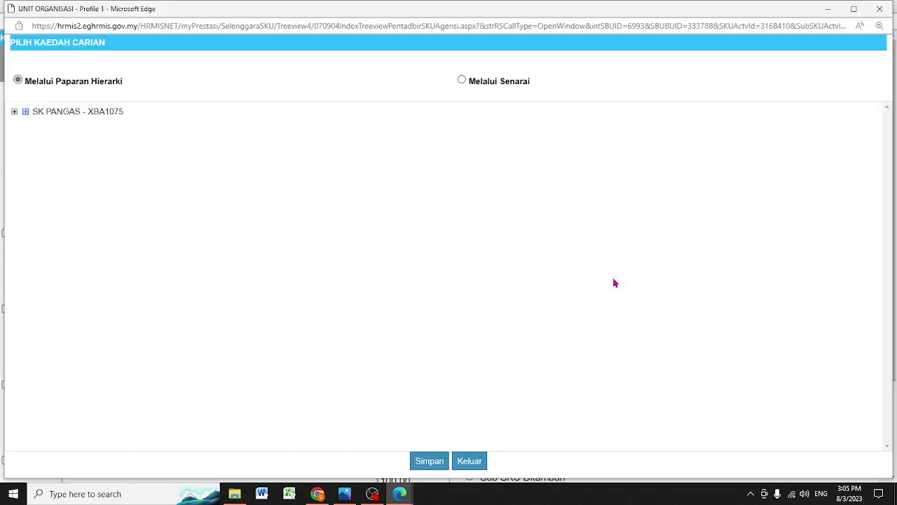
click(25, 111)
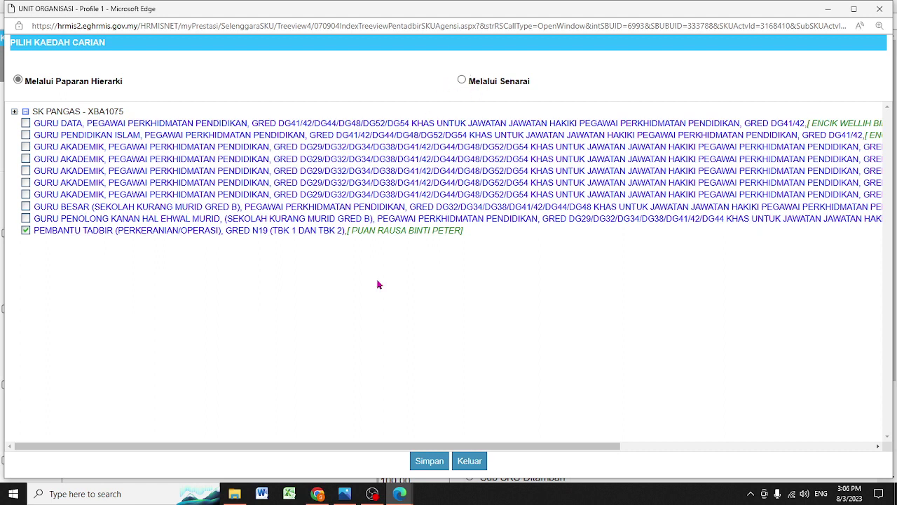
click(429, 462)
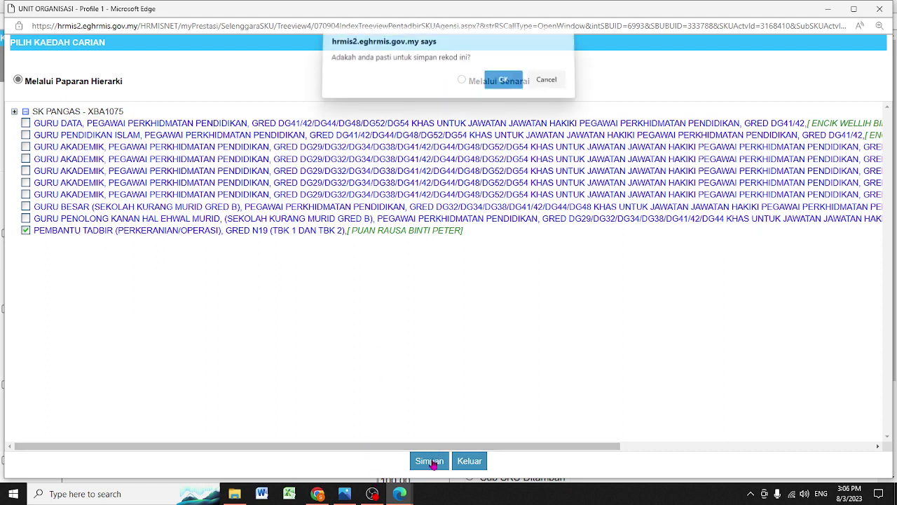
click(494, 83)
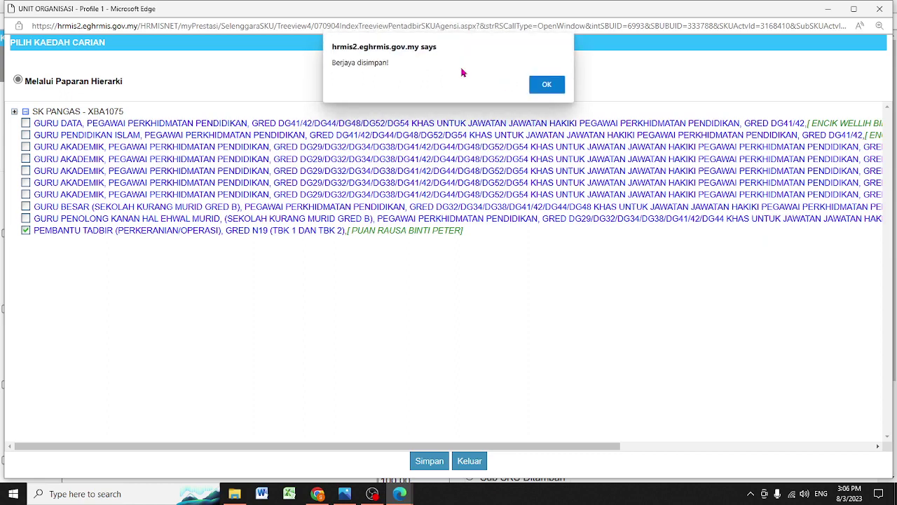
Expand the Senarai pegawai of sub SKU 1.1 and review the sub SKU entries down to 1.50
click(544, 85)
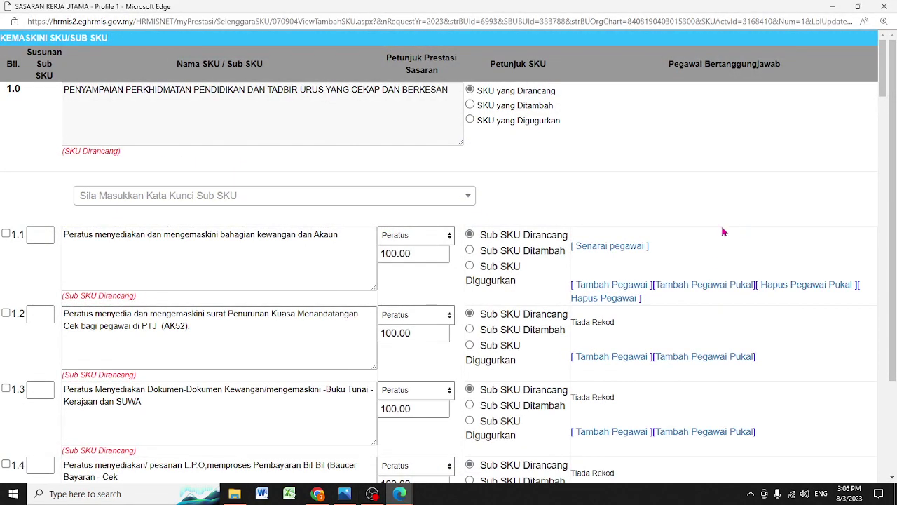
click(647, 247)
scroll(646, 282, down, 2)
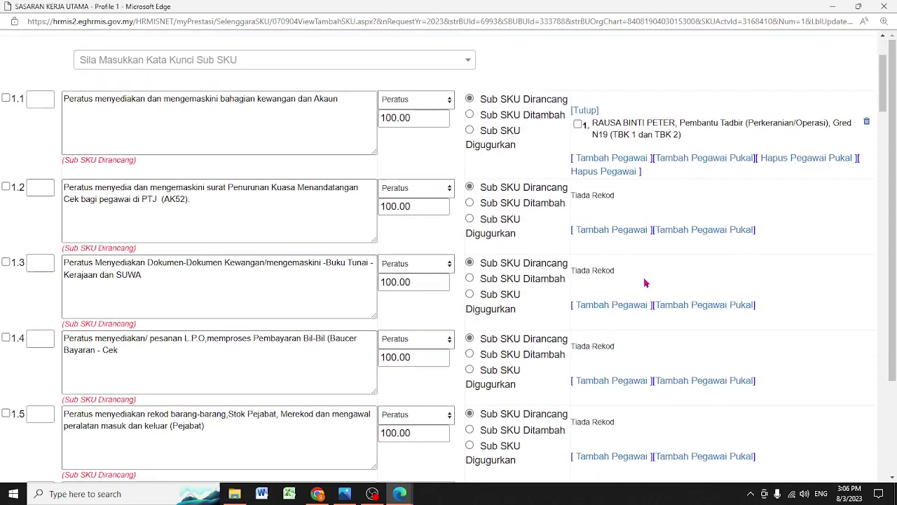
scroll(646, 282, down, 6)
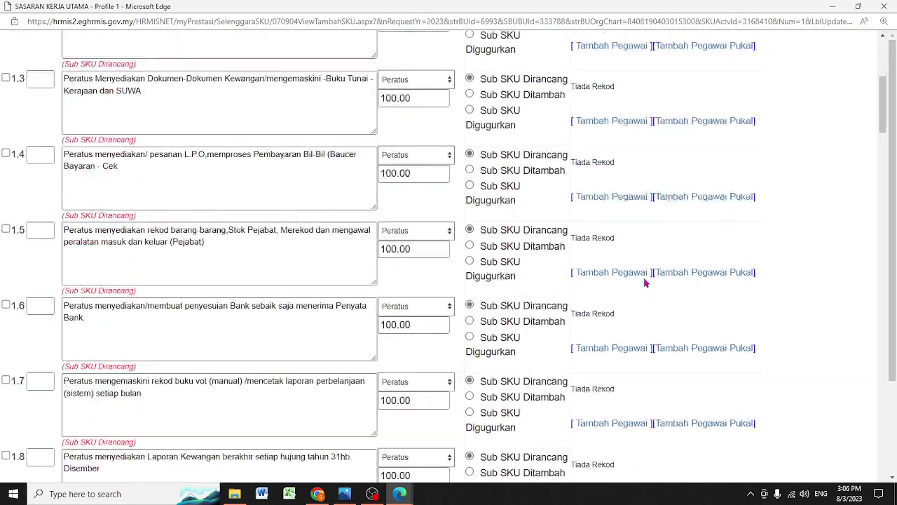
scroll(647, 283, down, 11)
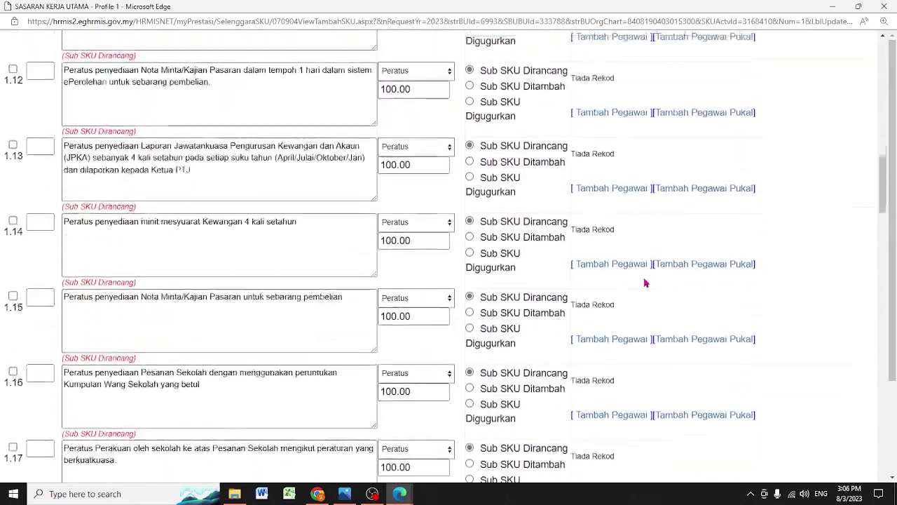
scroll(453, 234, down, 3)
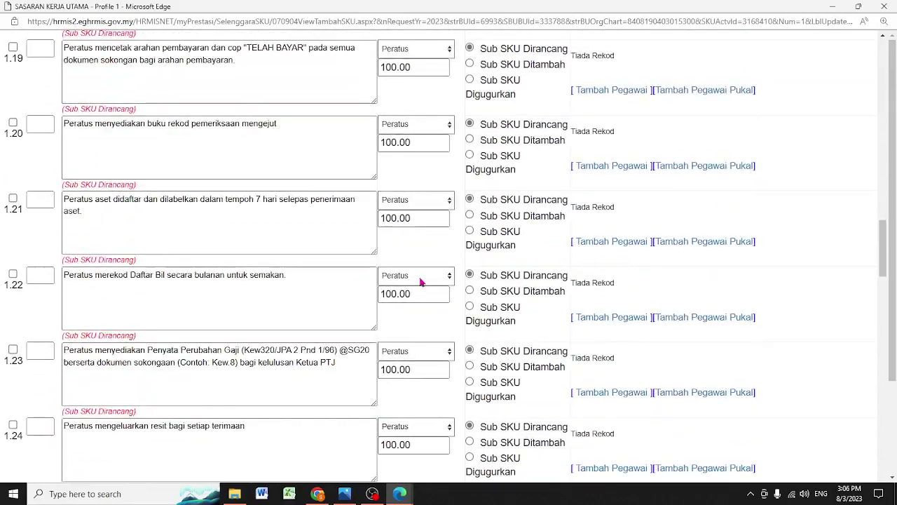
scroll(421, 281, down, 3)
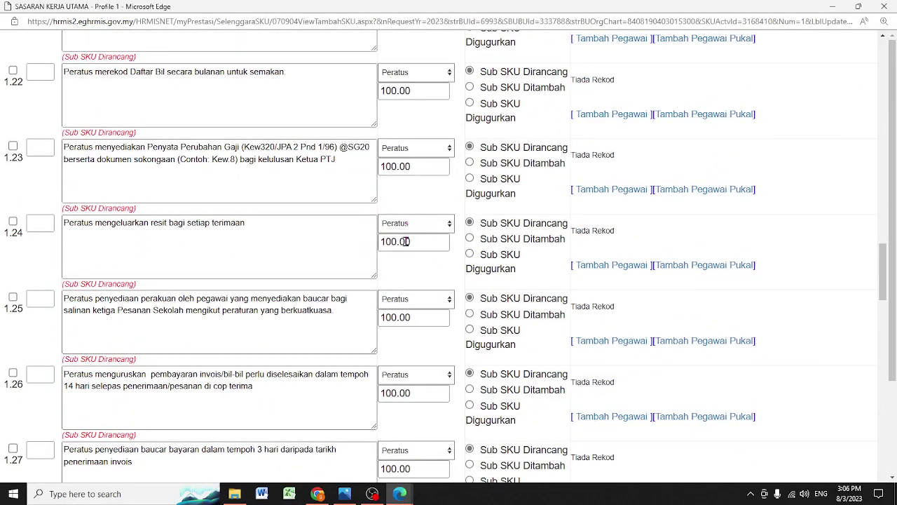
scroll(408, 243, down, 5)
scroll(406, 247, down, 13)
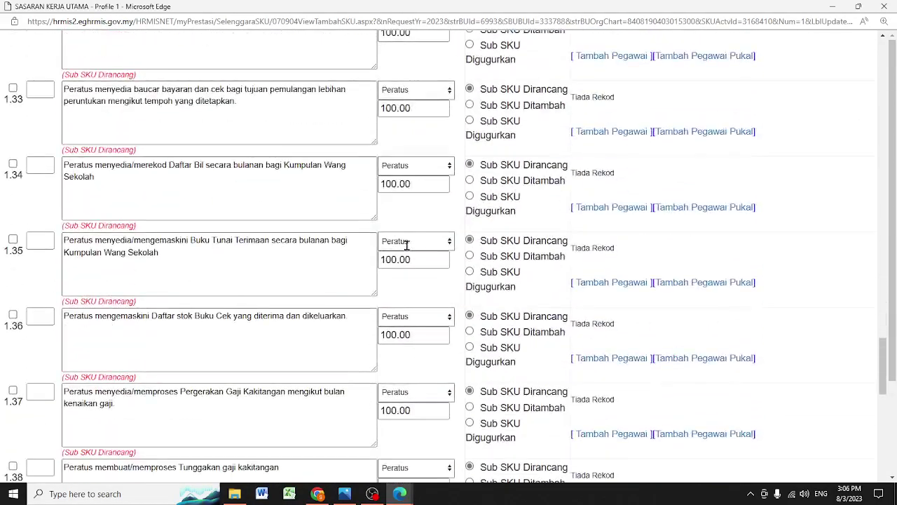
scroll(407, 246, down, 7)
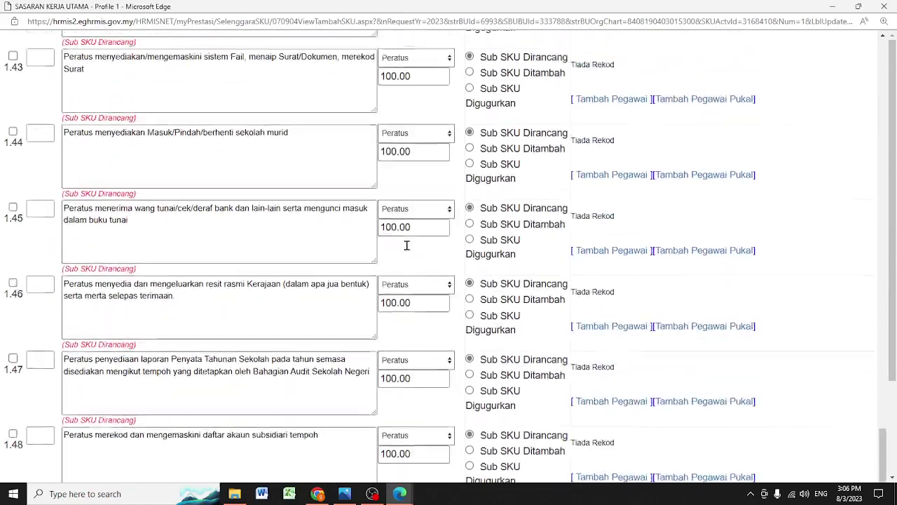
scroll(408, 250, down, 2)
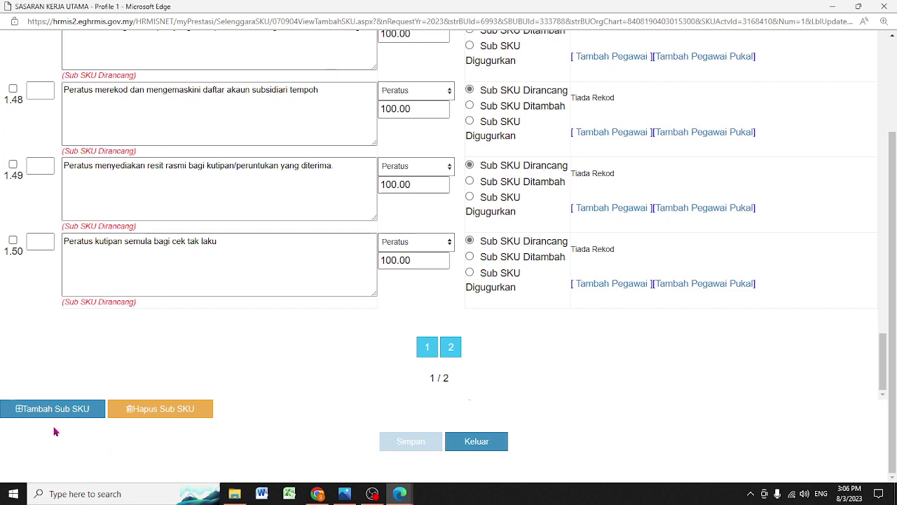
Add new sub SKU rows after 1.50 and enter "Pengurusan Sistem Hrmis" as the name of sub SKU 1.51
click(35, 412)
scroll(119, 294, down, 3)
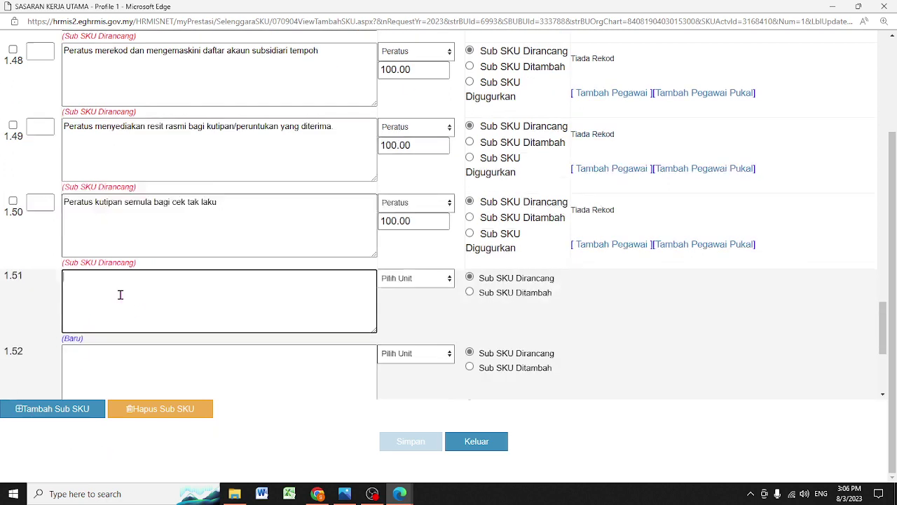
click(117, 131)
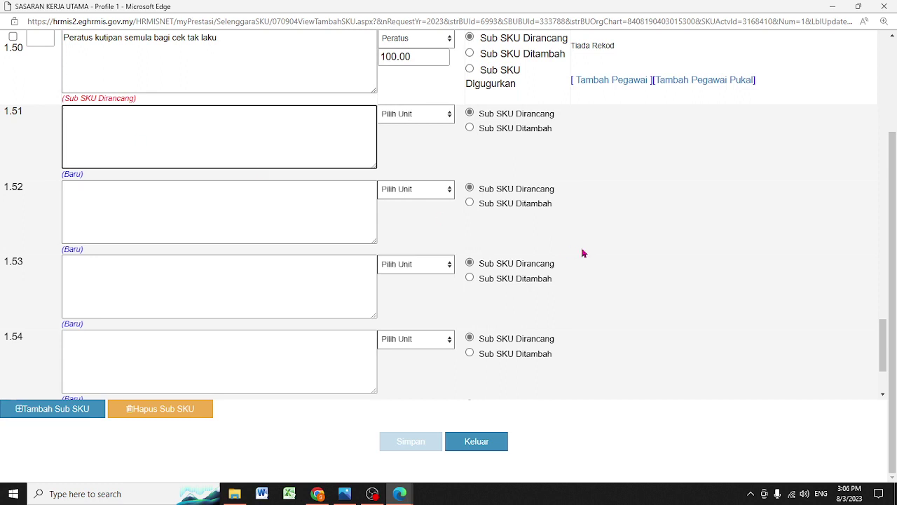
text(P)
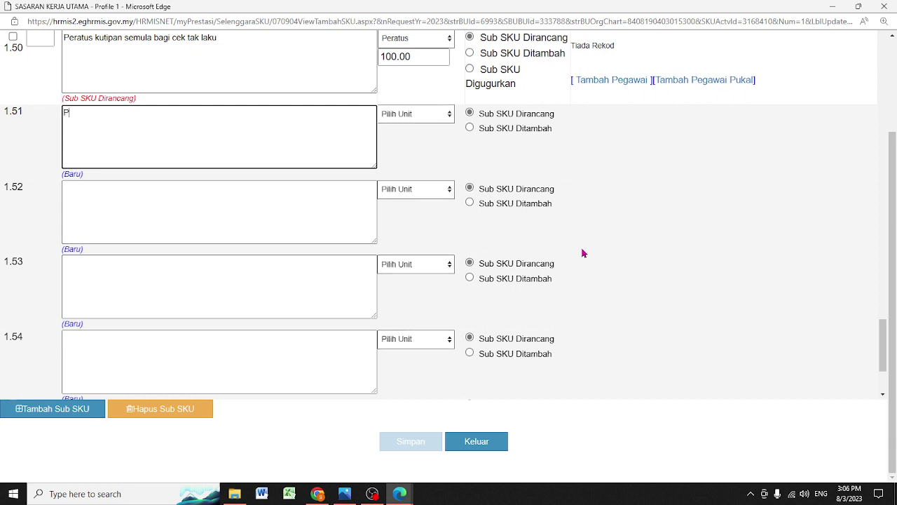
text(ergurusan Sistem Hrmis)
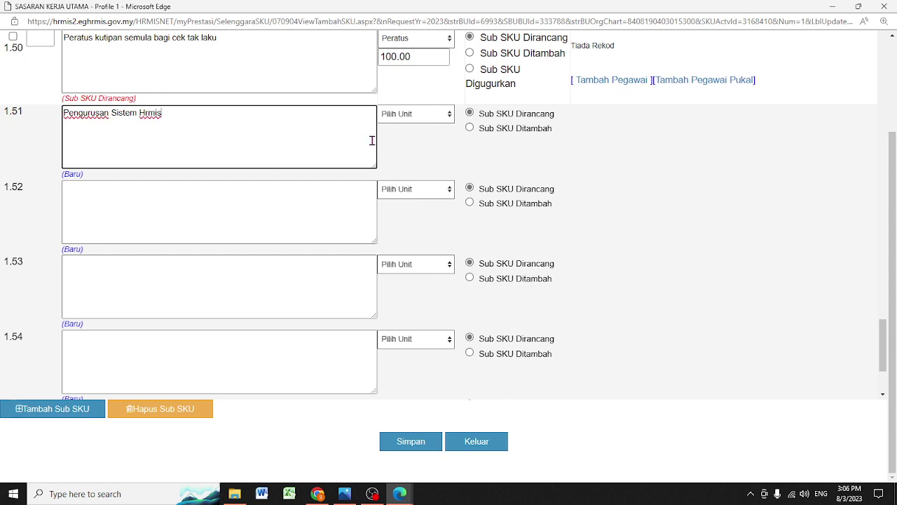
Set the performance indicator of the new sub SKU 1.51 to Peratus with a target of 100.00 and save it
click(431, 121)
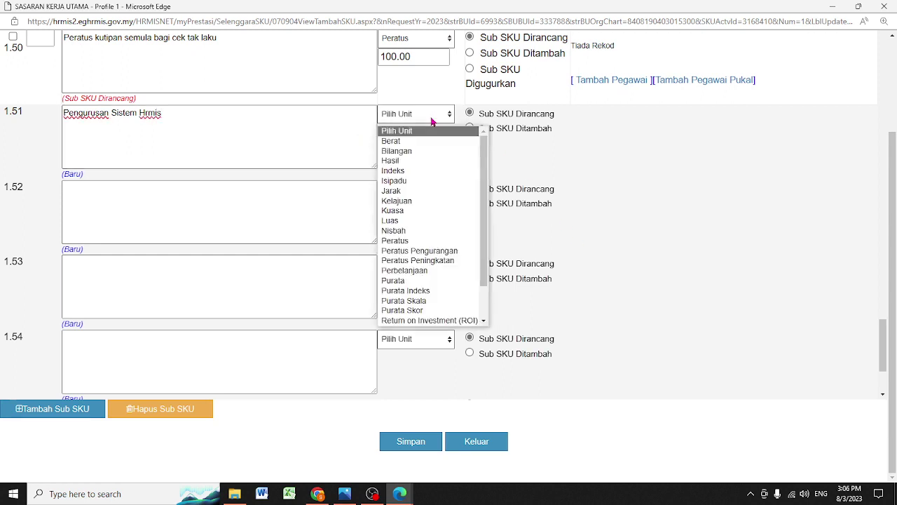
click(434, 241)
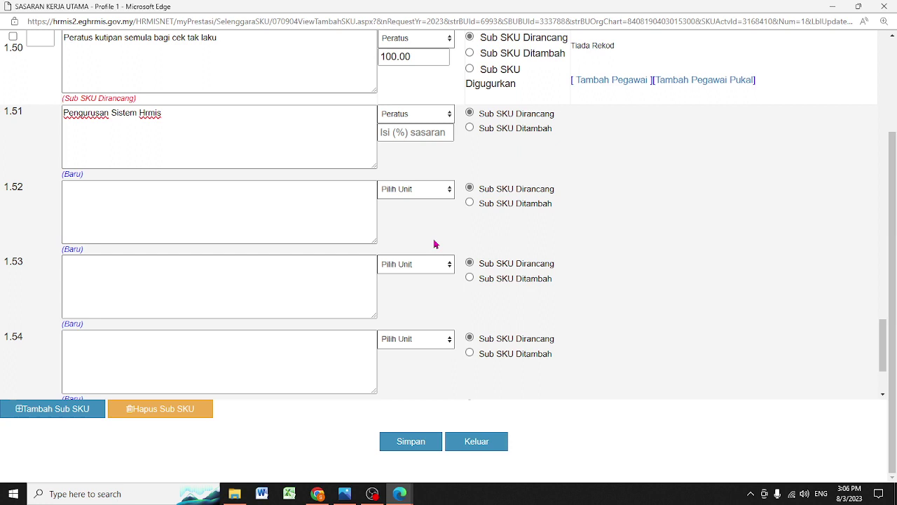
click(421, 131)
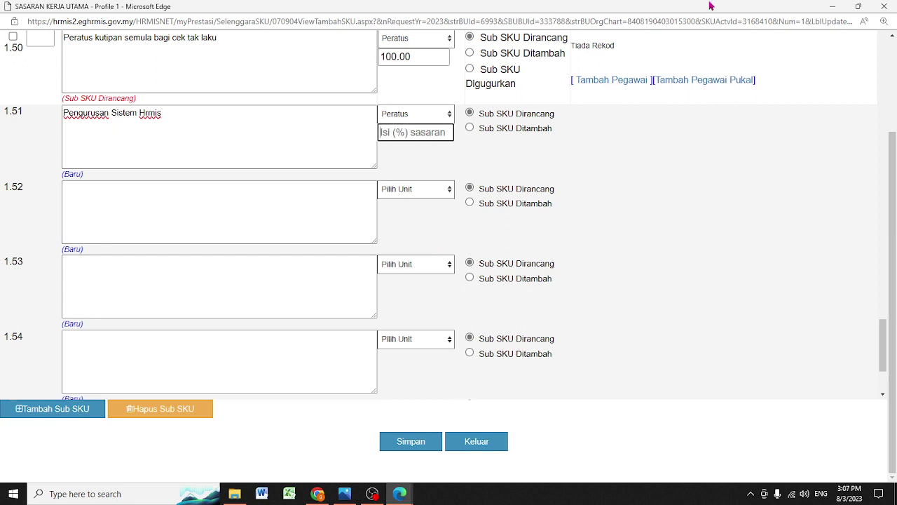
text(100.00)
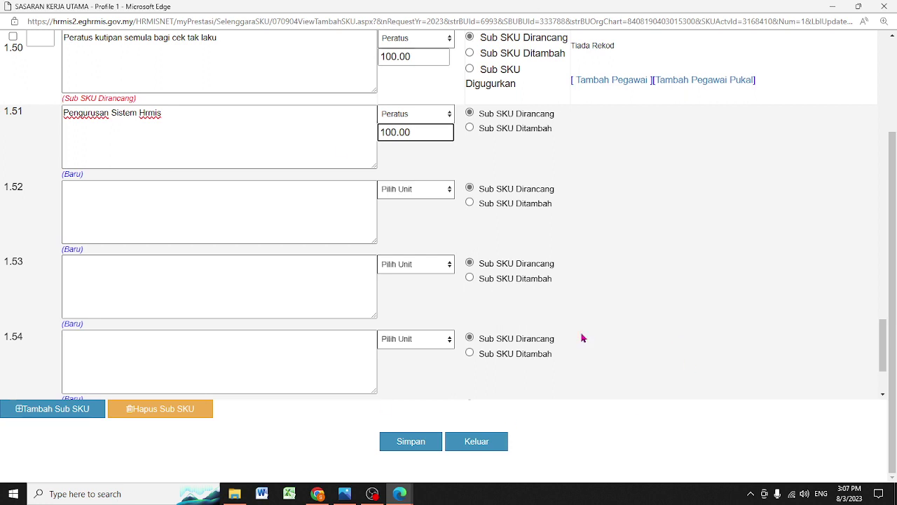
click(406, 441)
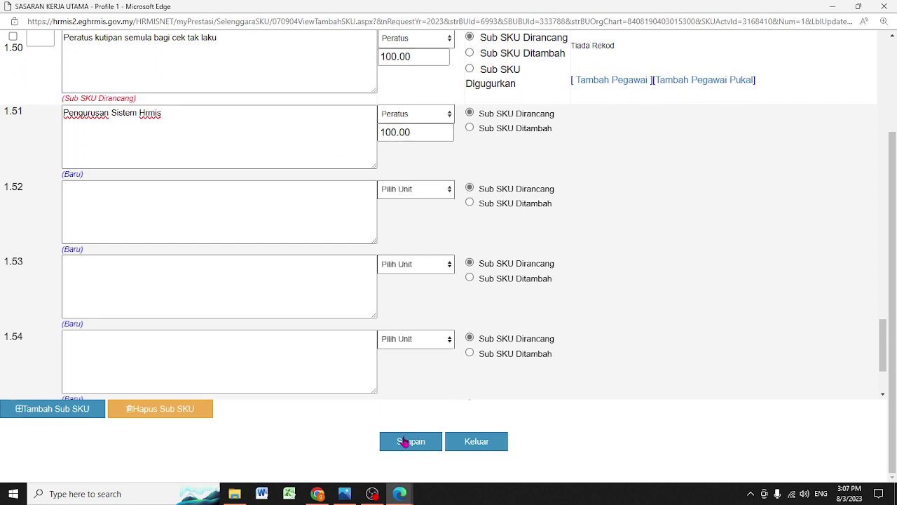
click(547, 80)
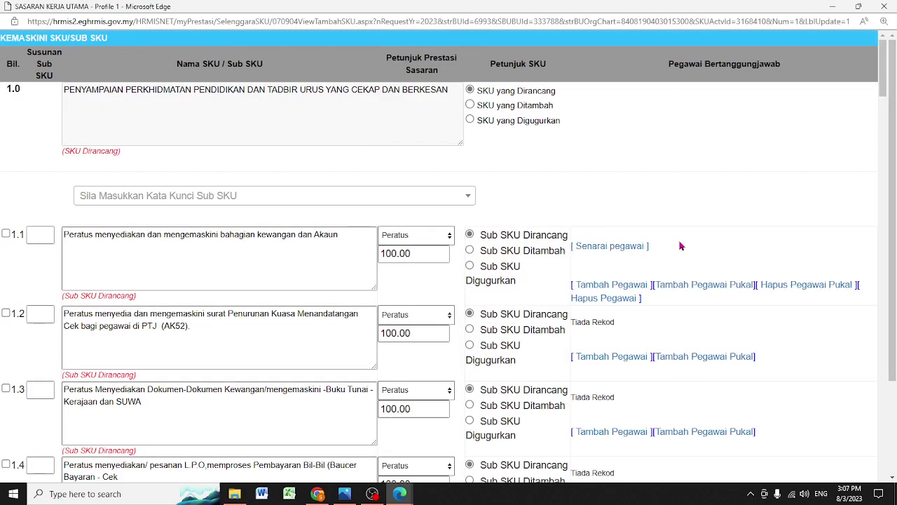
Go to page 2 of the sub SKU list and check the entry "Pengurusan Sistem Hrmis"
scroll(680, 245, down, 10)
scroll(679, 245, down, 20)
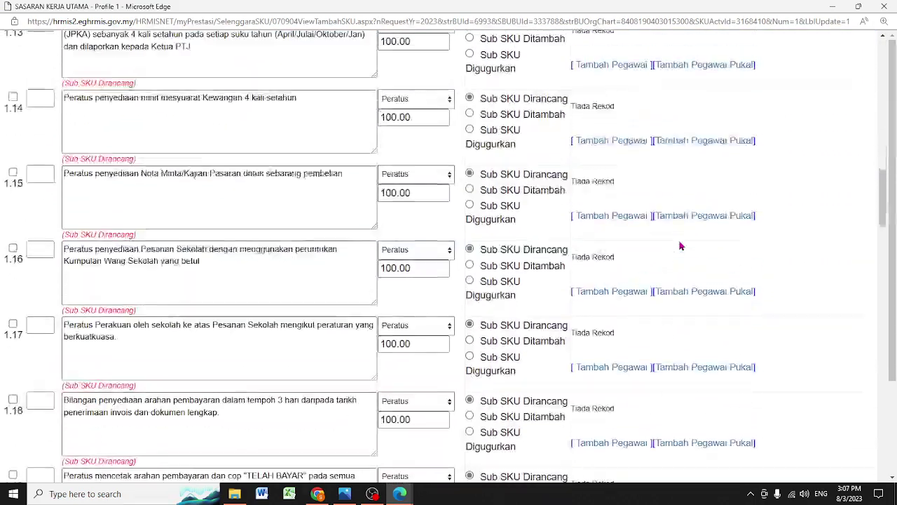
scroll(679, 246, down, 18)
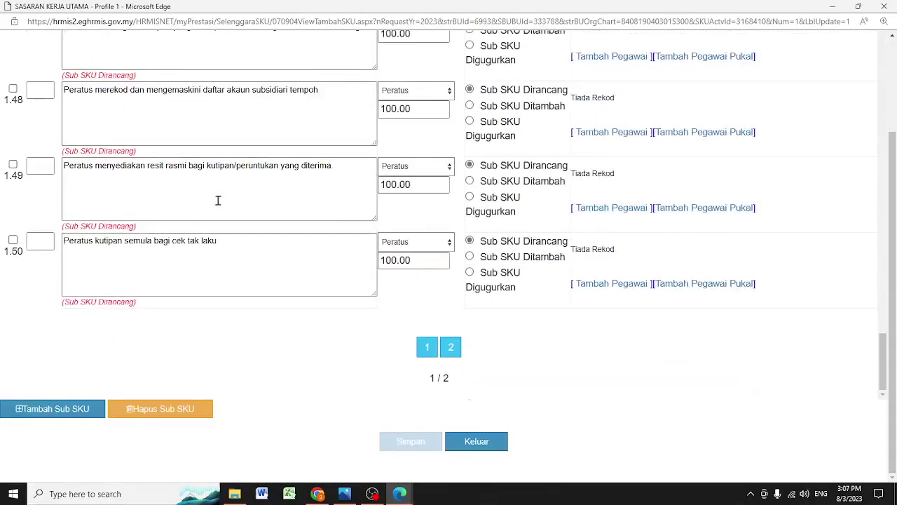
click(455, 344)
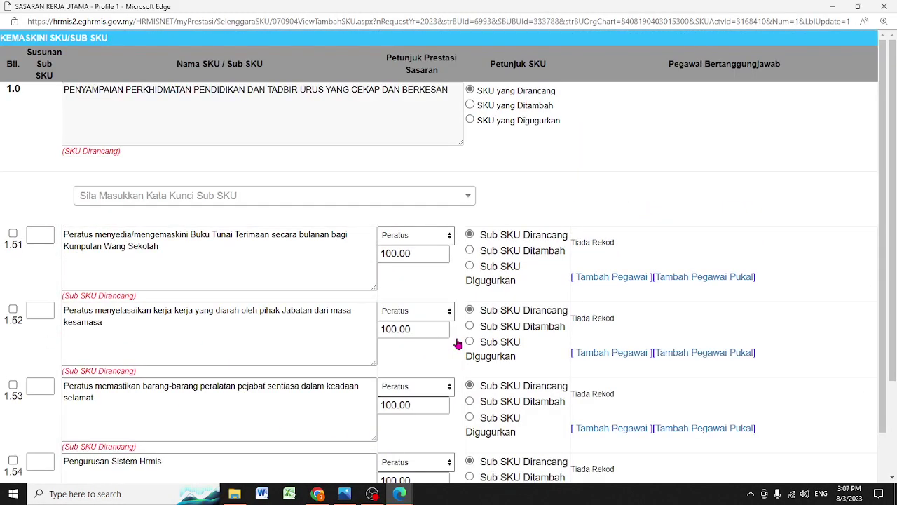
drag(887, 185, 876, 375)
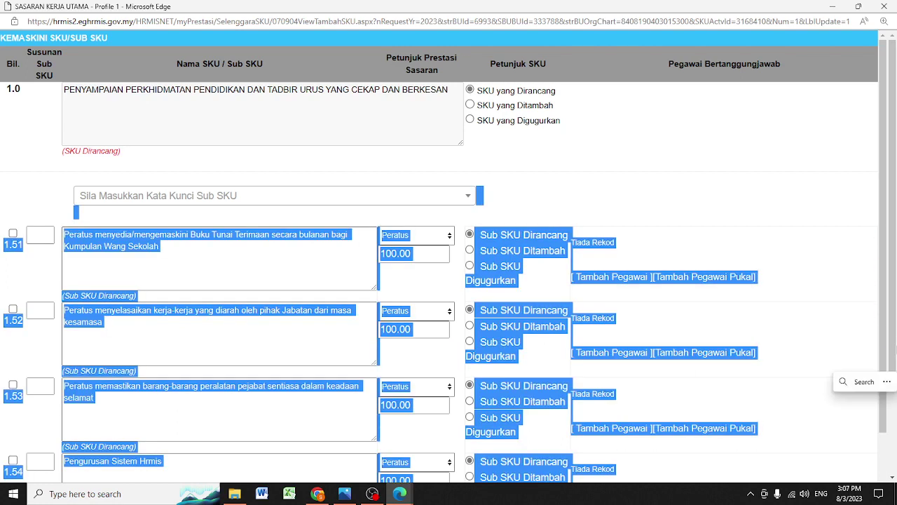
scroll(876, 375, down, 2)
click(361, 297)
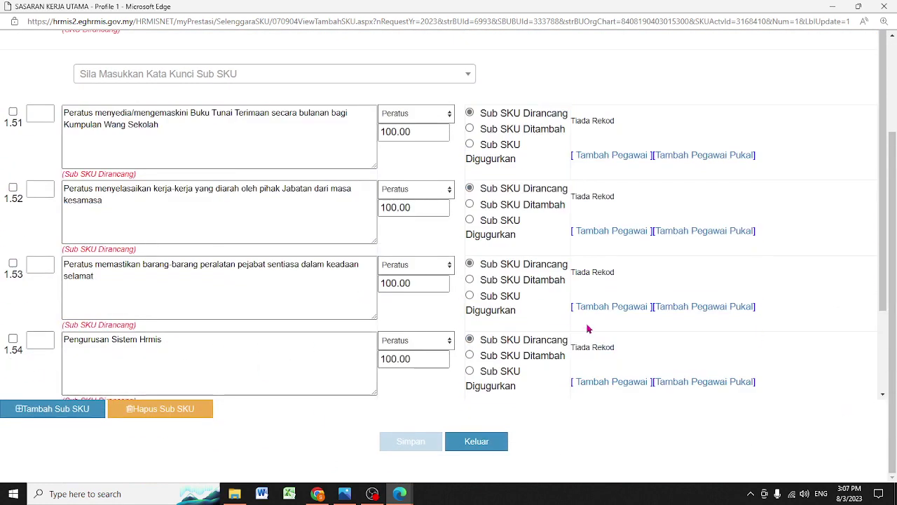
scroll(587, 330, down, 3)
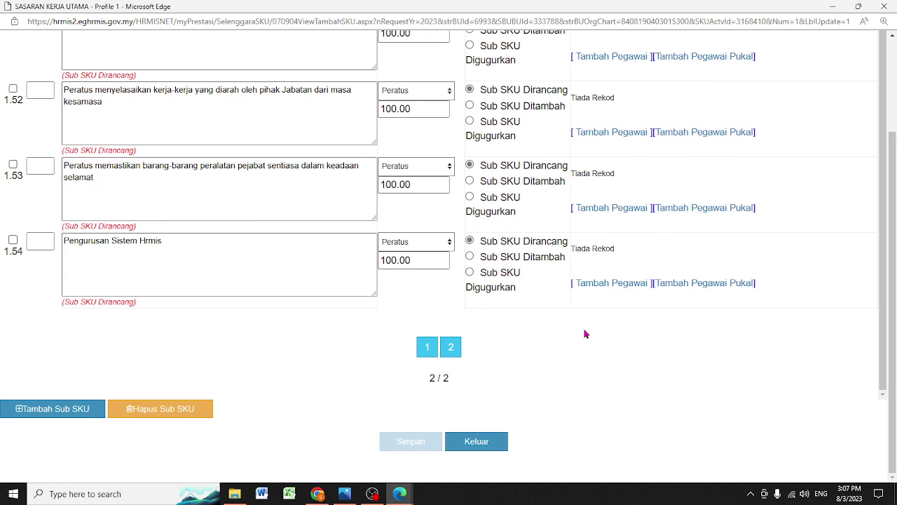
Delete sub SKU 1.54 "Pengurusan Sistem Hrmis" with Hapus Sub SKU and check the remaining entries on the page
click(13, 241)
click(159, 413)
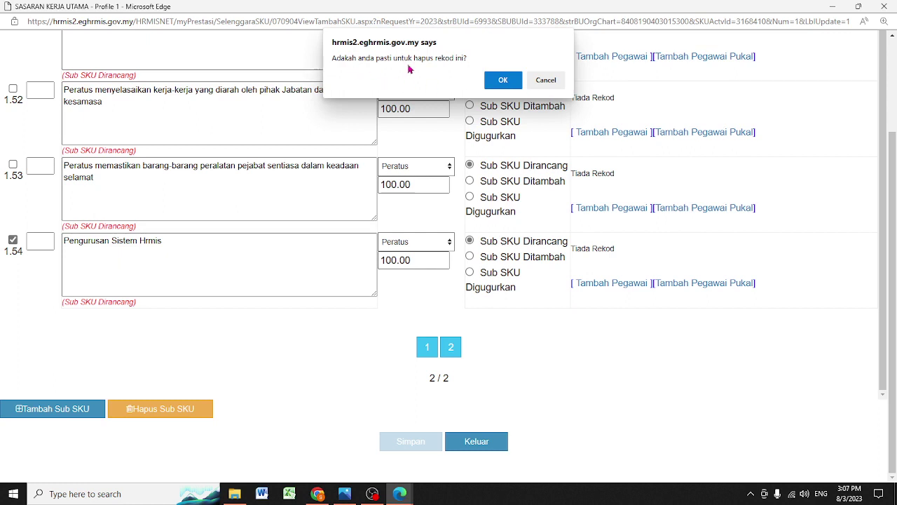
click(501, 80)
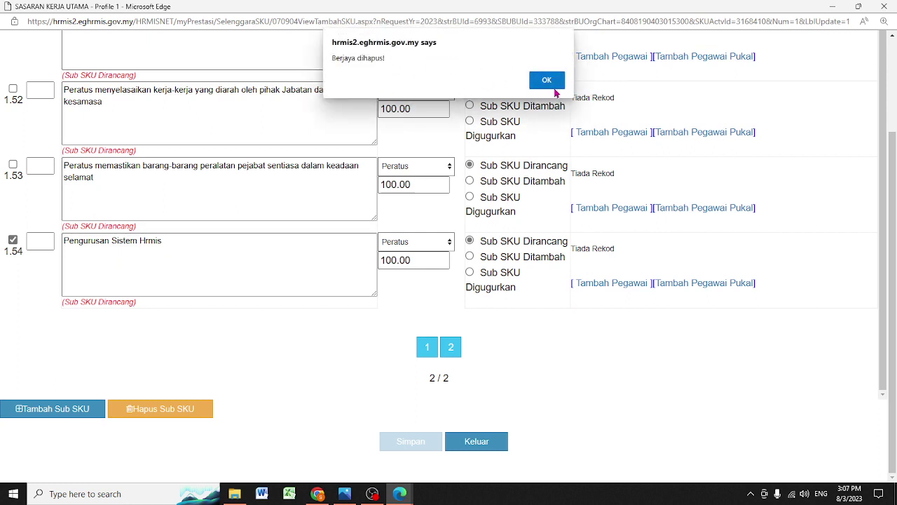
click(552, 85)
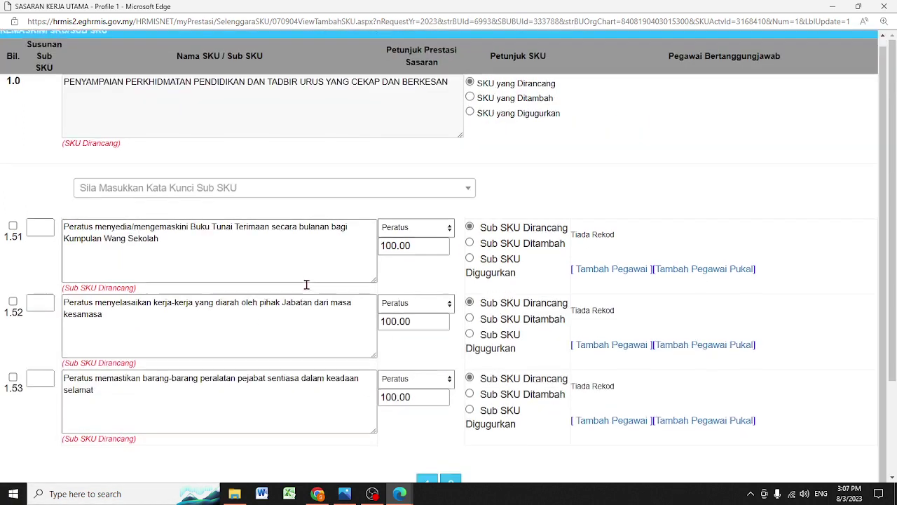
scroll(367, 363, down, 2)
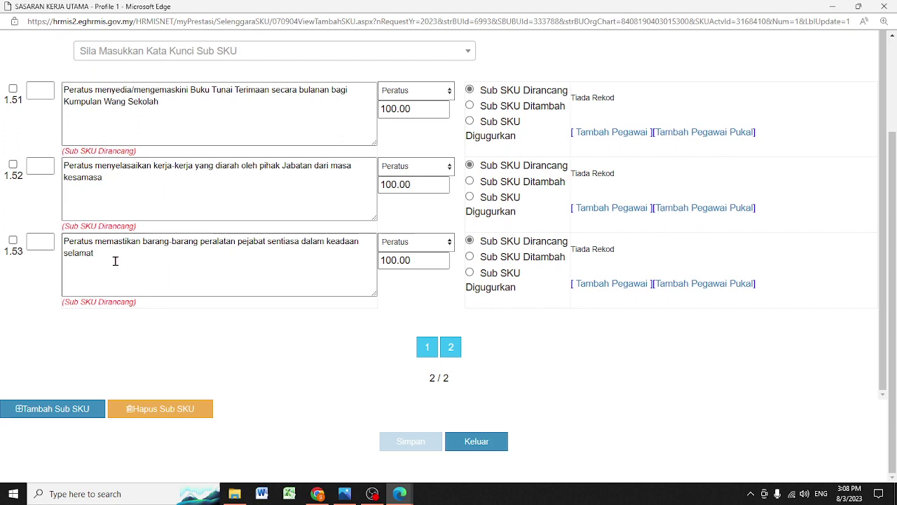
Exit the sub SKU editor, display Papar Semua Rekod in Senarai SKU and view the Senarai pegawai of sub SKU 1.1
click(485, 447)
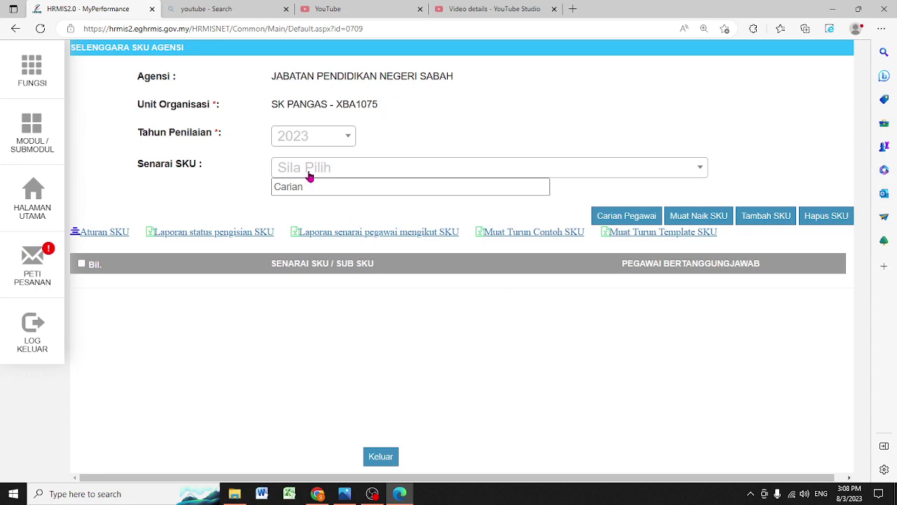
click(495, 177)
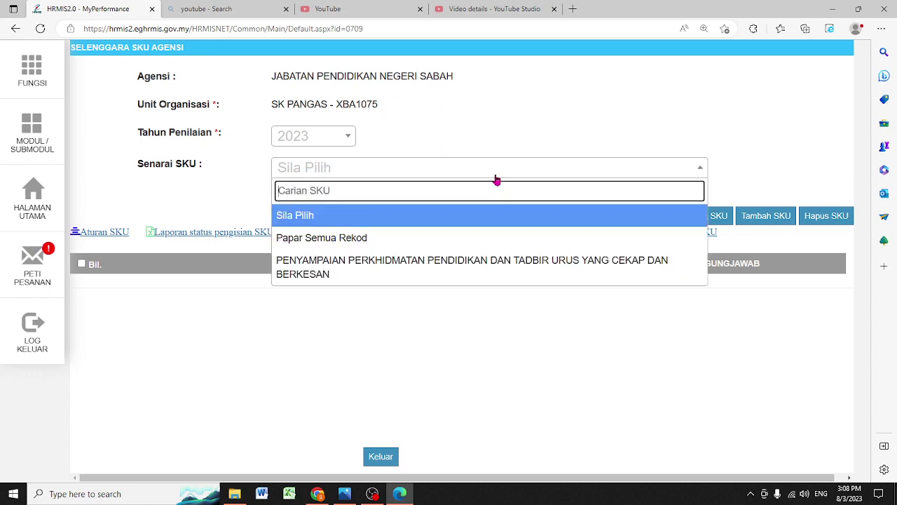
click(491, 239)
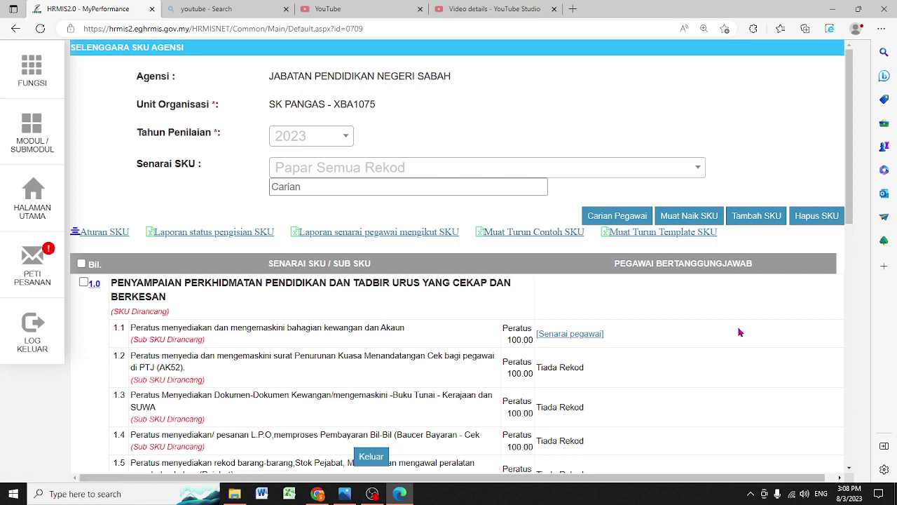
scroll(739, 332, down, 1)
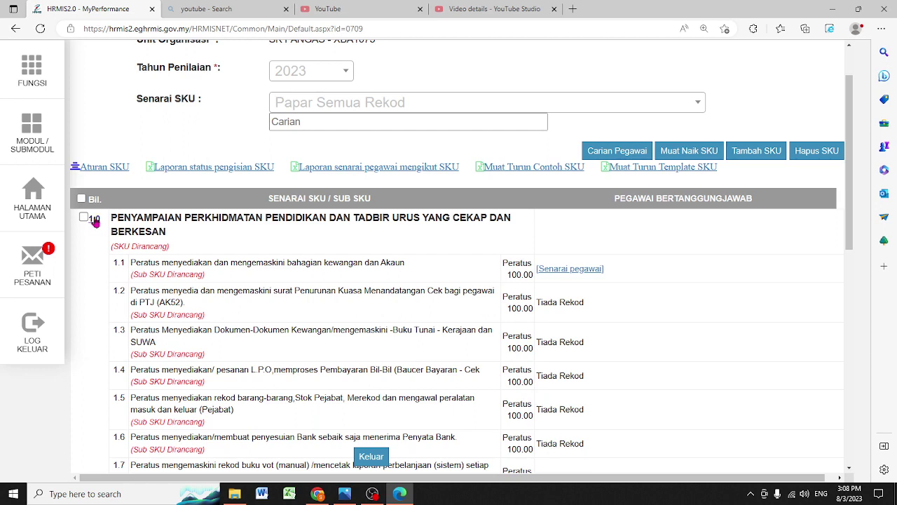
click(568, 270)
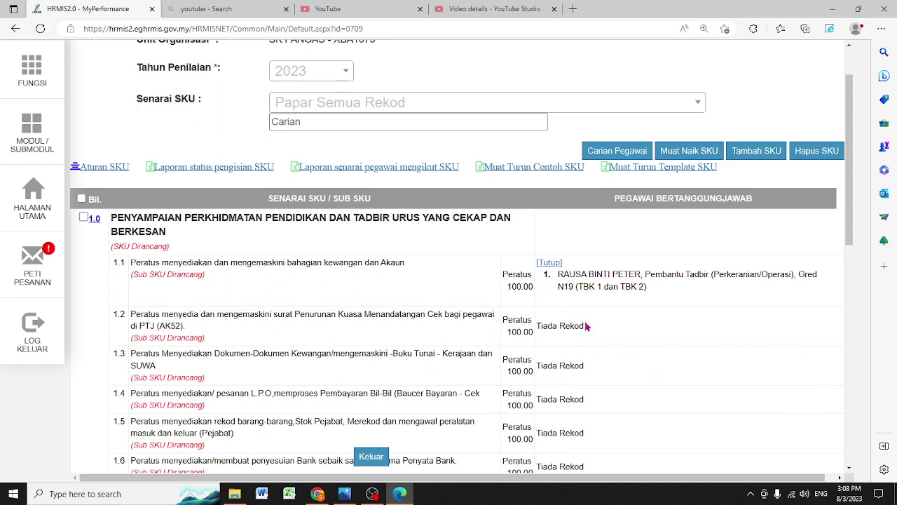
scroll(554, 341, down, 1)
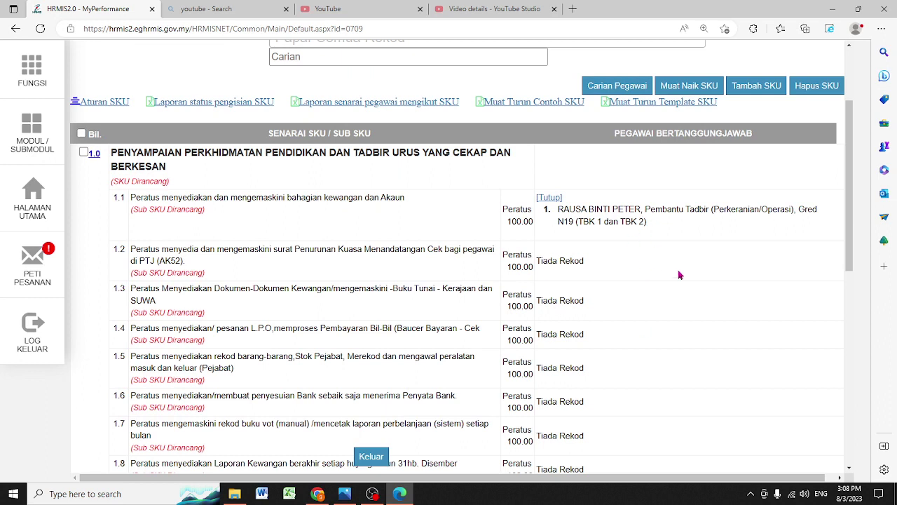
Reopen SKU 1.0, view the Tambah Pegawai window for sub SKU 1.2 and close both windows without assigning an officer
click(94, 160)
scroll(619, 374, down, 1)
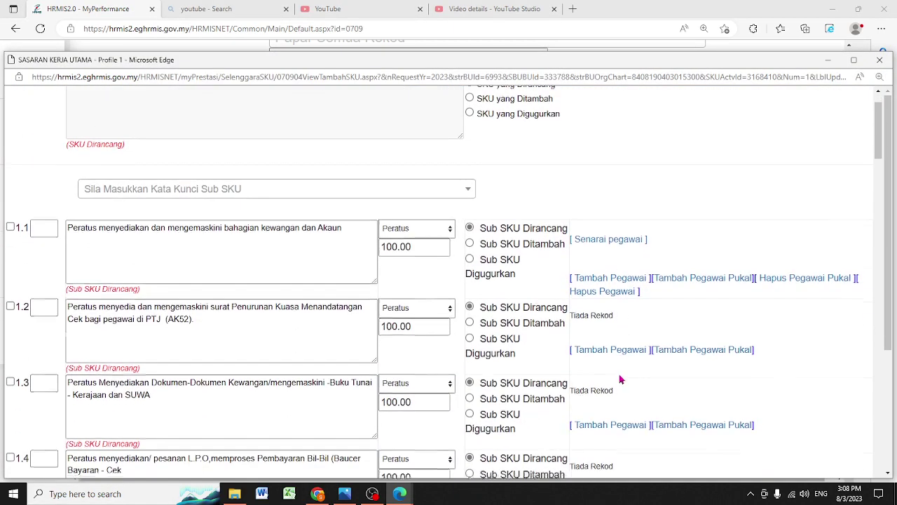
scroll(620, 379, down, 1)
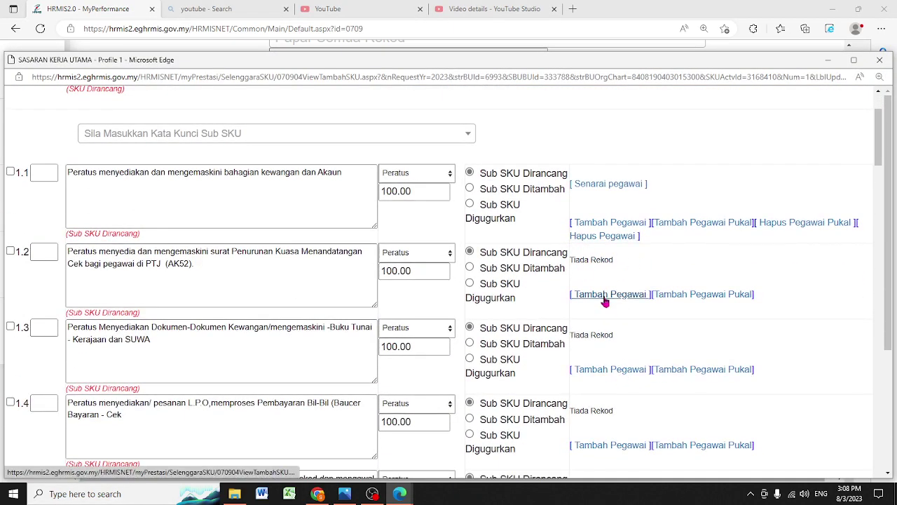
click(605, 298)
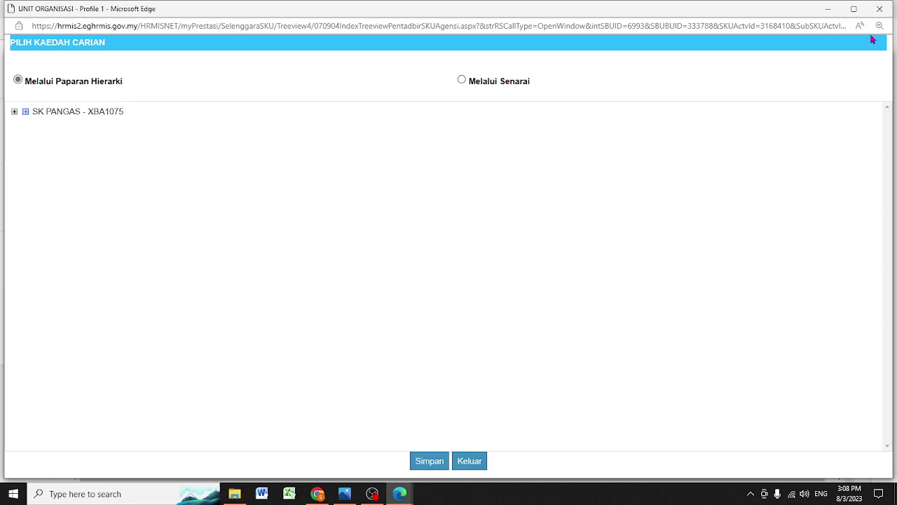
click(879, 9)
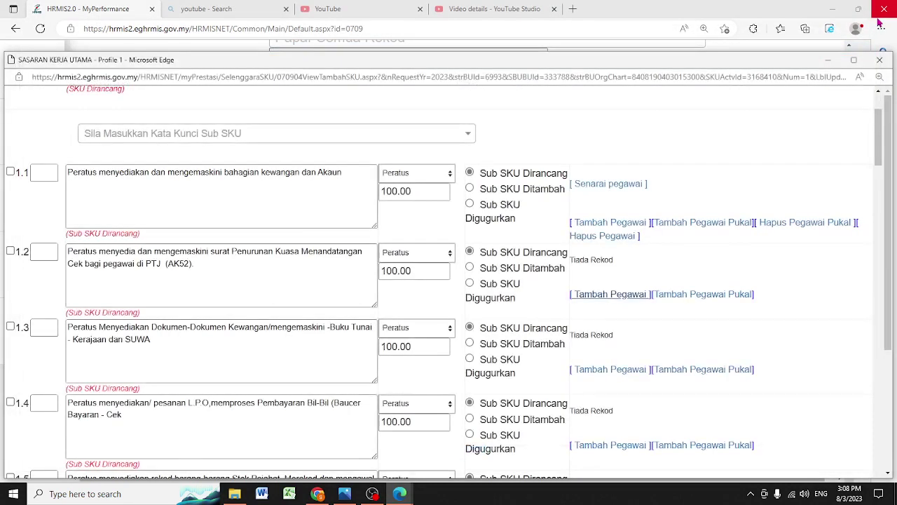
click(879, 59)
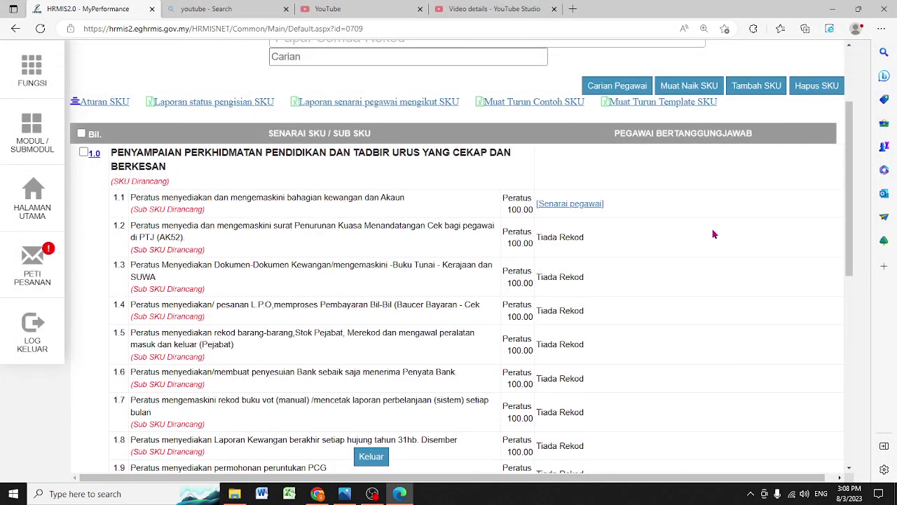